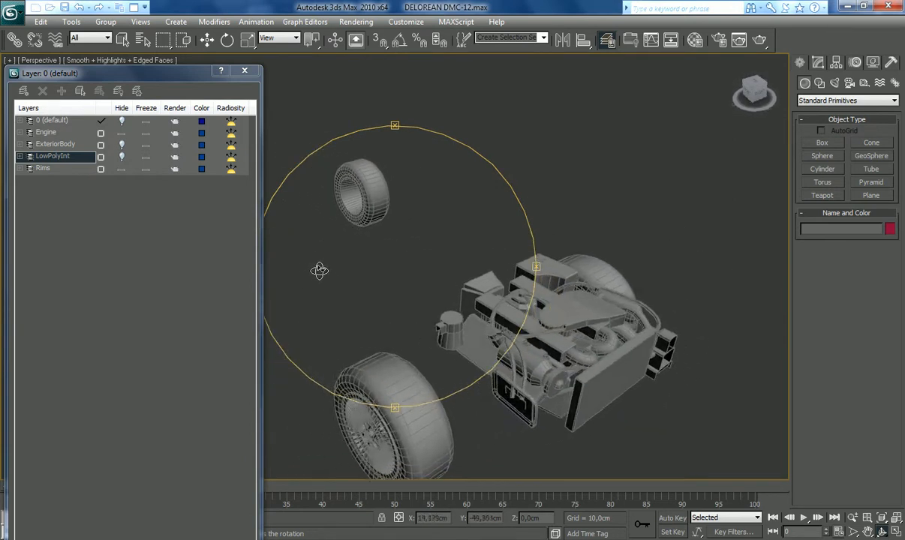
Step: Hide the Engine layer so only the wheels stay visible and close the layer manager
left_click(121, 134)
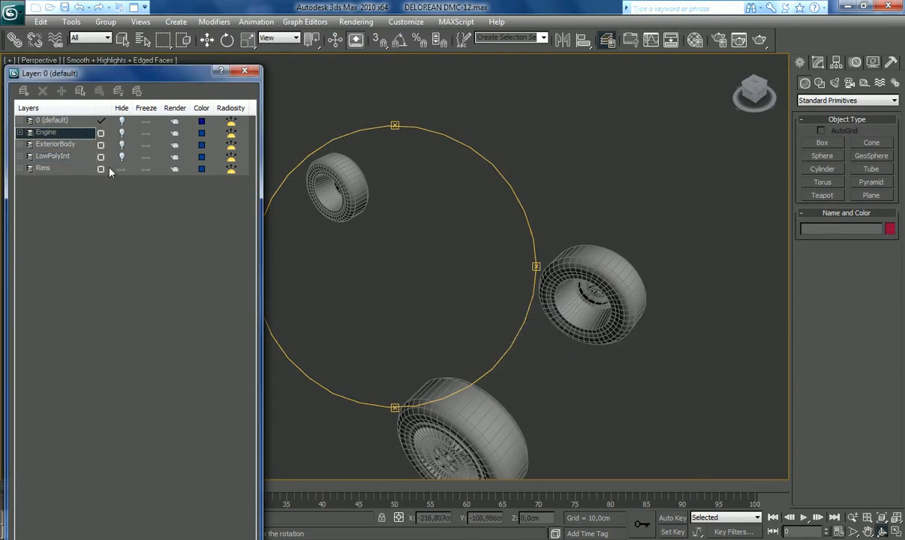
left_click(243, 71)
Step: Select the WHEEL FRONT LEFT object and activate element-level selection on its Editable Poly
left_click(867, 532)
left_click_drag(603, 413, 575, 334)
scroll(687, 345, "up", 3)
scroll(575, 334, "up", 4)
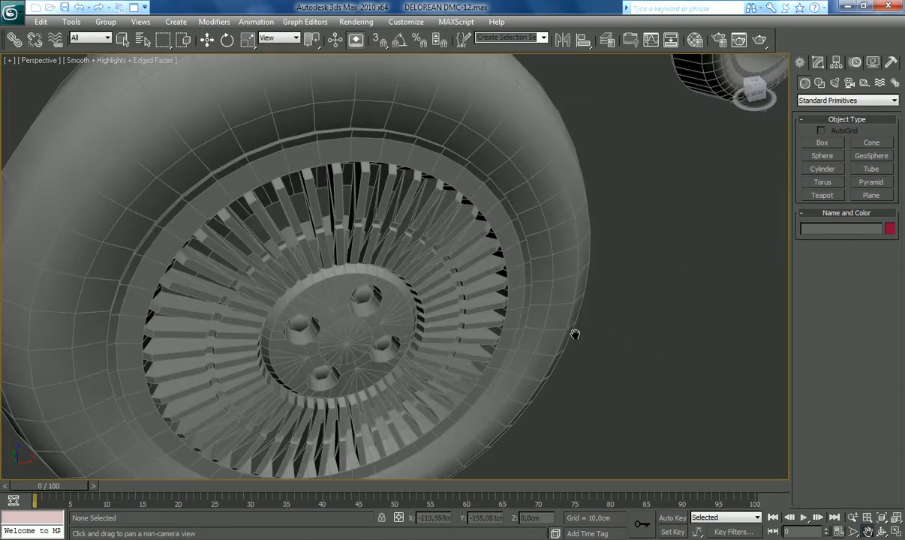
left_click(124, 40)
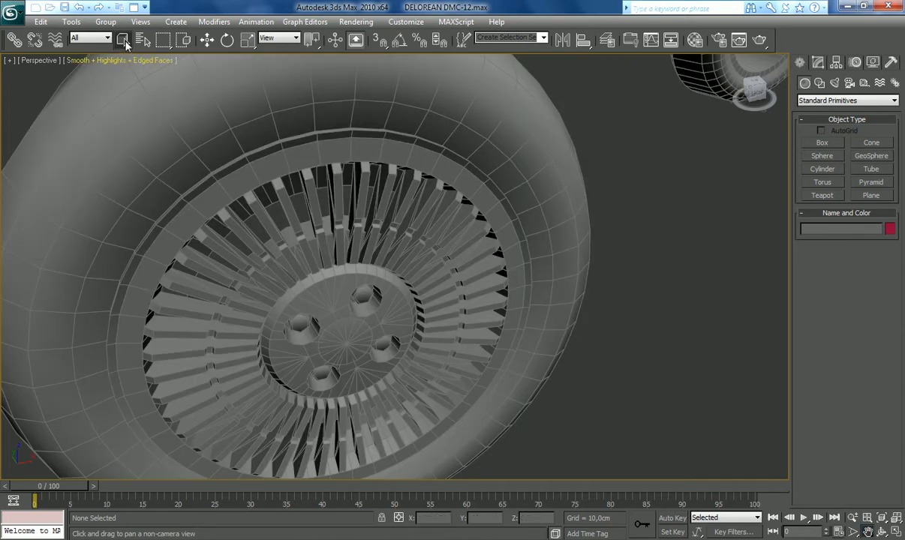
left_click(199, 214)
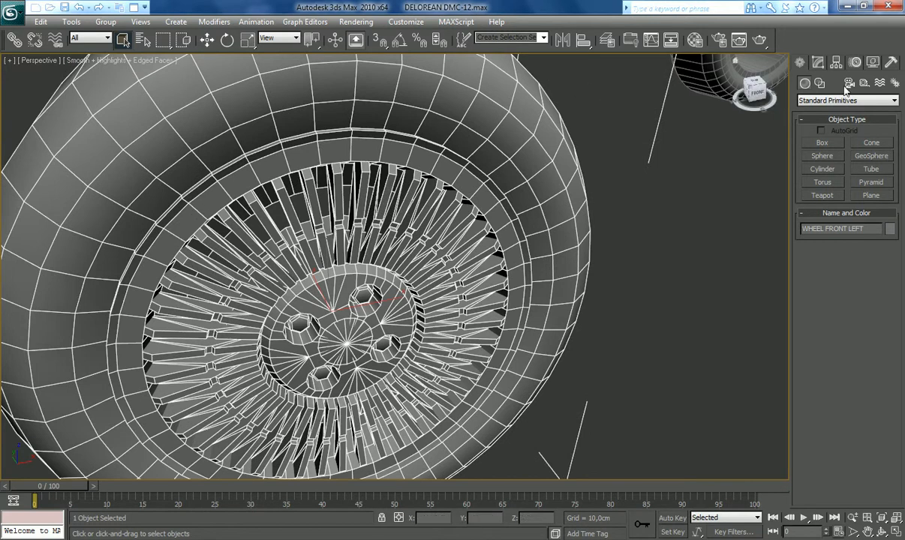
left_click(819, 63)
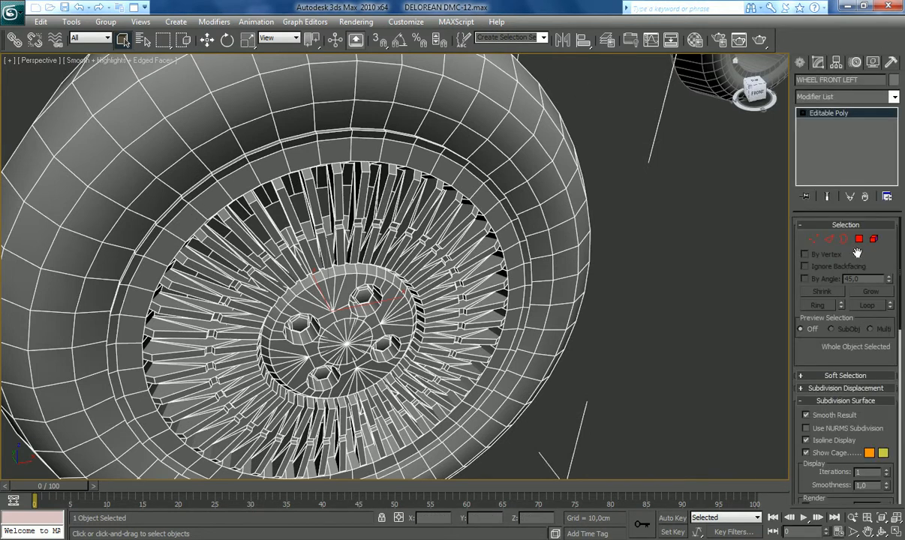
left_click(874, 240)
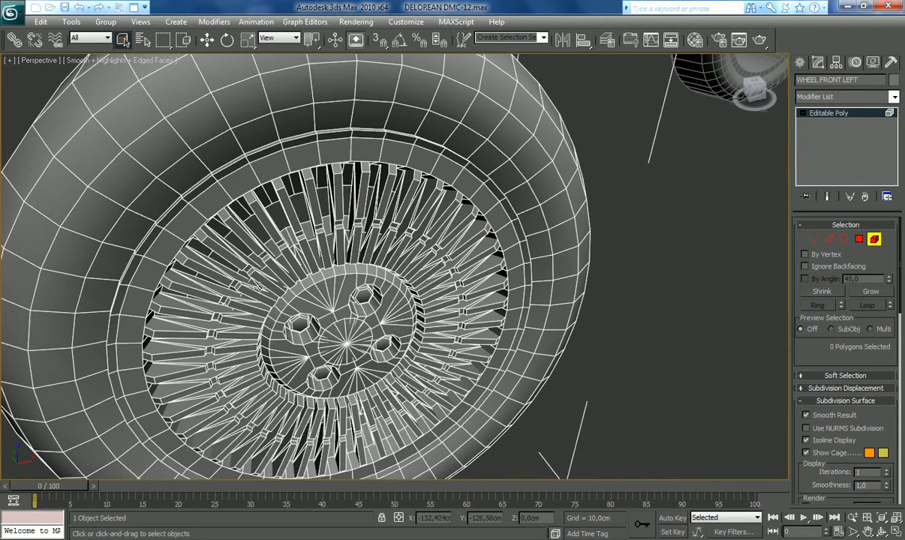
Step: Check which parts of the front left rim are separate elements by selecting individual spokes and the hub
left_click(261, 280)
left_click(262, 255)
left_click(276, 244)
left_click(290, 237)
left_click(323, 244)
left_click(334, 237)
left_click(357, 241)
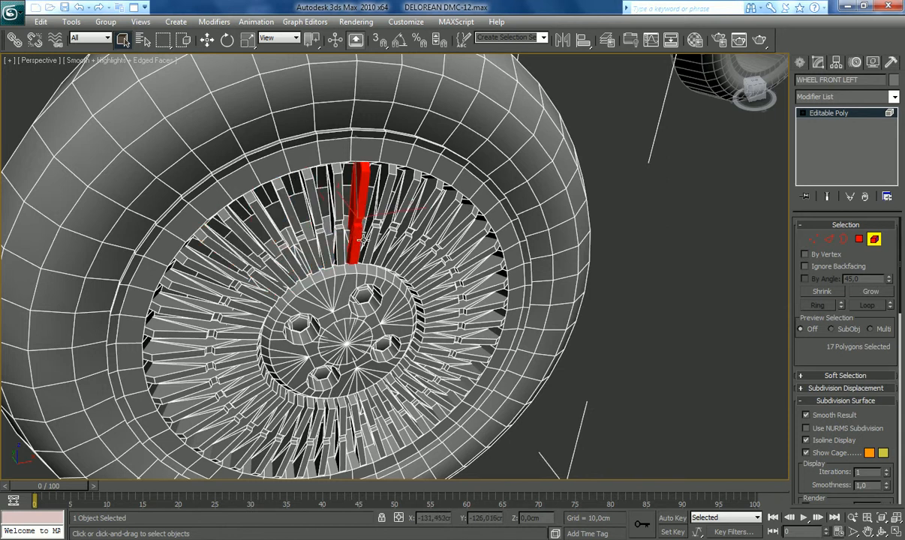
left_click(368, 225)
left_click(377, 220)
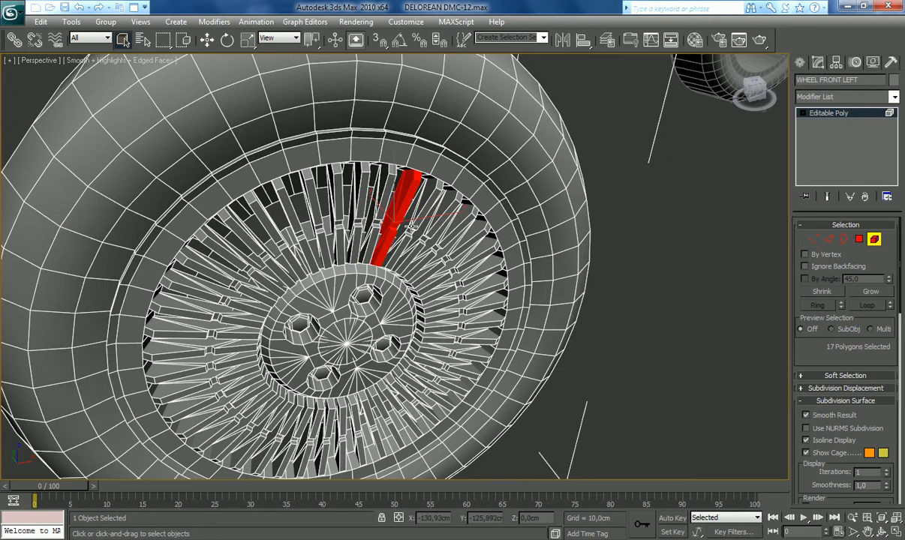
left_click(397, 218)
left_click(428, 227)
left_click(439, 243)
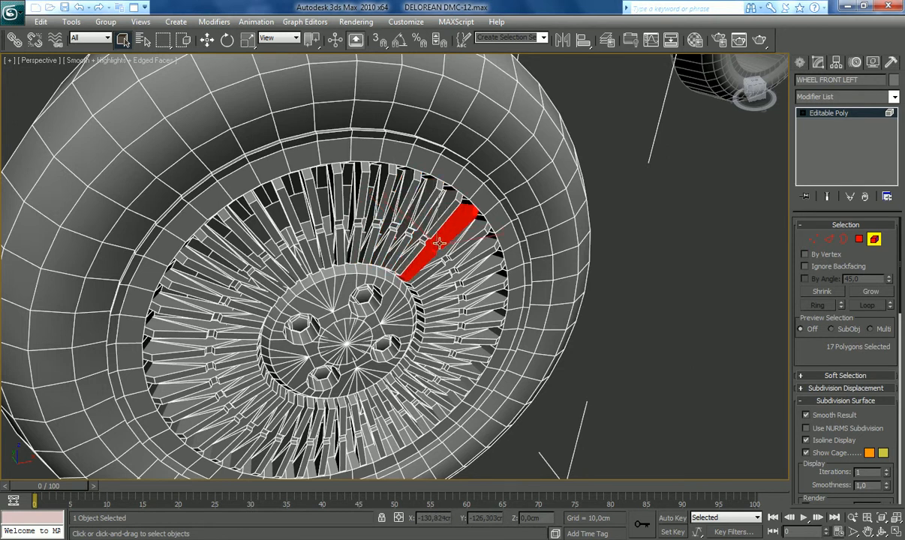
left_click(379, 279)
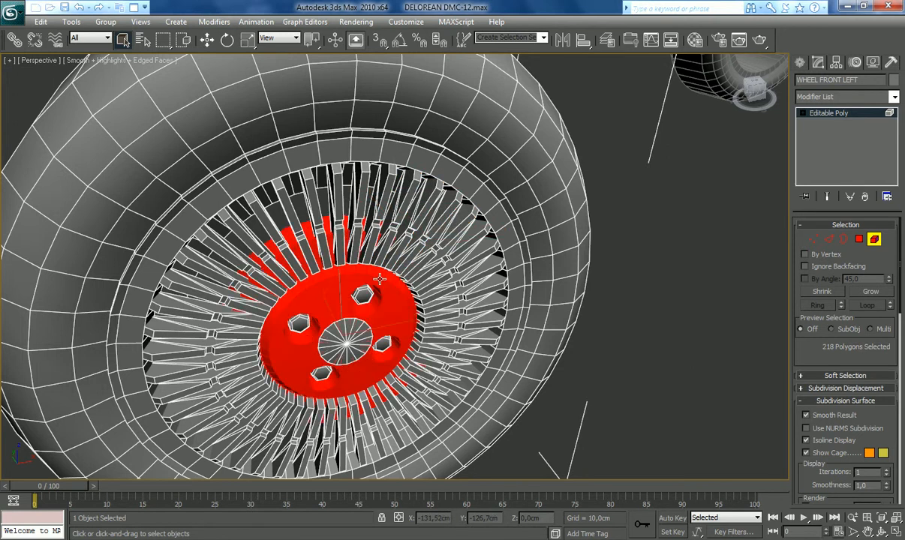
Step: Select the rim's outer ring, hub disc and two lug nuts together as elements
left_click(186, 224)
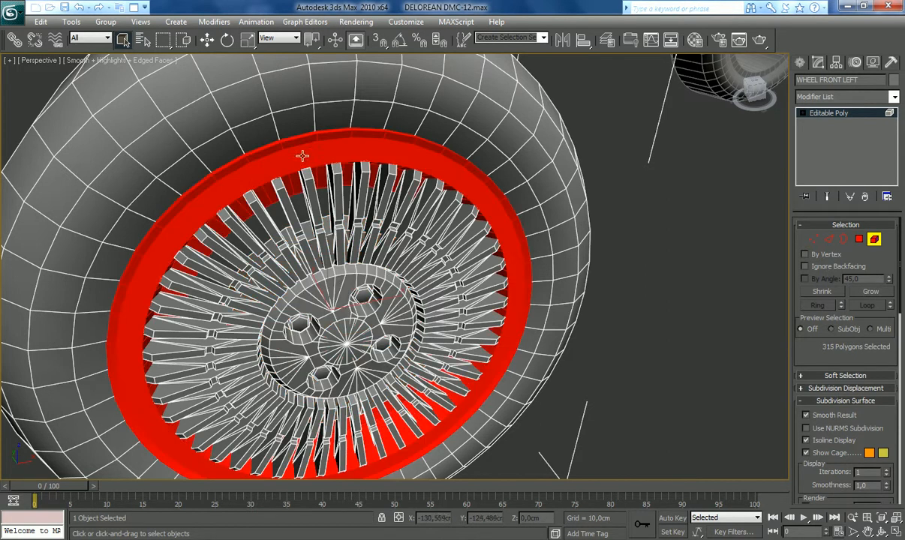
left_click(883, 531)
left_click_drag(347, 331, 402, 317)
scroll(374, 320, "down", 5)
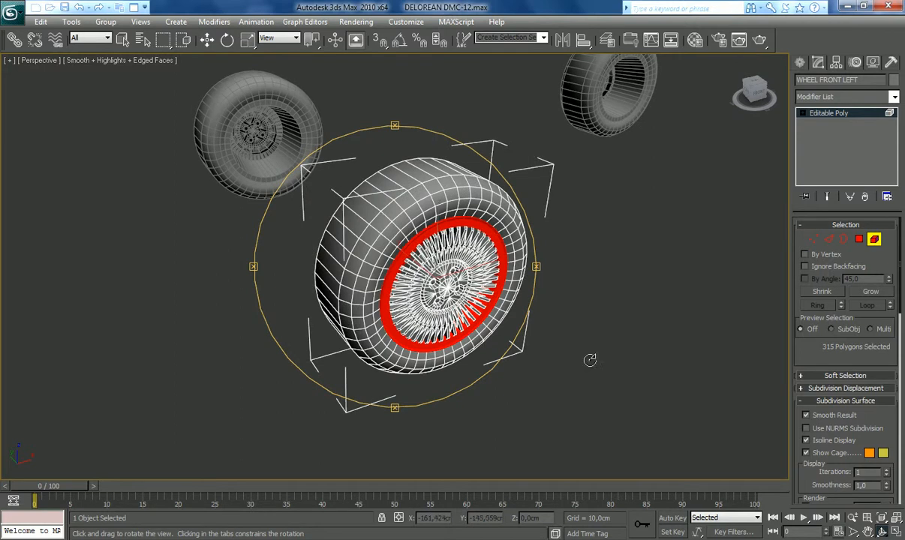
left_click(868, 532)
left_click_drag(677, 402, 650, 382)
scroll(650, 382, "up", 6)
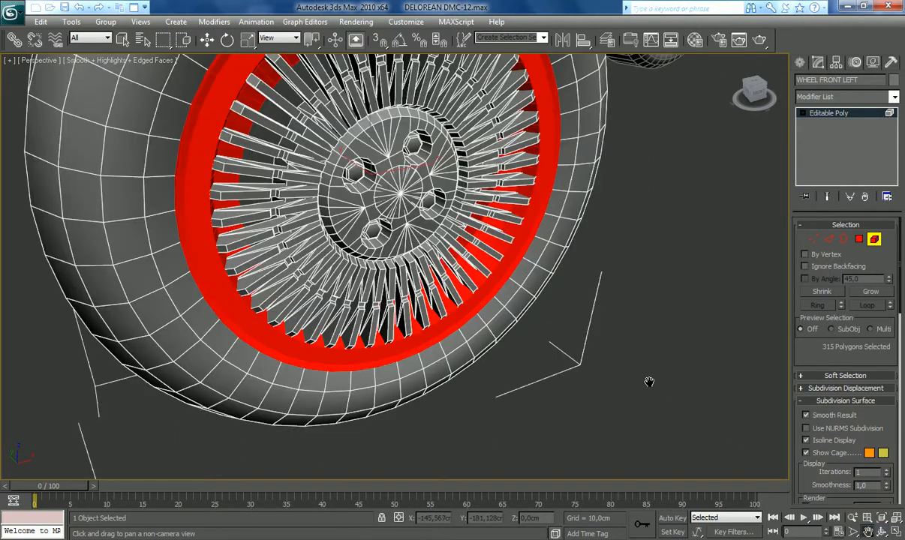
left_click(122, 40)
left_click(367, 204, "ctrl")
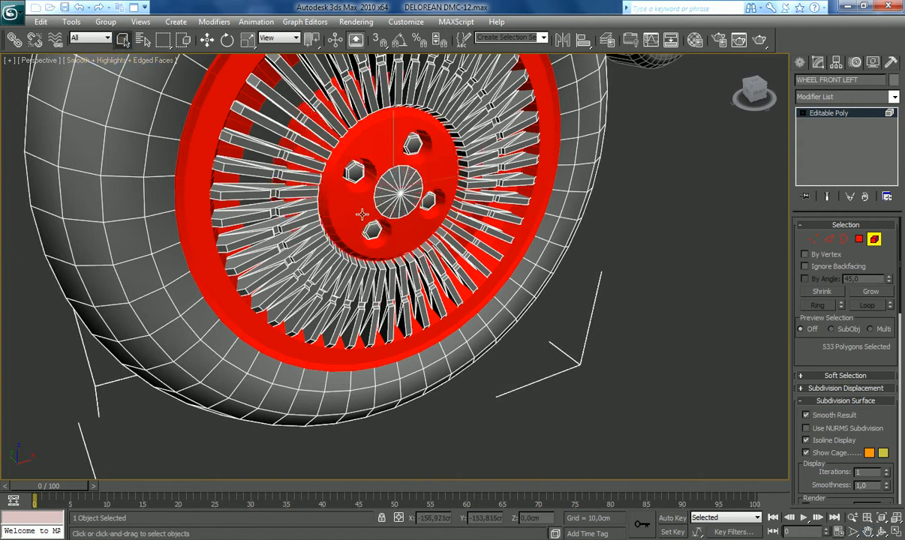
left_click(354, 170, "ctrl")
left_click(410, 147, "ctrl")
scroll(394, 229, "down", 8)
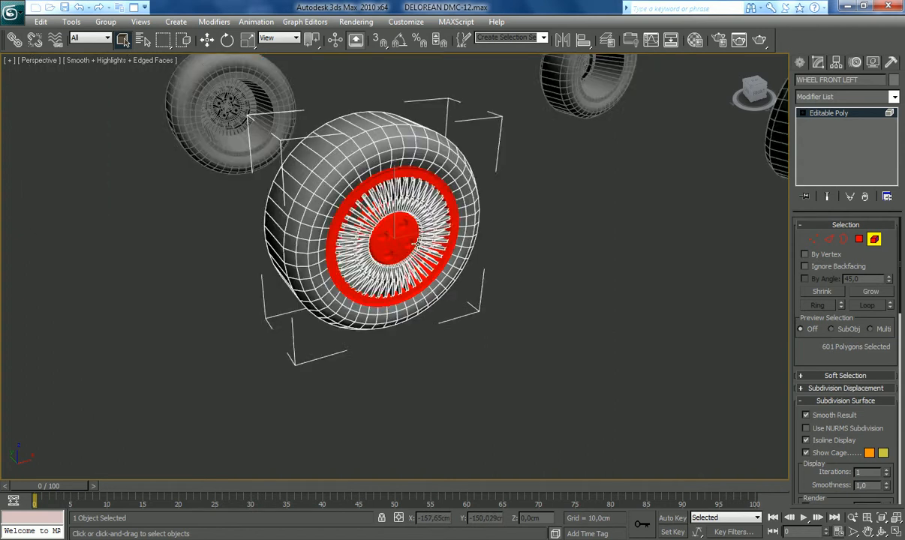
Step: Select all wheel elements except the tire, and deselect the inner rim barrel's polygons at polygon level
key("ctrl+a")
left_click(355, 272, "alt")
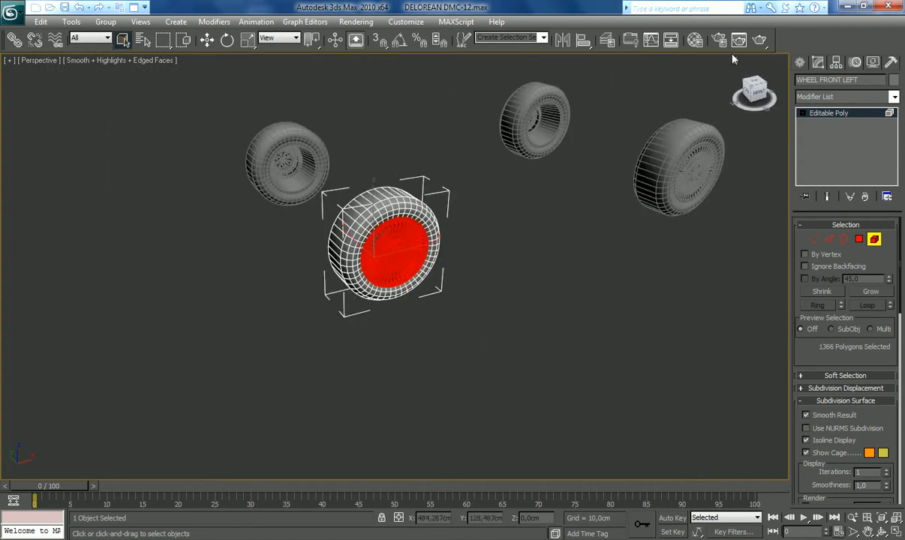
left_click(753, 89)
key("4")
left_click_drag(314, 151, 361, 313, "alt")
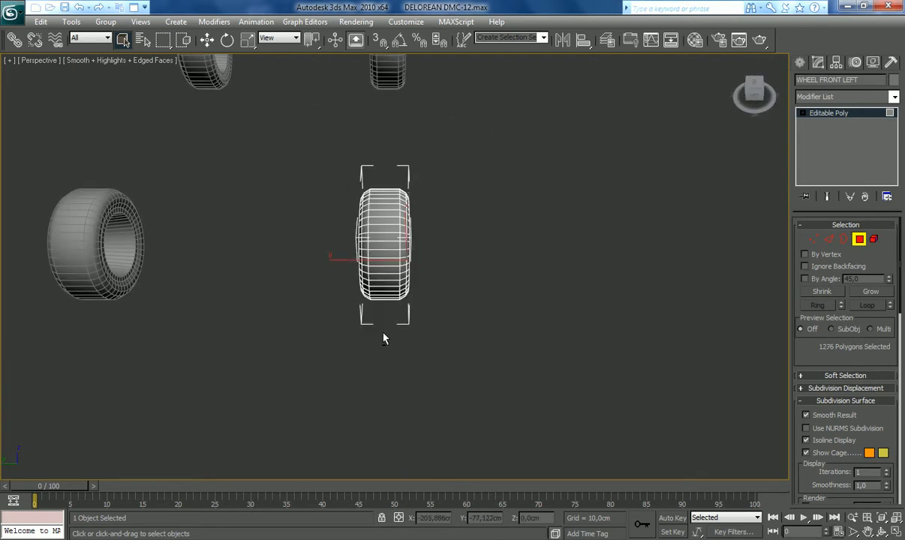
Step: Apply a planar UVW Map with Z alignment to the selected rim-face polygons and collapse it into the Editable Poly
left_click(883, 531)
left_click_drag(420, 225, 553, 328)
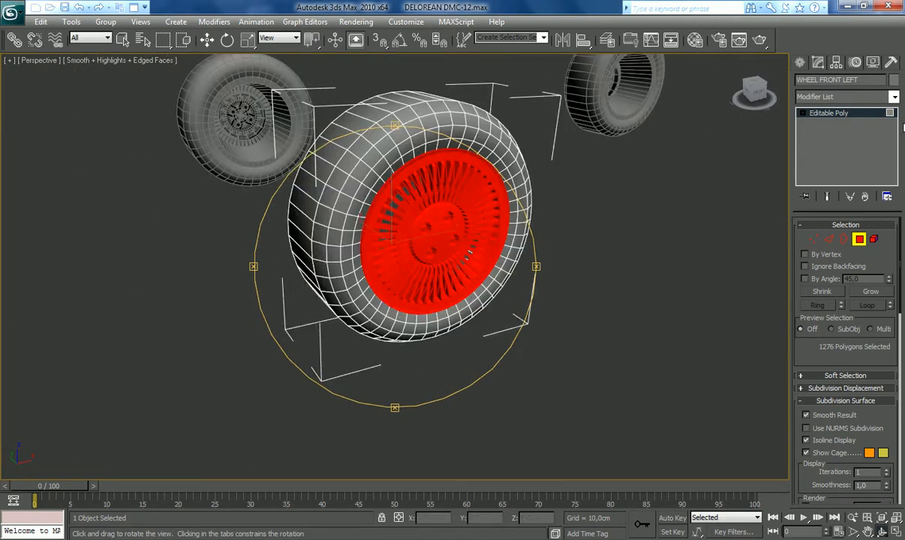
left_click(848, 97)
scroll(844, 375, "down", 10)
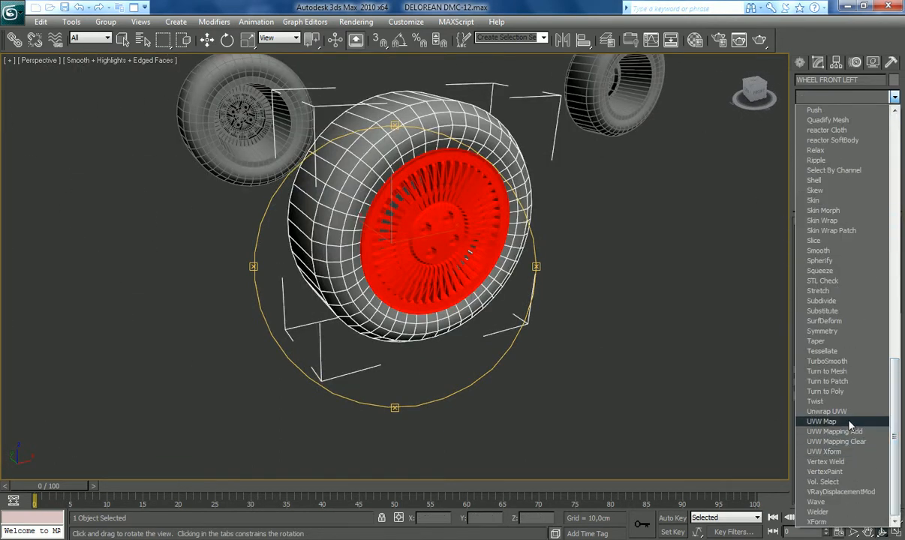
left_click(850, 422)
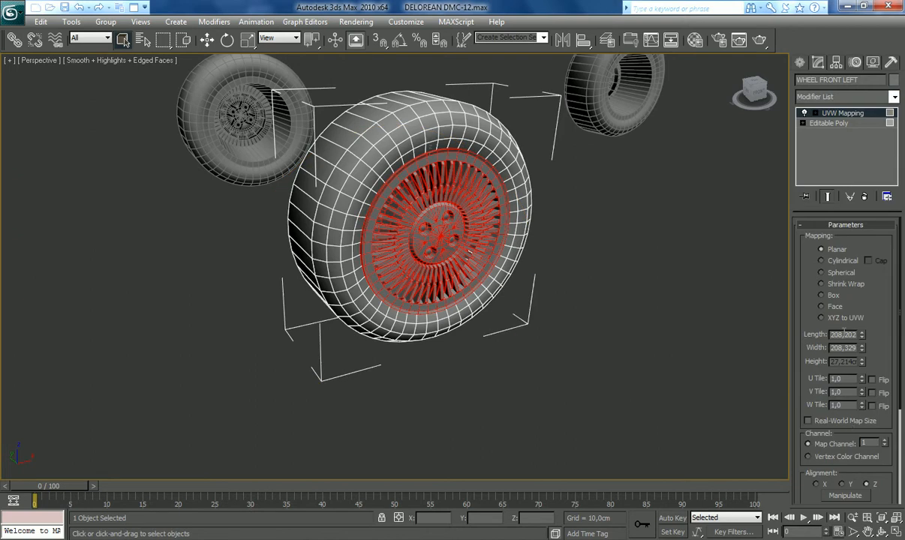
left_click_drag(890, 345, 895, 272)
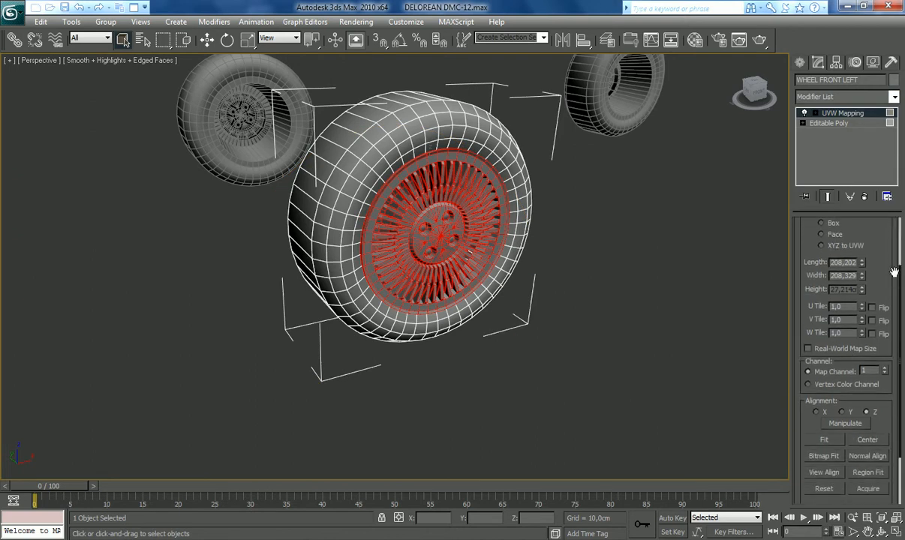
left_click(844, 413)
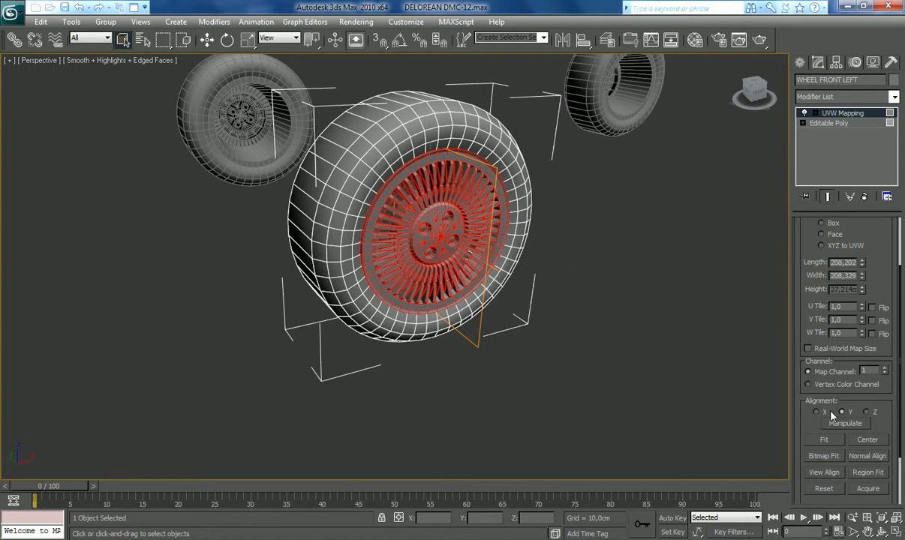
left_click(829, 413)
left_click(868, 413)
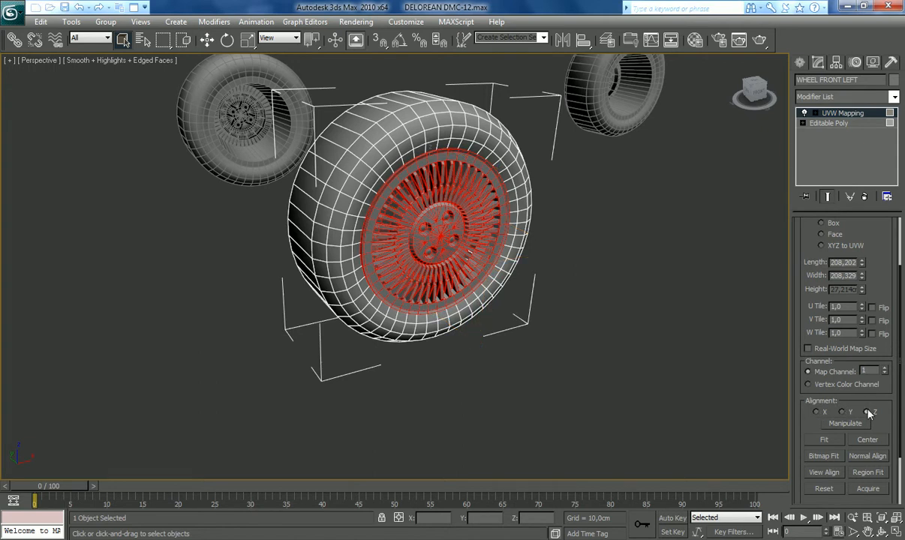
right_click(849, 114)
left_click(756, 225)
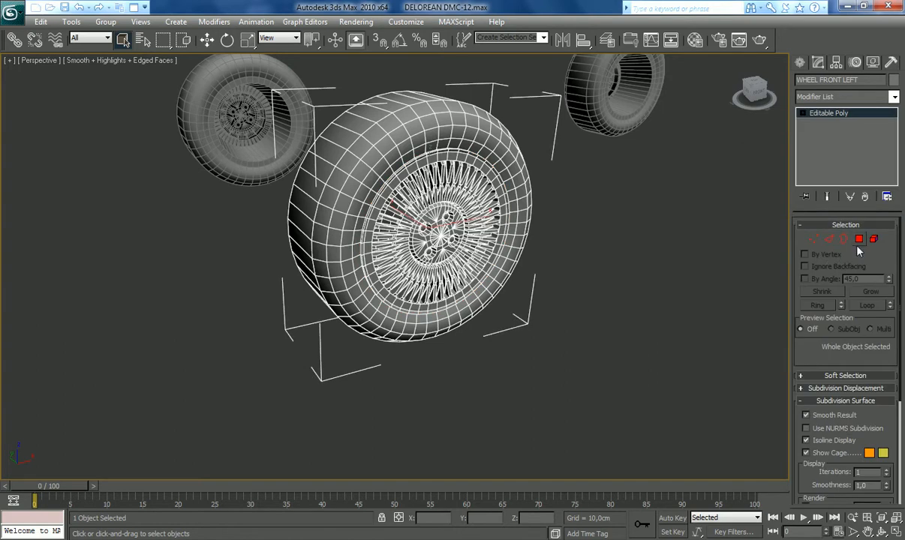
Step: Assign material ID 4 (RIMS) to the selected rim-face polygons
left_click(847, 401)
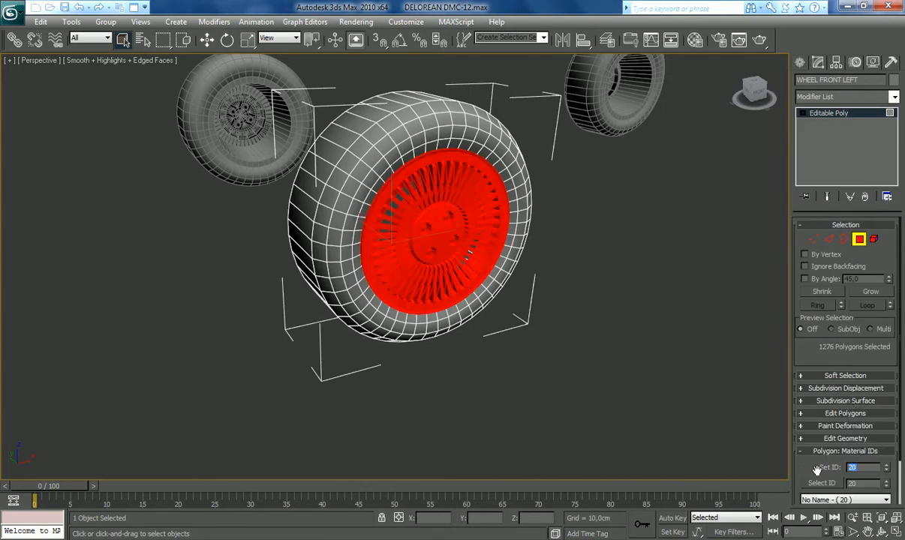
type("4")
key("Return")
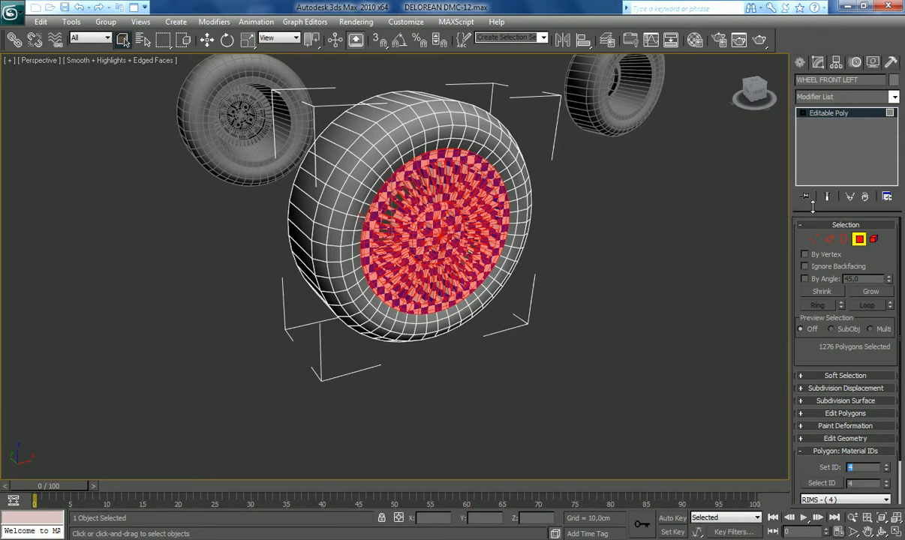
Step: Select the wheel's polygons with material ID 20 and remove the tire element, keeping only the inner rim barrel selected
left_click(882, 518)
left_click(883, 532)
left_click_drag(386, 335, 587, 423)
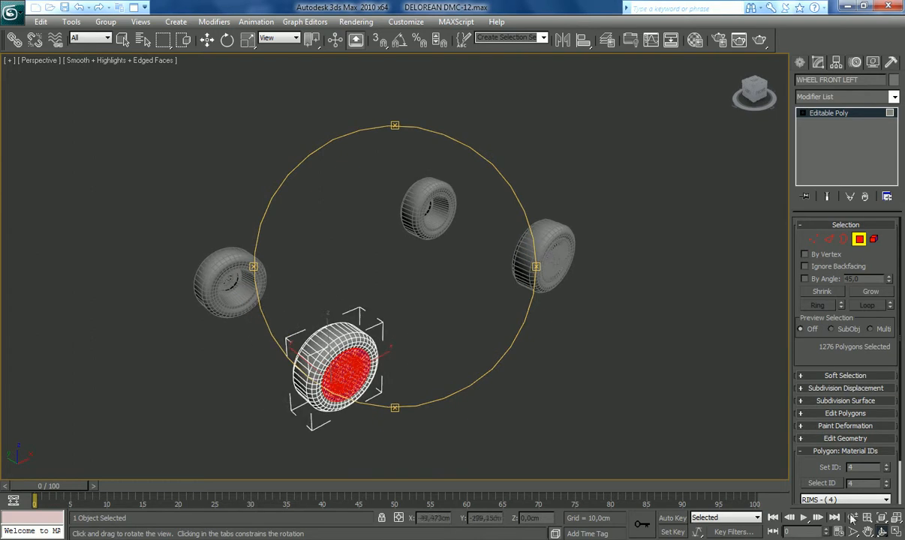
left_click(868, 532)
left_click_drag(516, 401, 546, 313)
scroll(547, 312, "up", 3)
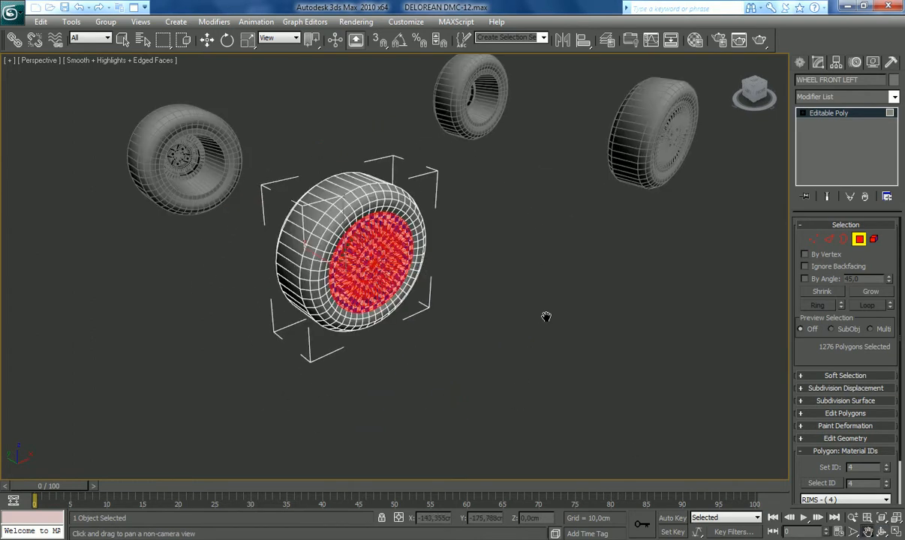
left_click(883, 532)
left_click_drag(420, 323, 469, 307)
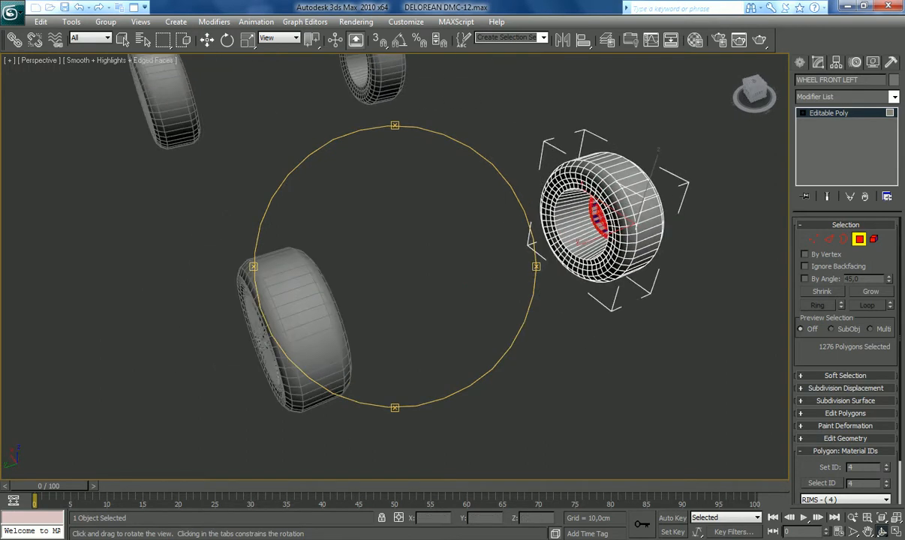
left_click(867, 531)
key("z")
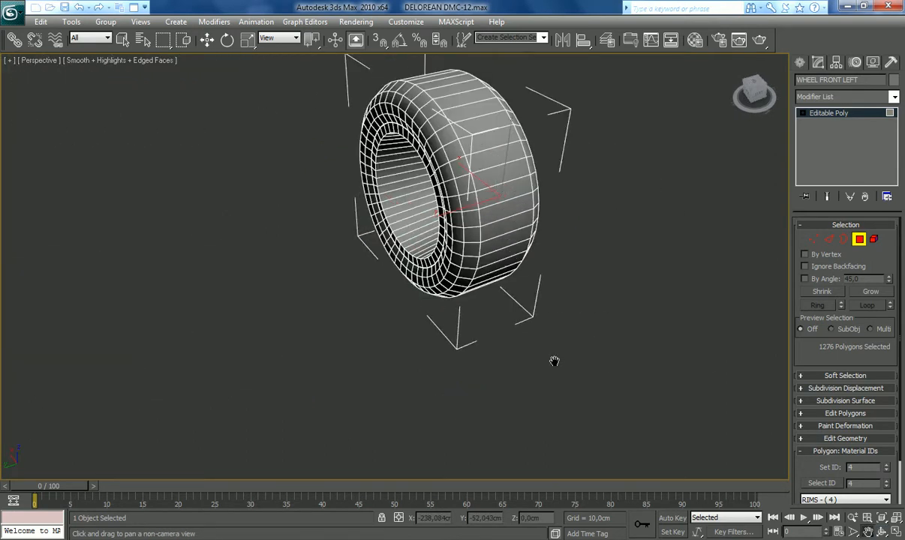
left_click(122, 39)
left_click(410, 213)
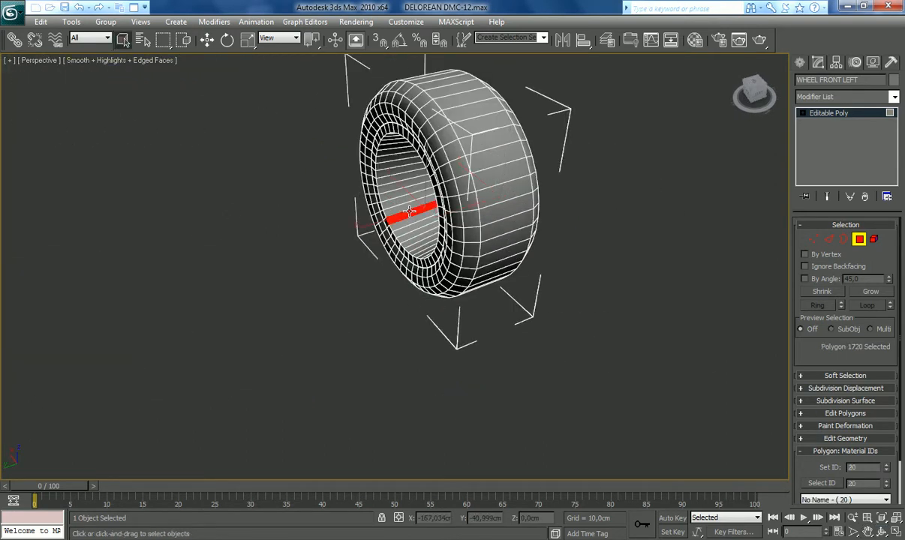
left_click(826, 484)
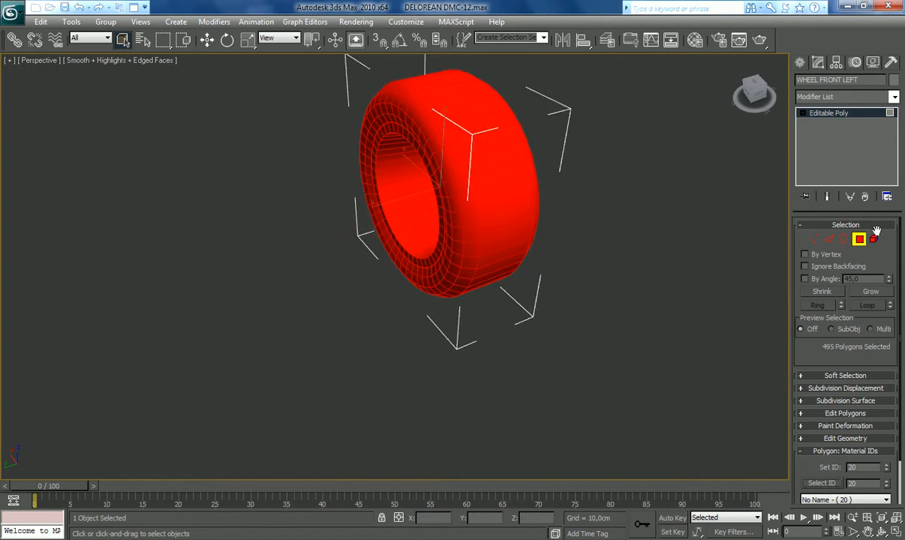
left_click(874, 238)
left_click(457, 194, "alt")
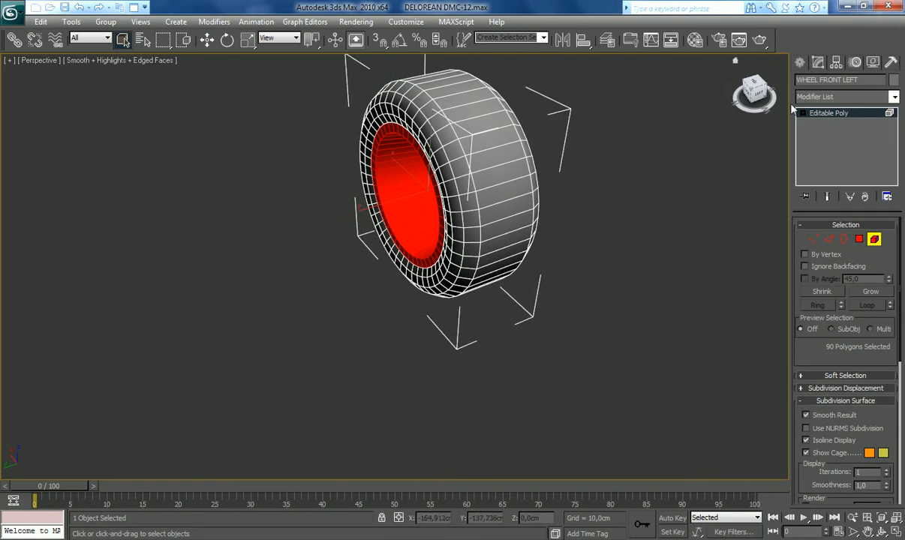
Step: Apply a cylindrical UVW Map fitted to the selected inner rim barrel and collapse it into the Editable Poly
left_click(844, 96)
scroll(892, 443, "down", 15)
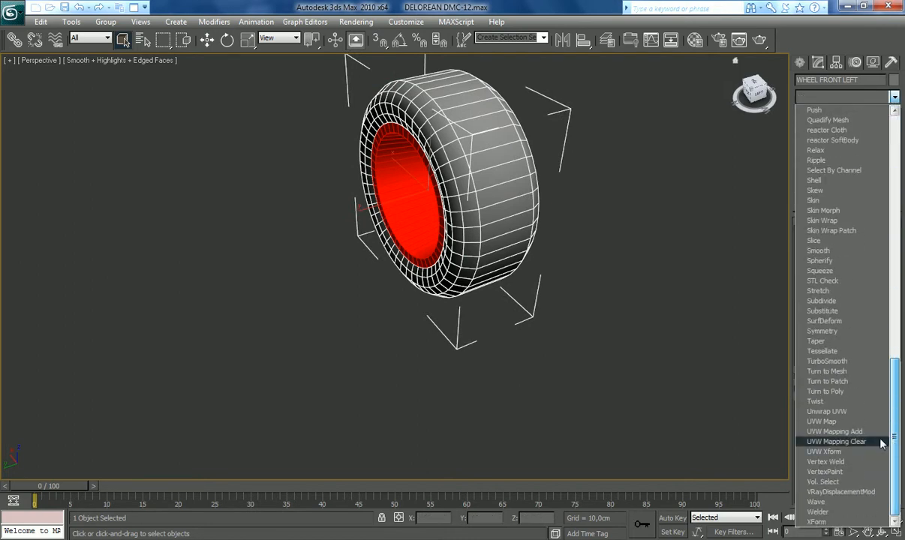
left_click(822, 421)
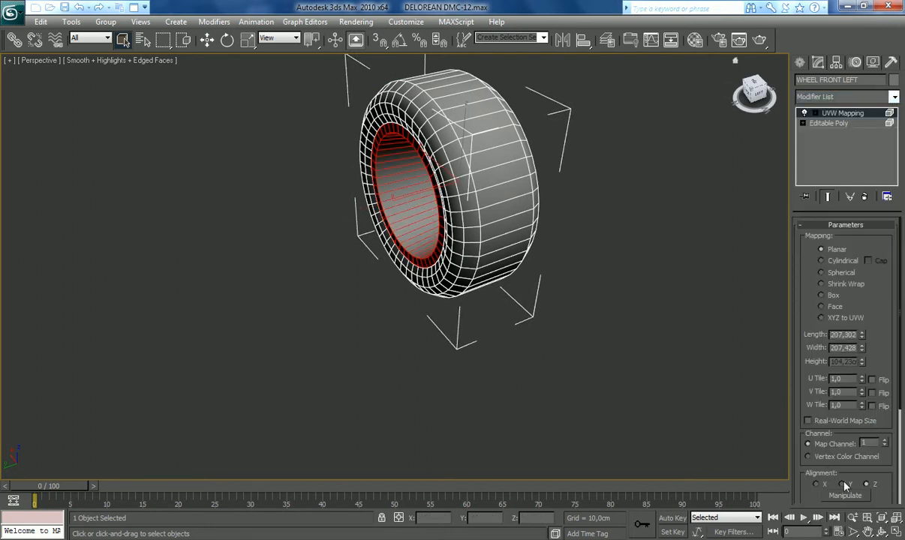
left_click(842, 261)
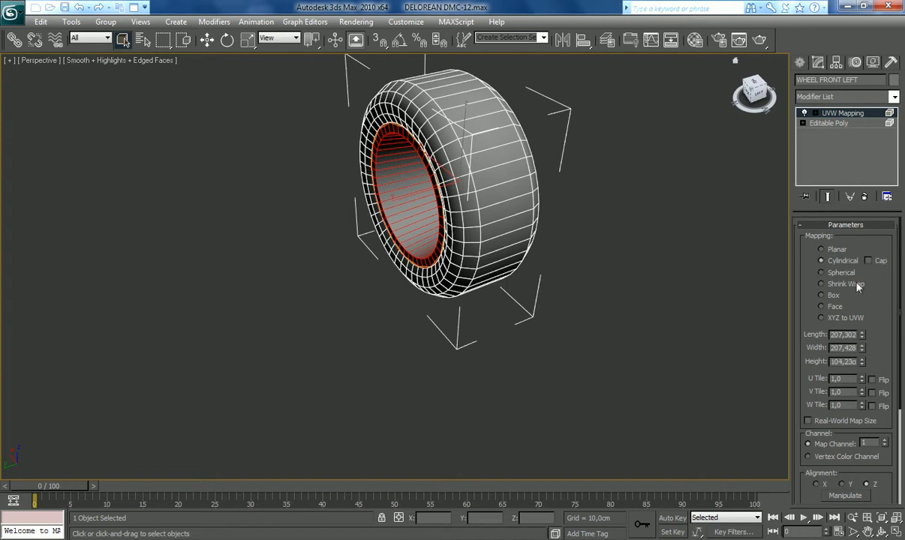
left_click_drag(890, 352, 886, 275)
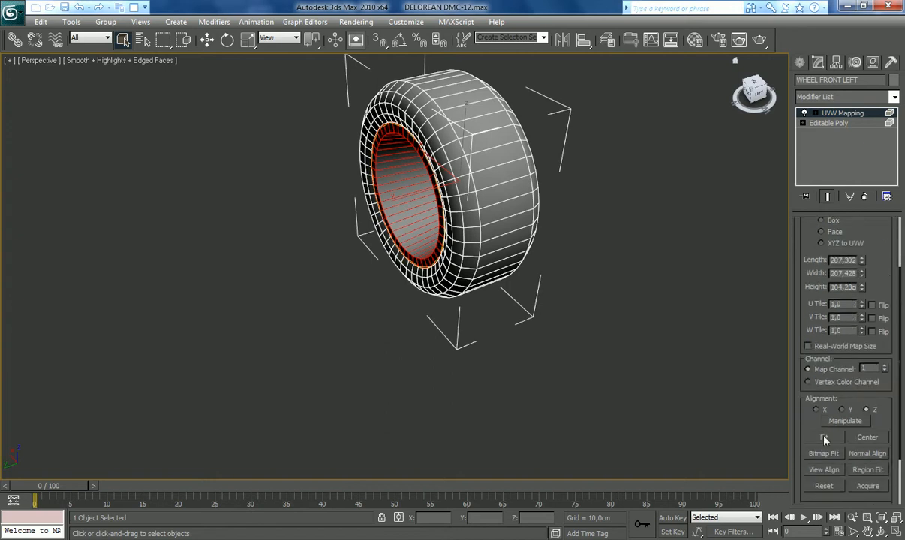
right_click(828, 113)
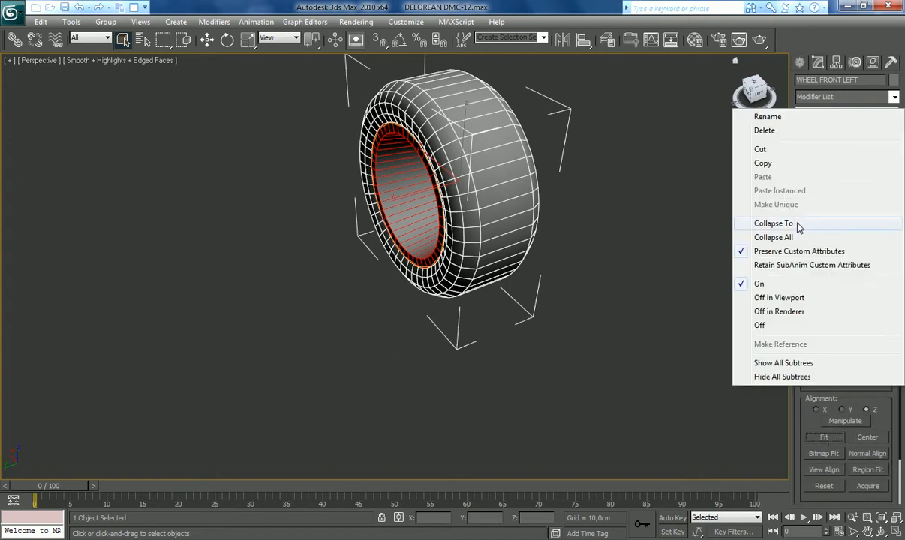
left_click(754, 213)
Step: Assign material ID 4 (RIMS) to the selected inner rim barrel polygons
left_click(858, 239)
left_click(842, 402)
double_click(863, 467)
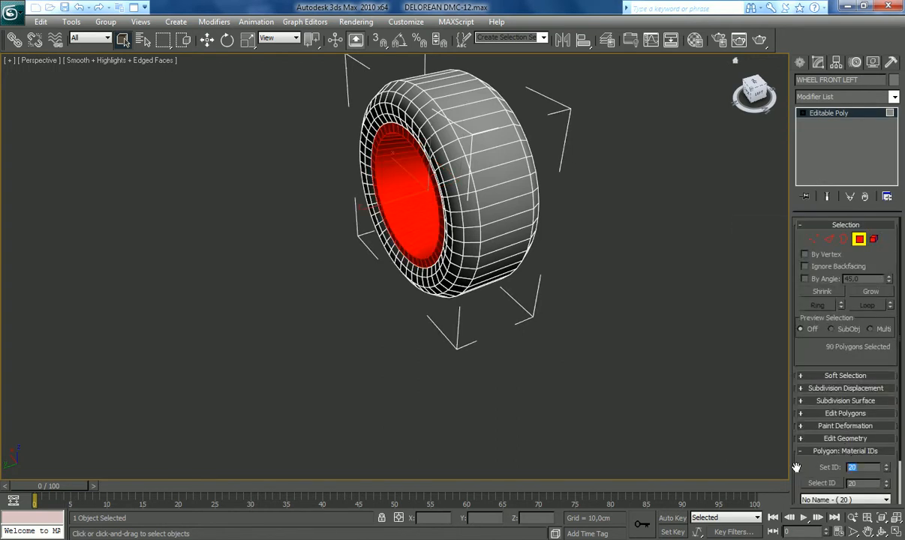
key("Return")
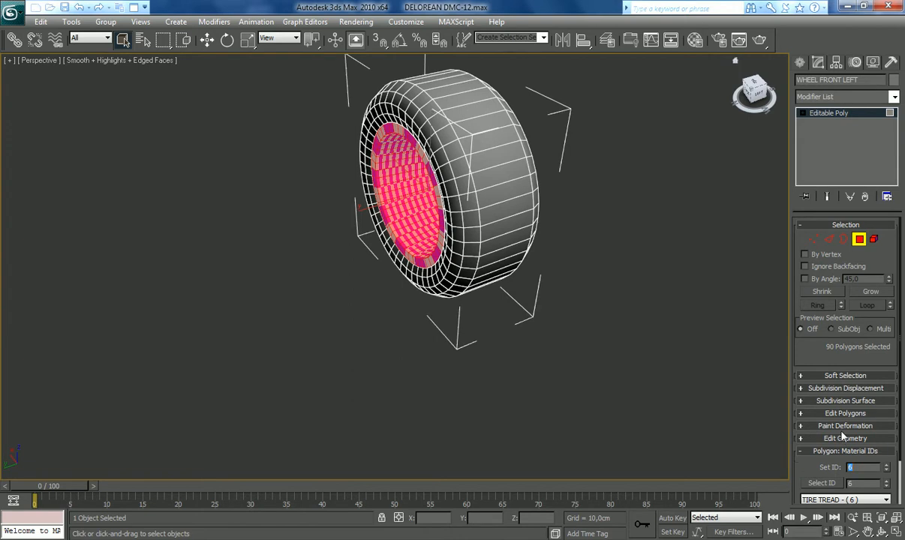
type("5")
key("Return")
type("4")
key("Return")
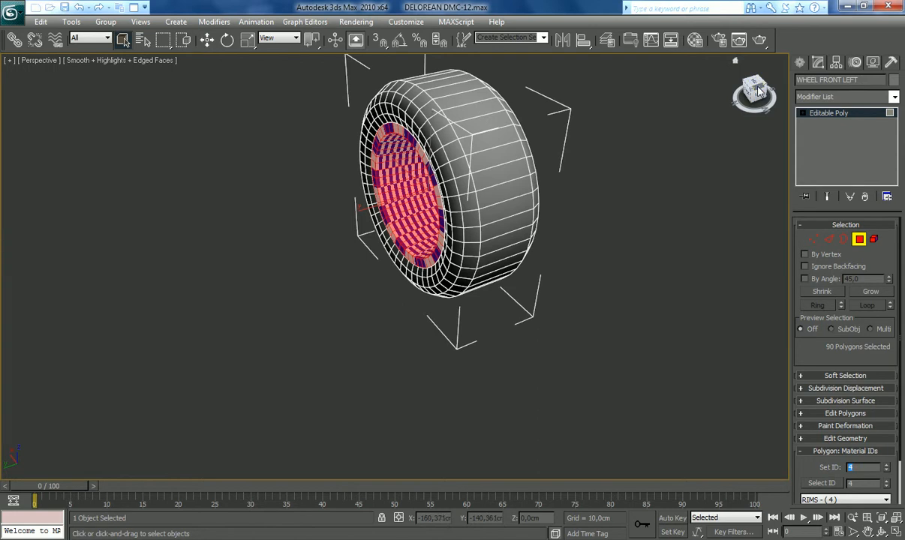
Step: Select the tire's polygons by material ID 20 and deselect the tread band, keeping only both sidewalls selected
left_click(500, 203)
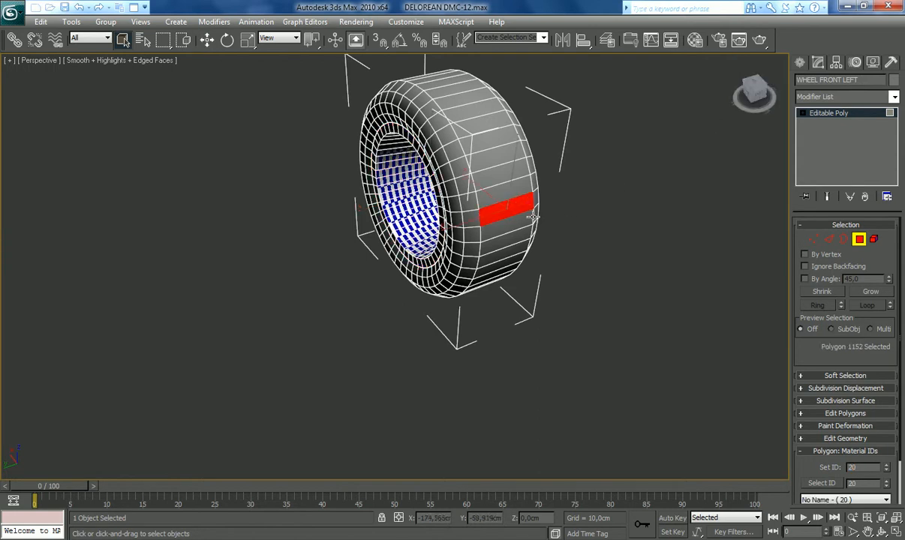
left_click(821, 484)
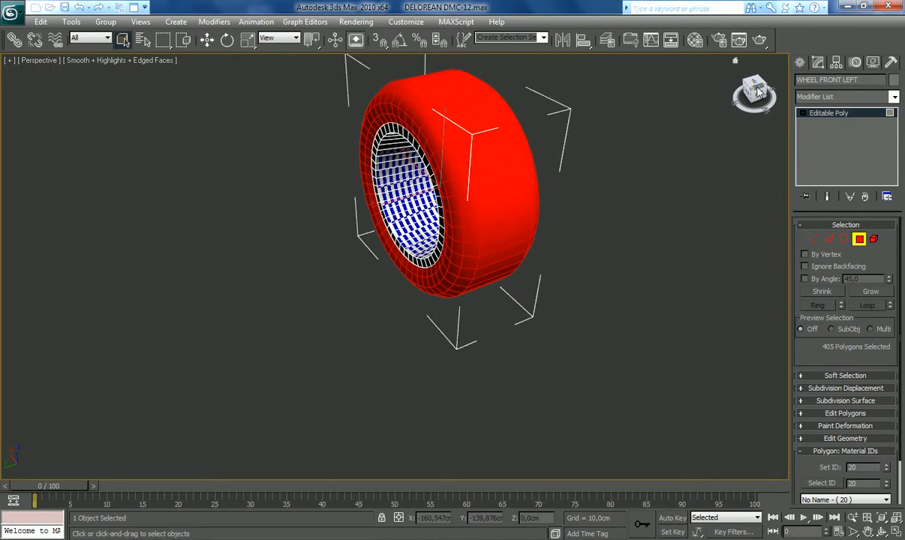
left_click(755, 91)
left_click_drag(422, 61, 433, 319, "alt")
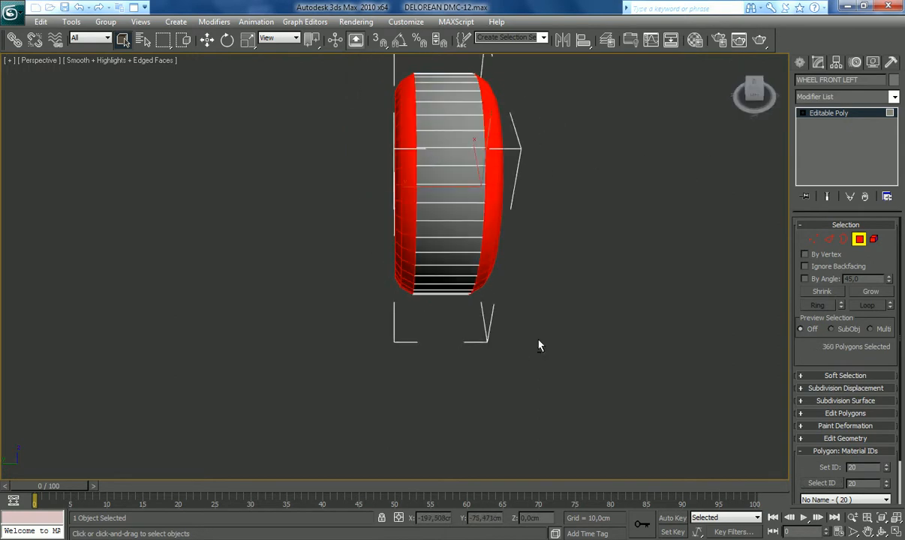
Step: Apply a planar UVW Map with Z alignment to the selected sidewall polygons and collapse it into the Editable Poly
left_click(881, 531)
left_click_drag(461, 257, 376, 225)
left_click(893, 98)
scroll(871, 425, "down", 20)
left_click(871, 422)
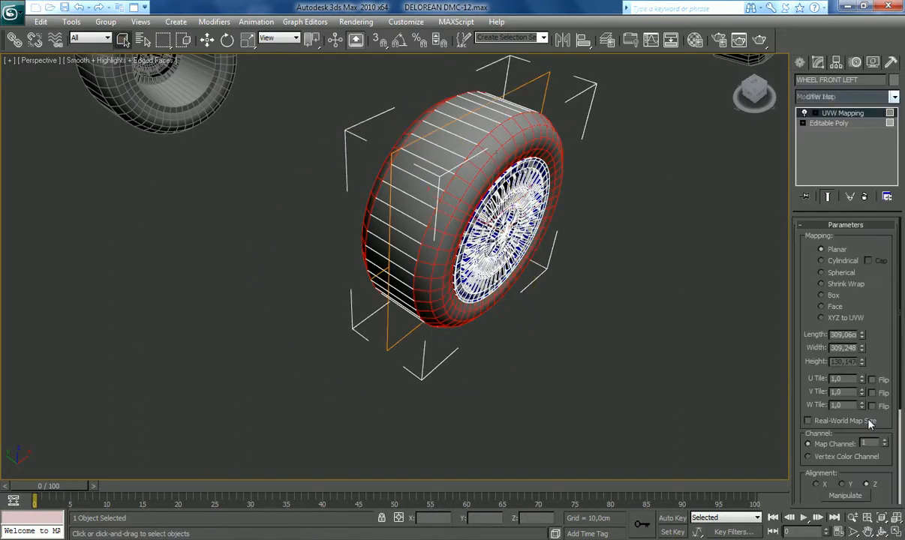
right_click(861, 113)
left_click(774, 223)
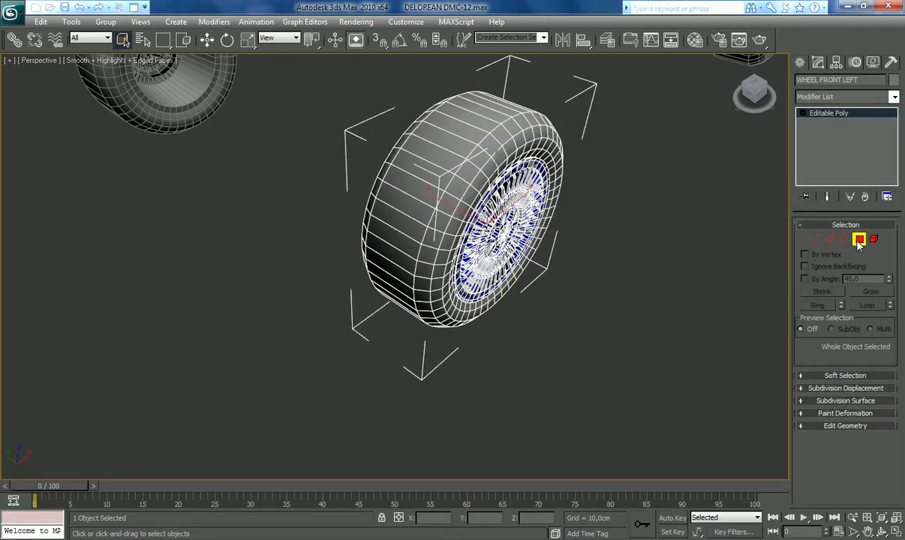
Step: Assign material ID 5 (TIRE SIDE) to the selected sidewall polygons
left_click(859, 240)
left_click(864, 400)
left_click(863, 402)
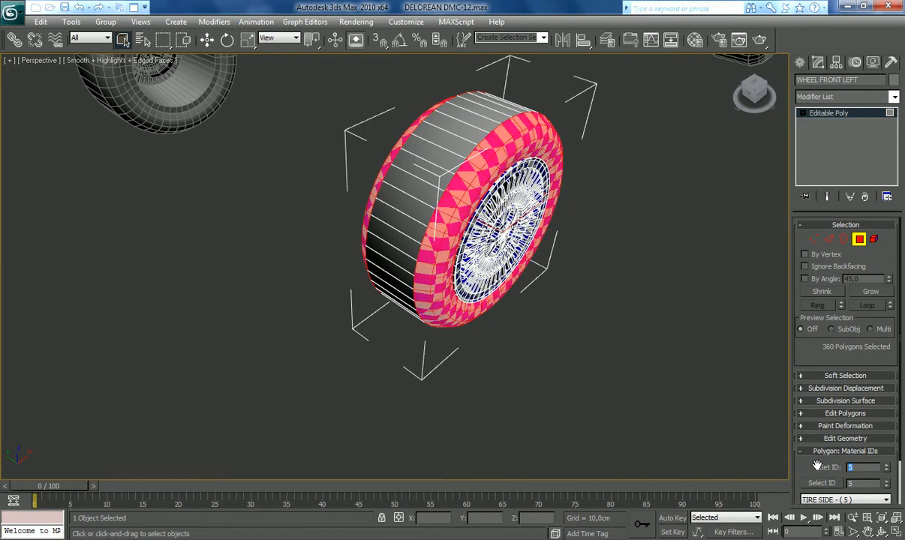
Step: Select the tread polygons by material ID 20, apply a fitted cylindrical UVW Map to them, and collapse it into the Editable Poly
left_click(420, 199)
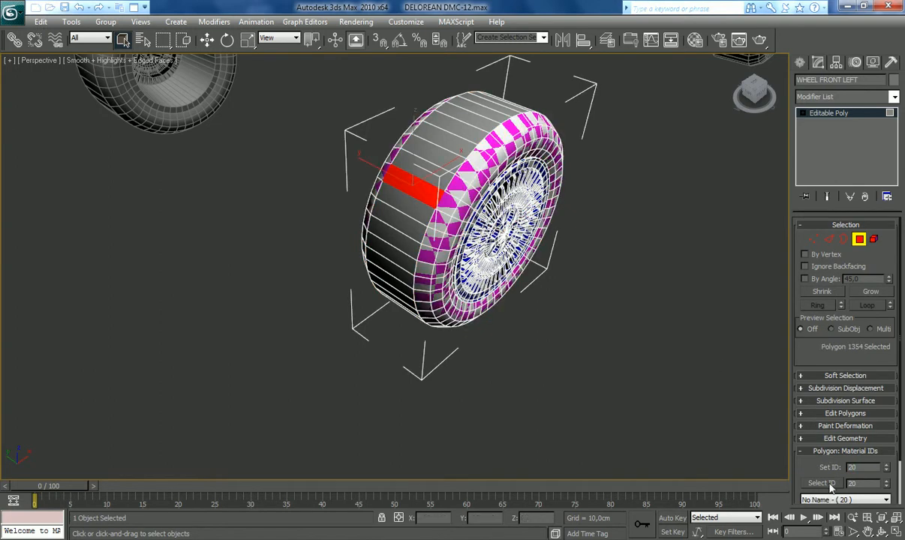
left_click(824, 484)
left_click(895, 97)
left_click_drag(895, 125, 893, 460)
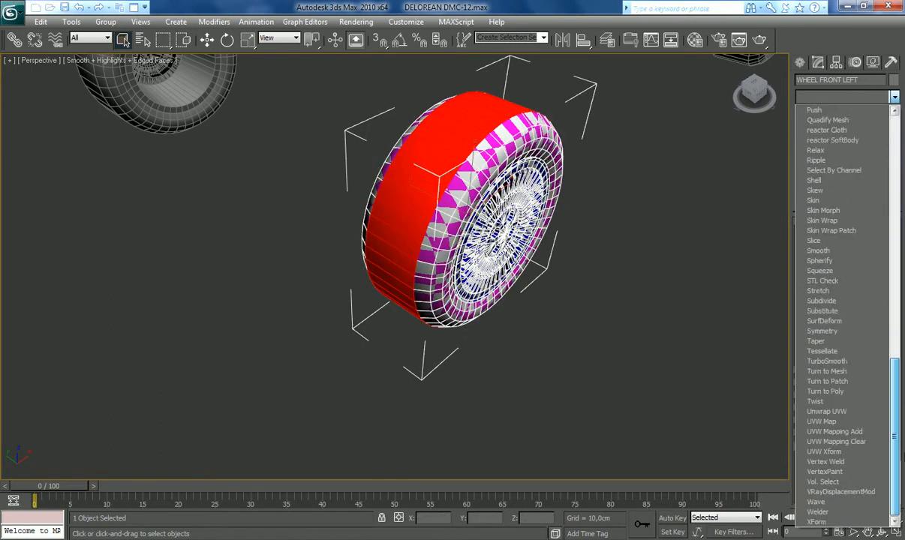
left_click(859, 424)
left_click(847, 261)
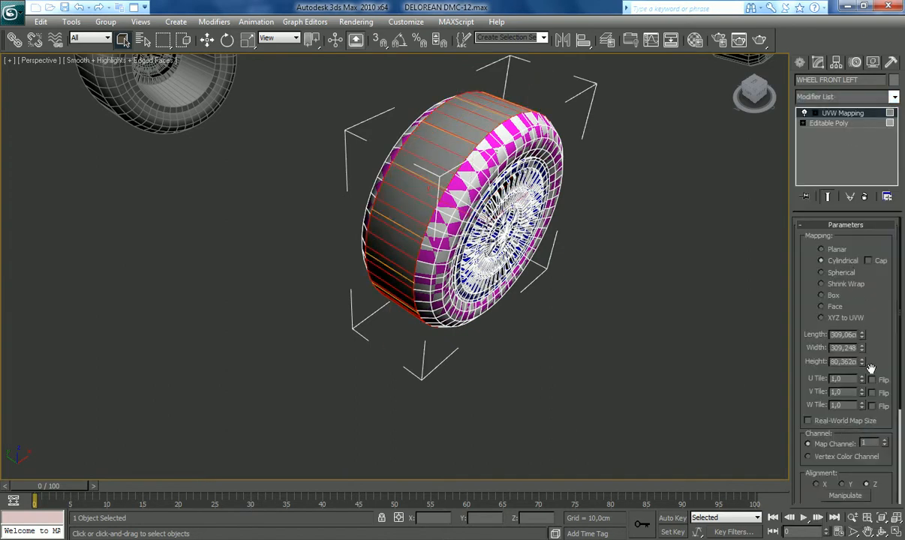
scroll(879, 349, "down", 3)
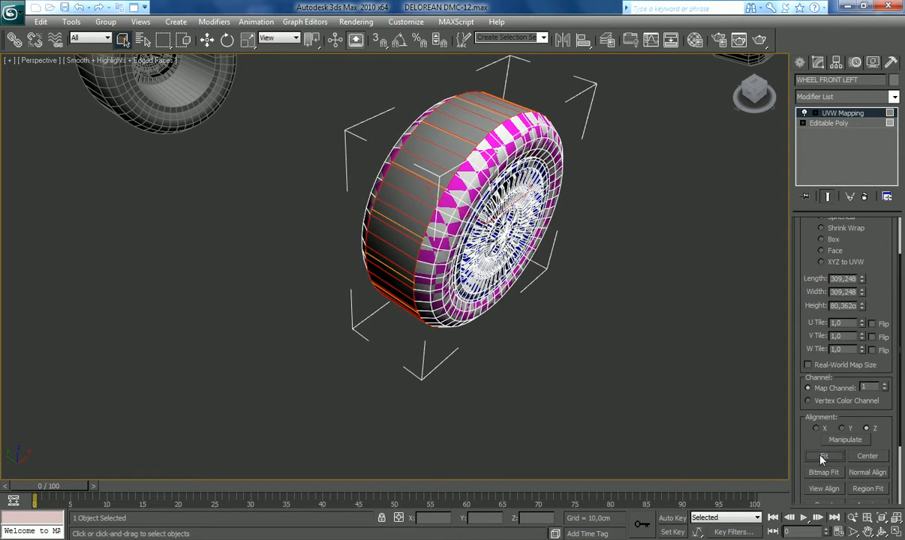
right_click(878, 129)
left_click(841, 217)
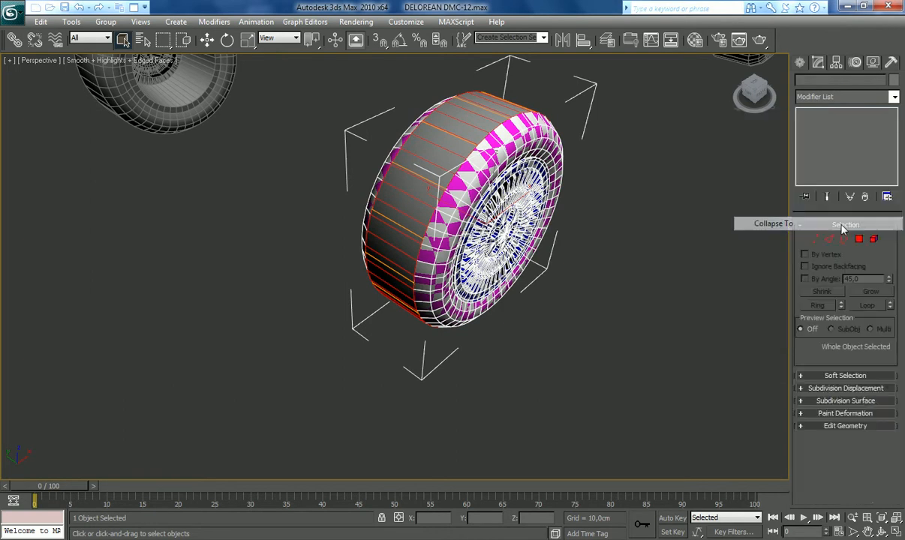
Step: Assign material ID 6 (TIRE TREAD) to the tread polygons and leave polygon level
left_click(859, 240)
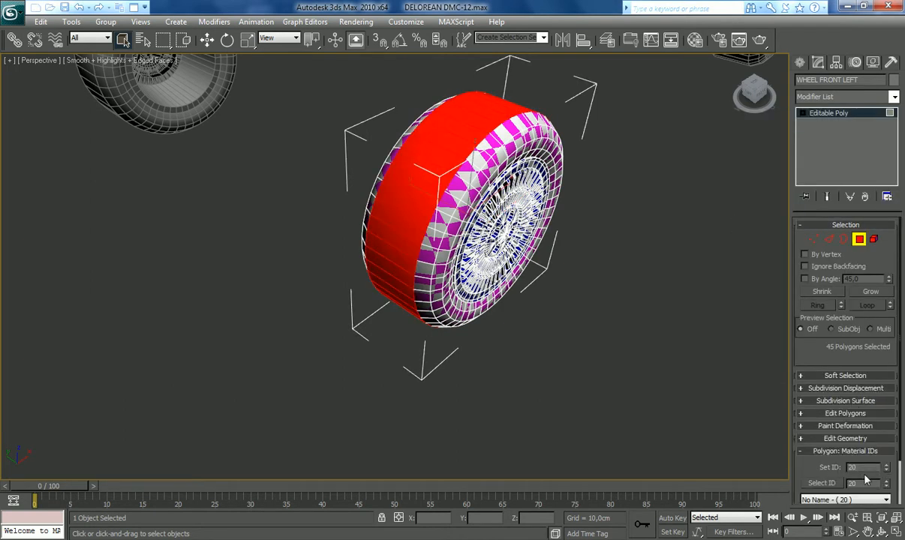
key("Return")
type("6")
key("Return")
left_click(861, 241)
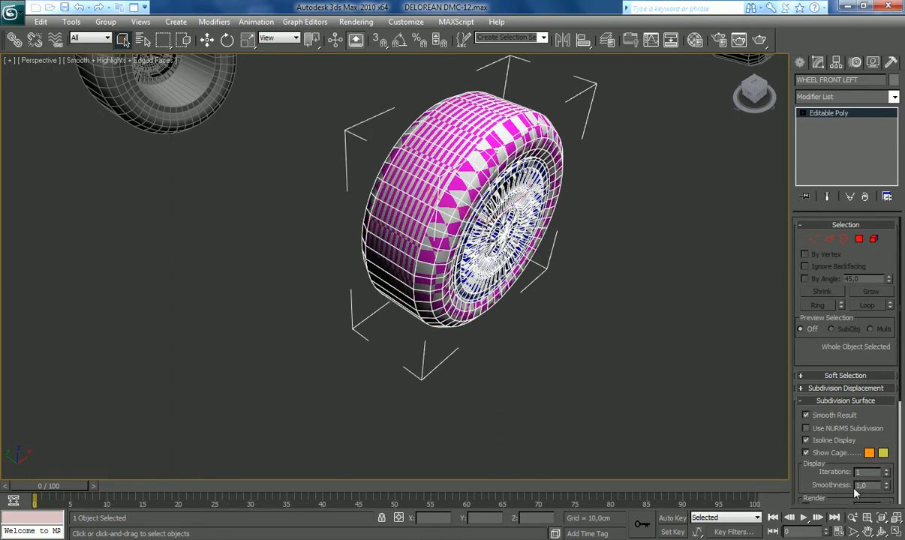
Step: Add an Unwrap UVW modifier to the whole wheel and open its UV editor
left_click(881, 531)
left_click_drag(484, 272, 411, 239)
left_click(894, 97)
scroll(795, 300, "down", 10)
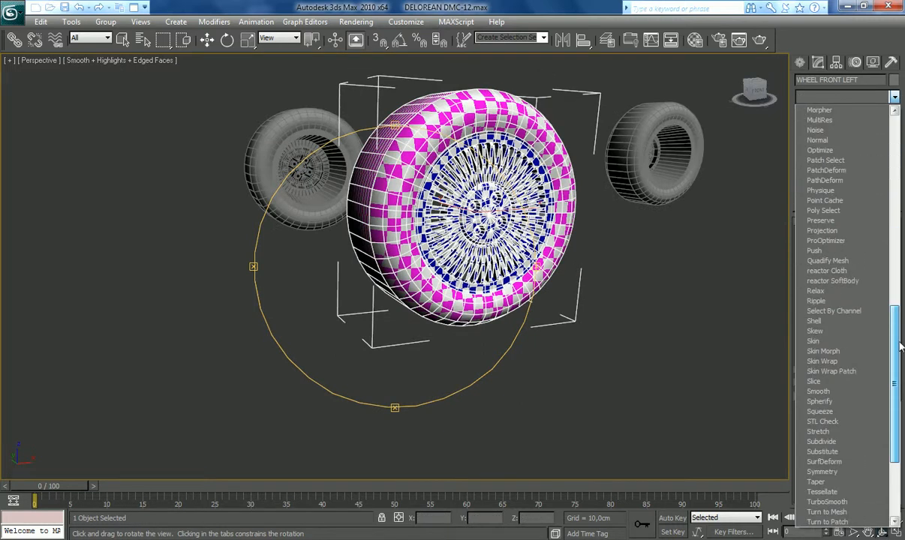
left_click(777, 411)
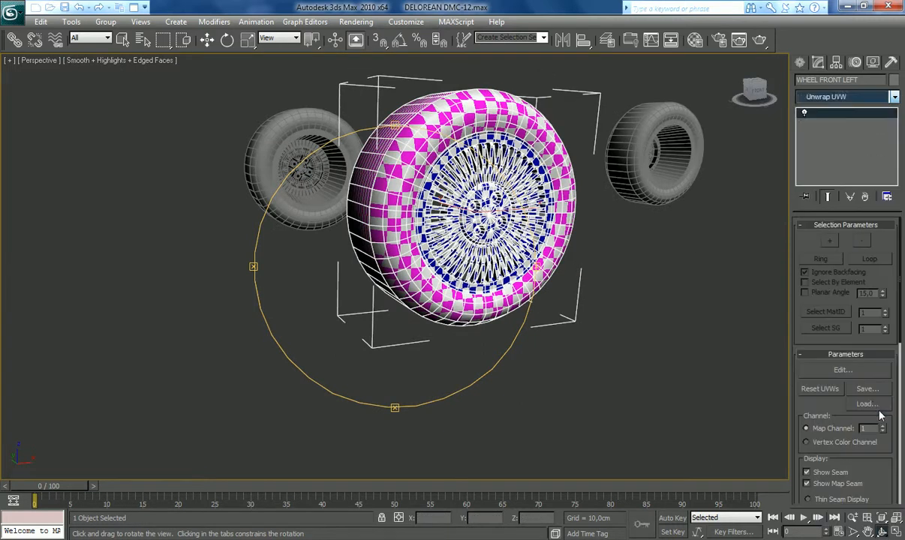
left_click(851, 373)
left_click(53, 529)
scroll(498, 262, "down", 4)
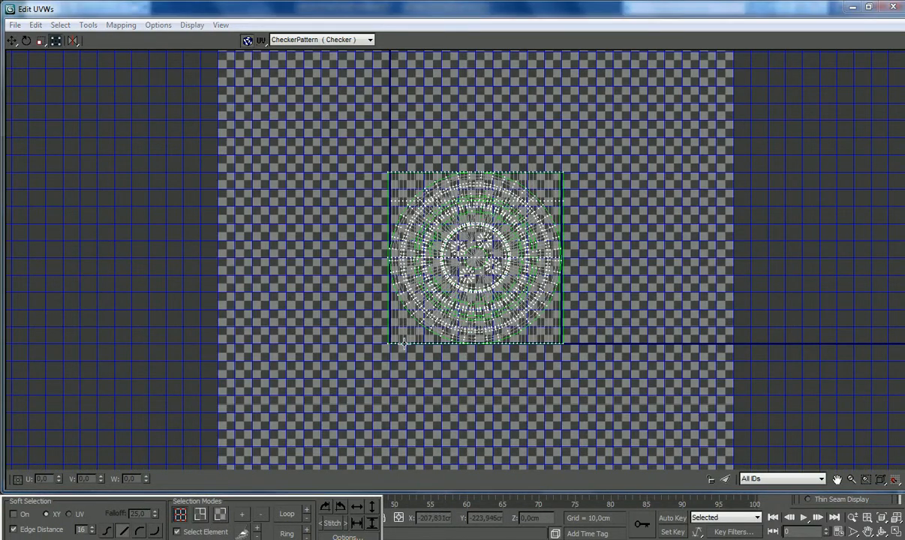
Step: Show only material ID 4 in the UV editor and move the rim barrel's rectangular UV cluster away from the circular rim UVs
left_click(784, 479)
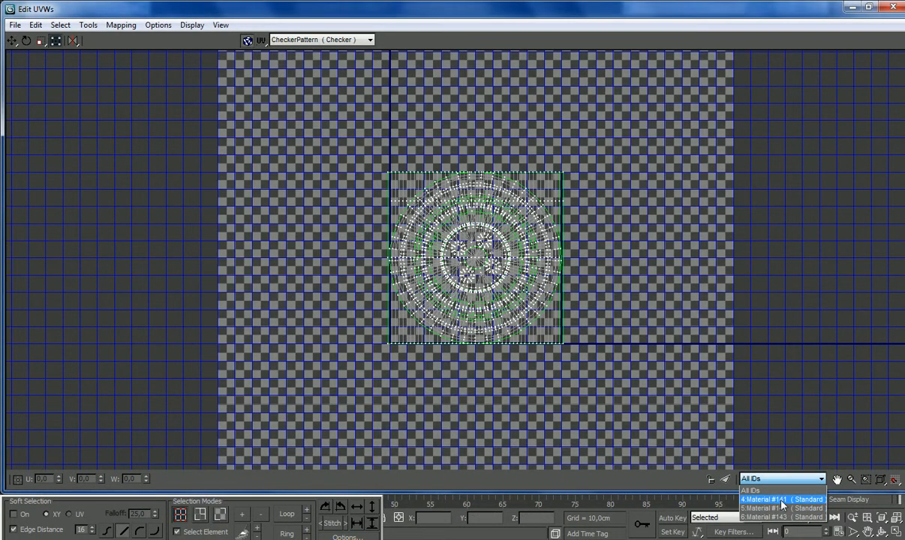
left_click(773, 504)
left_click(538, 345)
left_click_drag(396, 200, 97, 102)
left_click(11, 39)
scroll(509, 358, "up", 5)
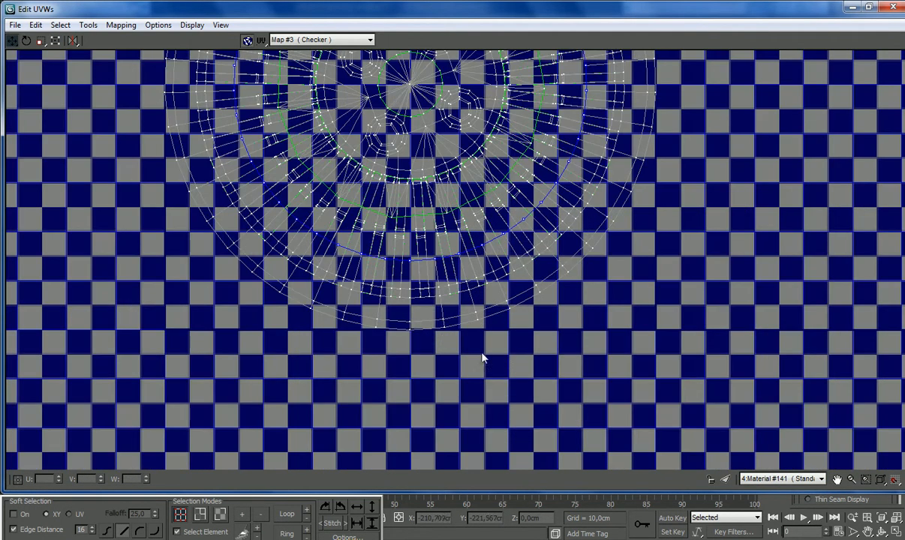
scroll(443, 329, "down", 3)
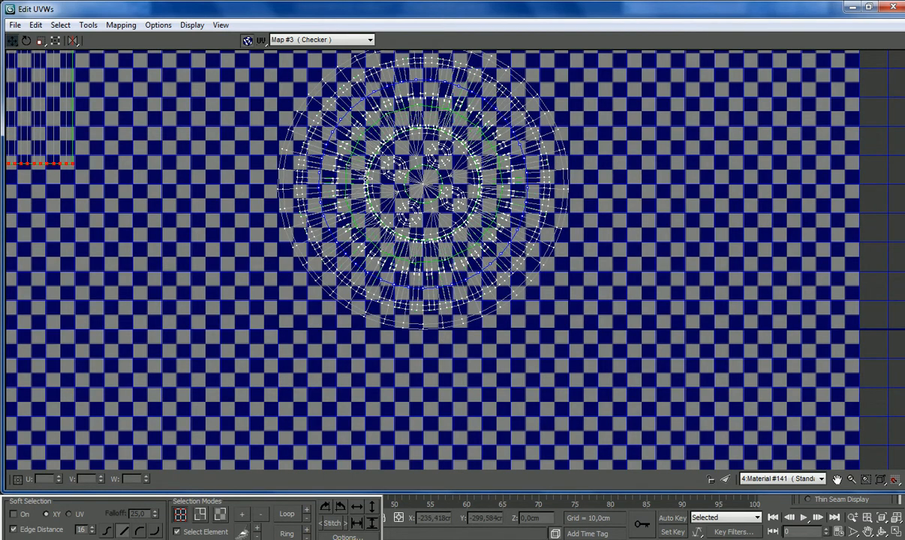
Step: Move the central hub UV clusters and the four small lug-nut clusters out of the rim rings into the empty space beside them
left_click_drag(374, 185, 11, 266)
left_click(414, 182)
left_click_drag(414, 181, 84, 262)
left_click_drag(399, 169, 171, 191)
left_click_drag(420, 222, 174, 236)
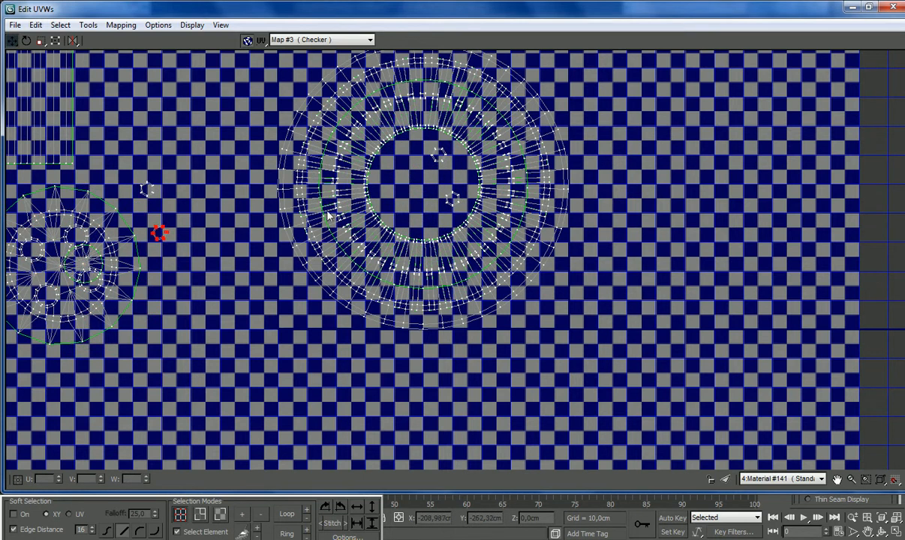
left_click_drag(450, 214, 190, 222)
left_click_drag(434, 175, 176, 189)
Step: Select all the spoke UV clusters around the rim and move them together outside the outer rim ring, opposite the hub clusters
left_click_drag(352, 204, 416, 211)
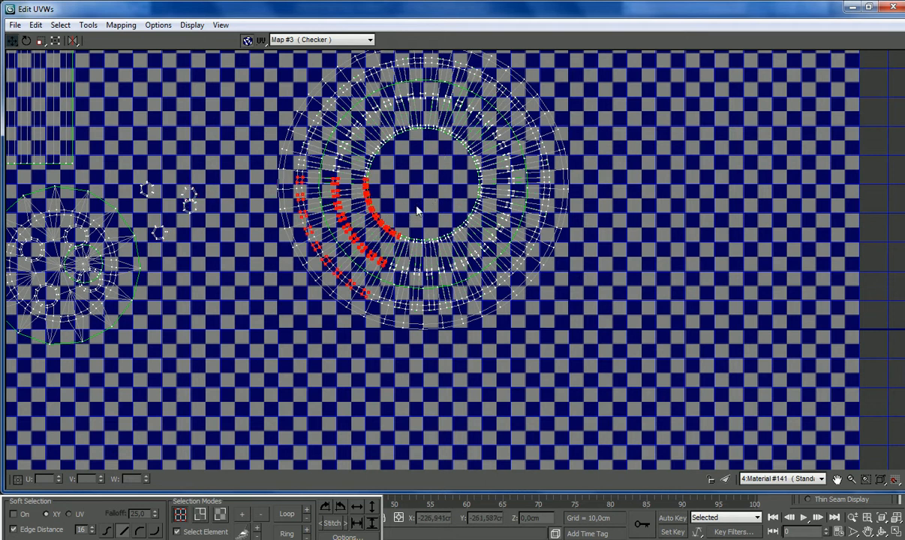
left_click_drag(449, 254, 448, 251, "ctrl")
left_click_drag(430, 217, 470, 235, "ctrl")
left_click_drag(458, 198, 491, 216, "ctrl")
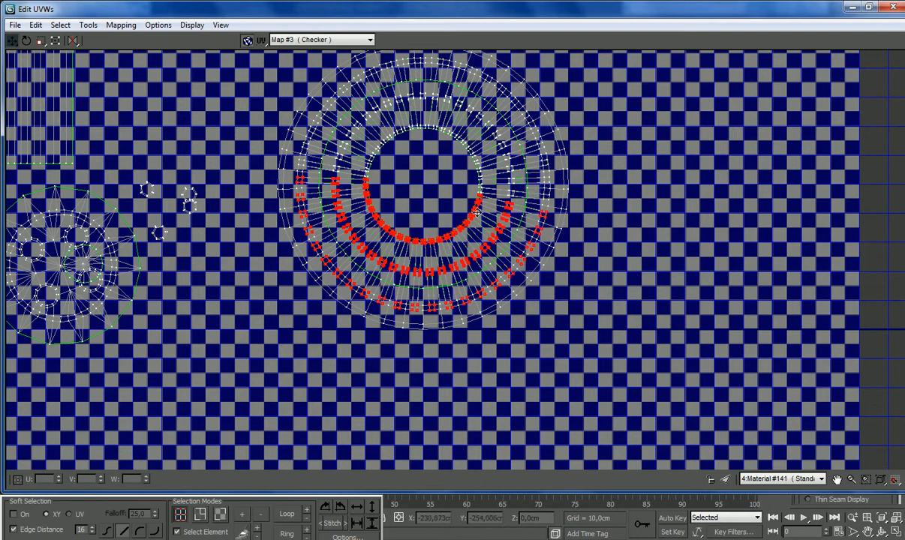
left_click_drag(456, 184, 488, 144, "ctrl")
left_click_drag(429, 172, 473, 122, "ctrl")
left_click_drag(419, 152, 394, 122, "ctrl")
left_click_drag(393, 159, 357, 119, "ctrl")
left_click_drag(385, 165, 360, 138, "ctrl")
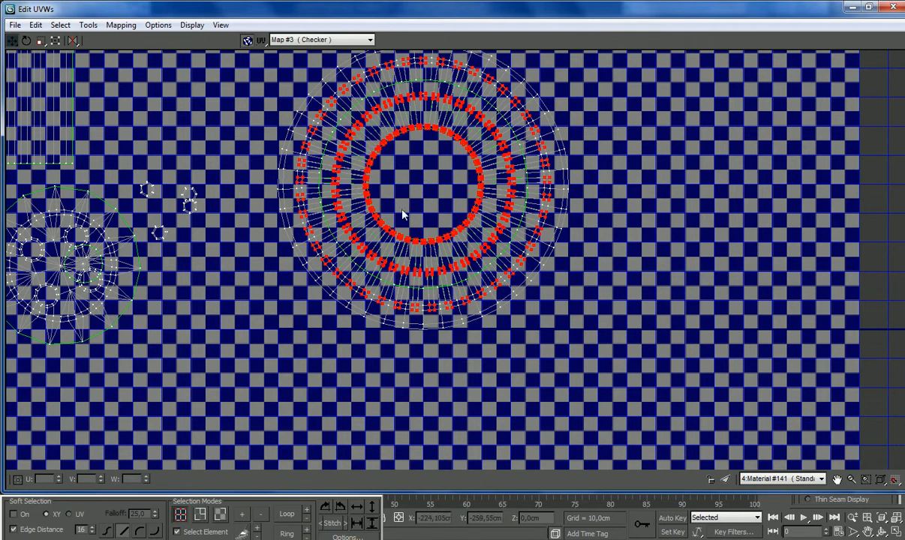
scroll(401, 210, "down", 1)
left_click_drag(379, 208, 656, 230)
left_click(635, 317)
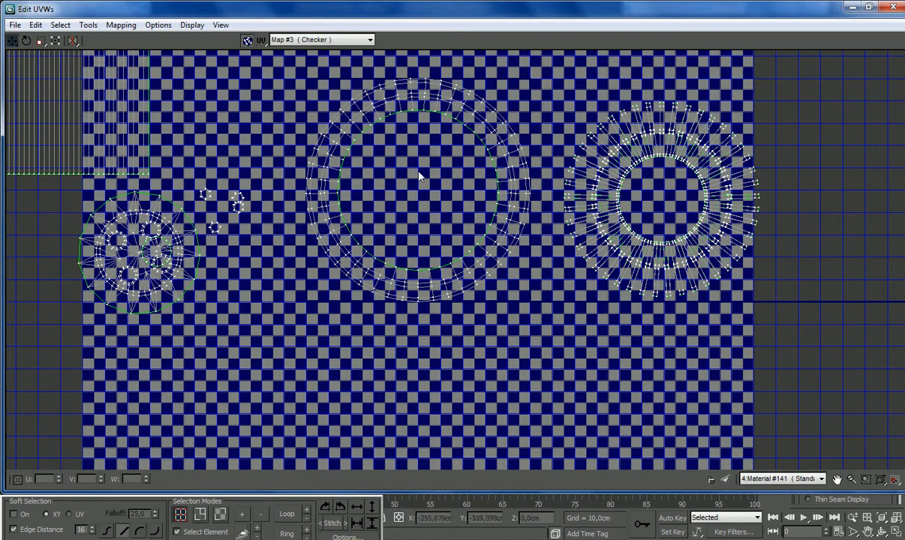
Step: Turn off whole-element selection, switch to face selection, and minimize the UV editor to view the wheel
left_click(218, 532)
left_click(220, 514)
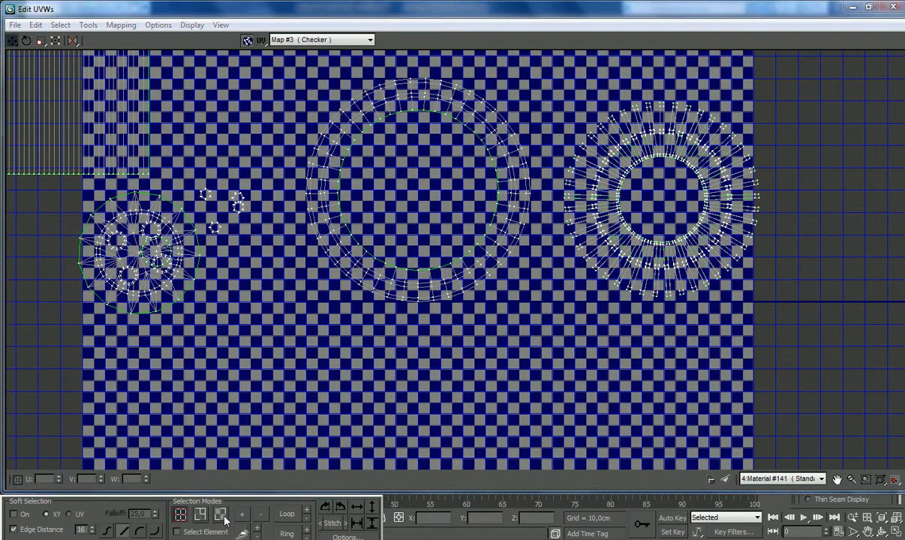
left_click(852, 9)
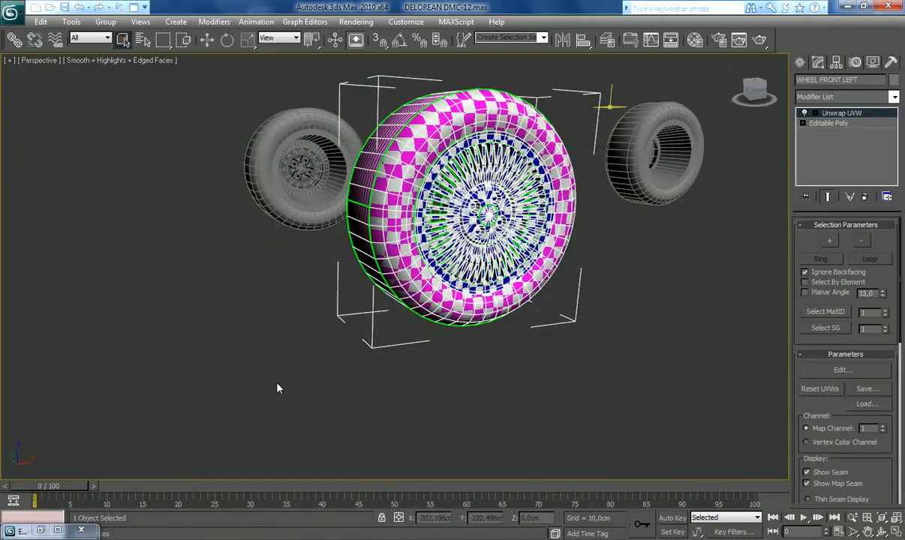
scroll(576, 370, "up", 5)
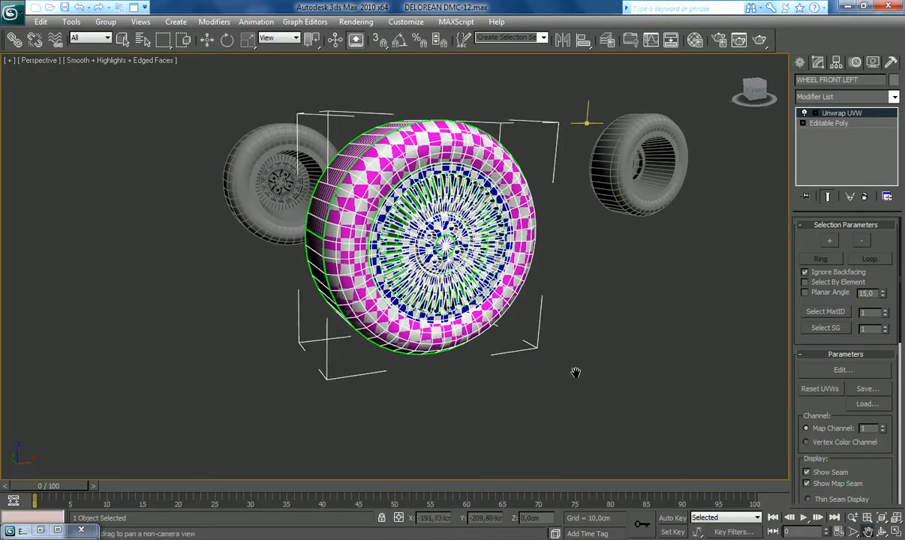
Step: Restore the UV editor and select every face of the innermost ring of the rim UVs, all the way around
left_click(57, 531)
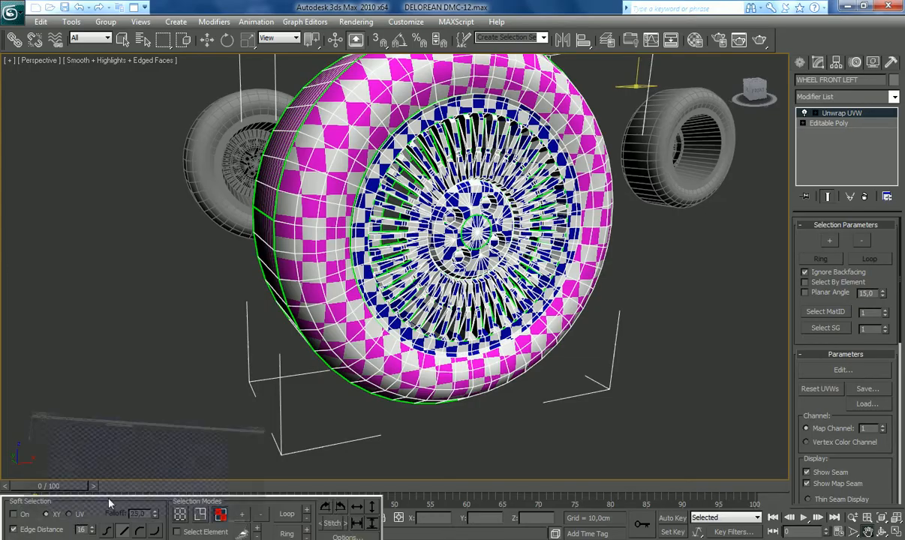
scroll(420, 181, "up", 5)
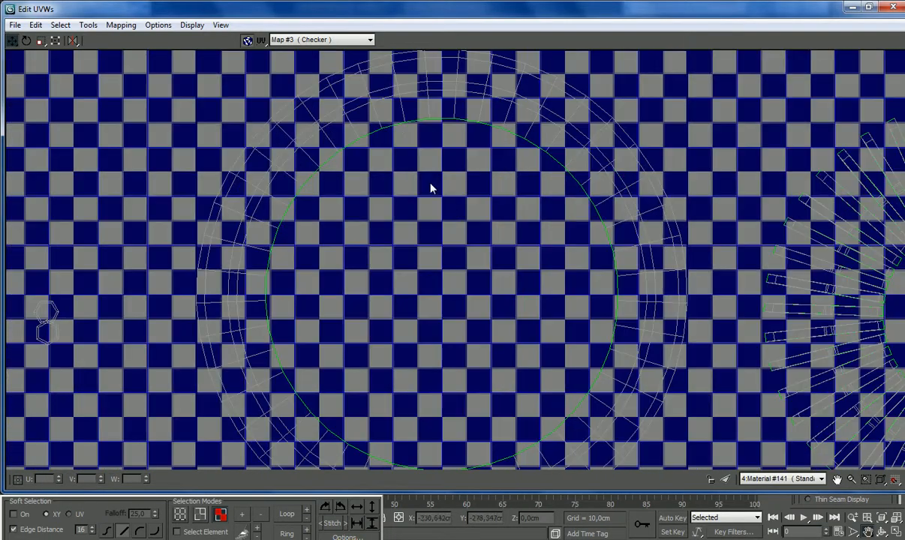
left_click_drag(395, 122, 444, 203)
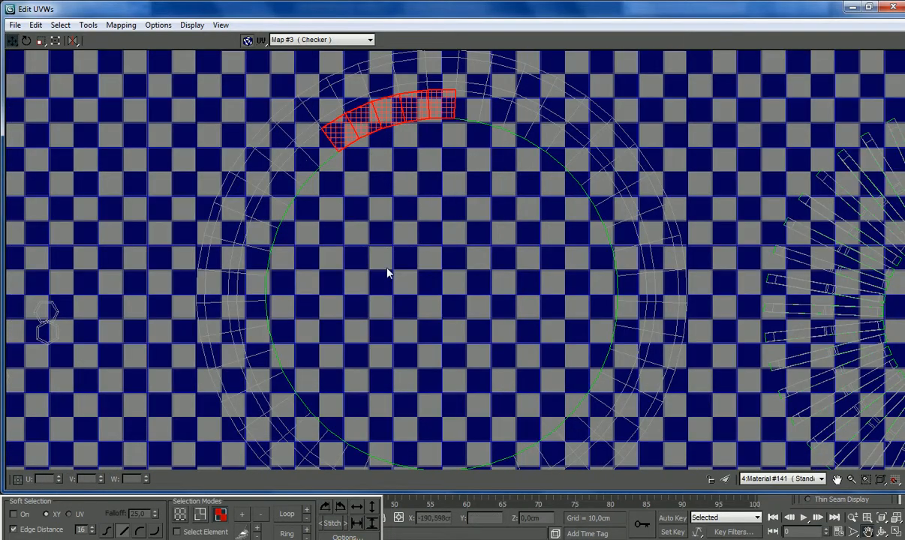
left_click_drag(319, 289, 282, 200, "ctrl")
left_click_drag(330, 372, 265, 237, "ctrl")
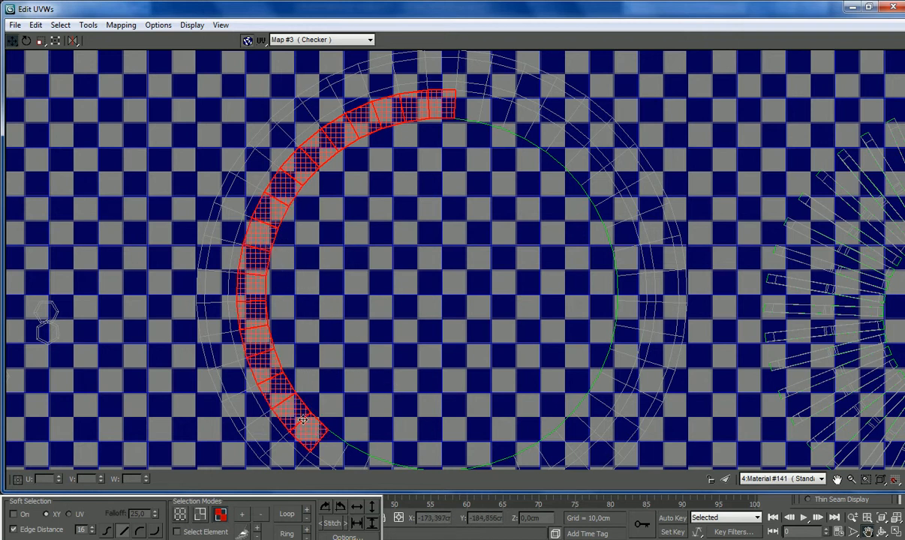
left_click_drag(303, 431, 326, 392, "ctrl")
scroll(392, 299, "down", 2)
scroll(405, 413, "up", 3)
left_click_drag(282, 361, 283, 361, "ctrl")
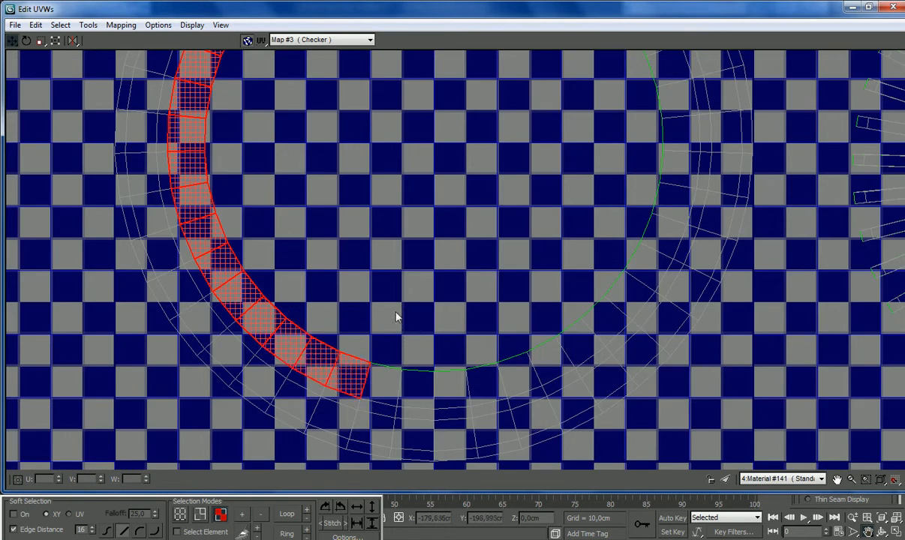
left_click_drag(404, 360, 489, 383, "ctrl")
left_click_drag(551, 351, 530, 372, "ctrl")
left_click_drag(548, 328, 593, 338, "ctrl")
left_click_drag(587, 249, 631, 287, "ctrl")
left_click_drag(630, 177, 664, 222, "ctrl")
scroll(679, 111, "down", 3)
scroll(598, 248, "up", 3)
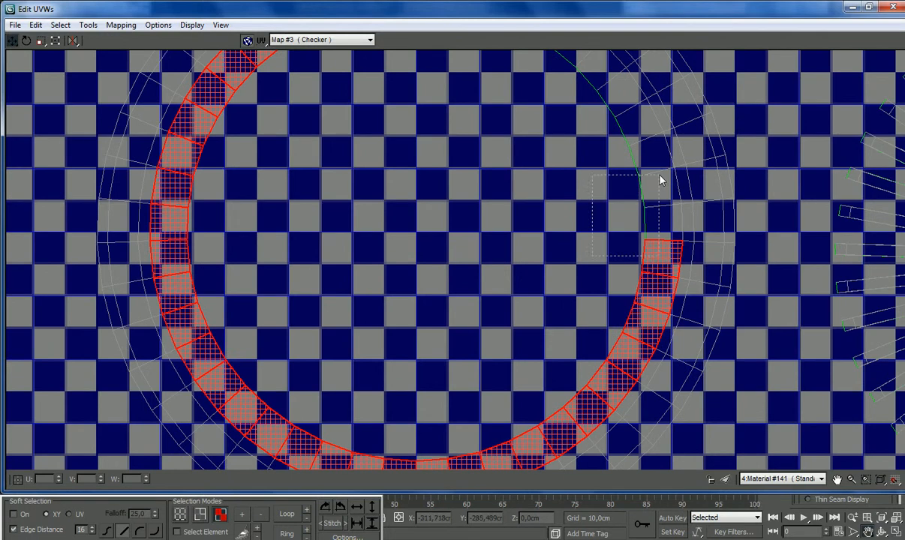
scroll(606, 225, "down", 3)
left_click_drag(617, 174, 621, 172, "ctrl")
left_click_drag(564, 191, 606, 154, "ctrl")
left_click_drag(542, 163, 572, 134, "ctrl")
left_click_drag(519, 150, 541, 134, "ctrl")
Step: Reduce the UV editor window and place it beside a close-up perspective view of the rim
double_click(446, 12)
left_click_drag(606, 55, 832, 33)
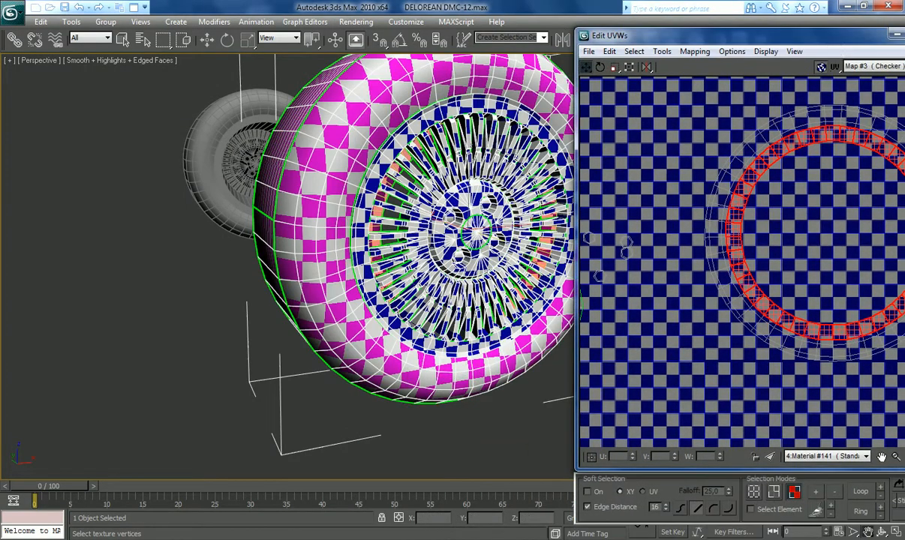
middle_click_drag(386, 182, 300, 150)
scroll(324, 251, "up", 4)
scroll(306, 187, "down", 4)
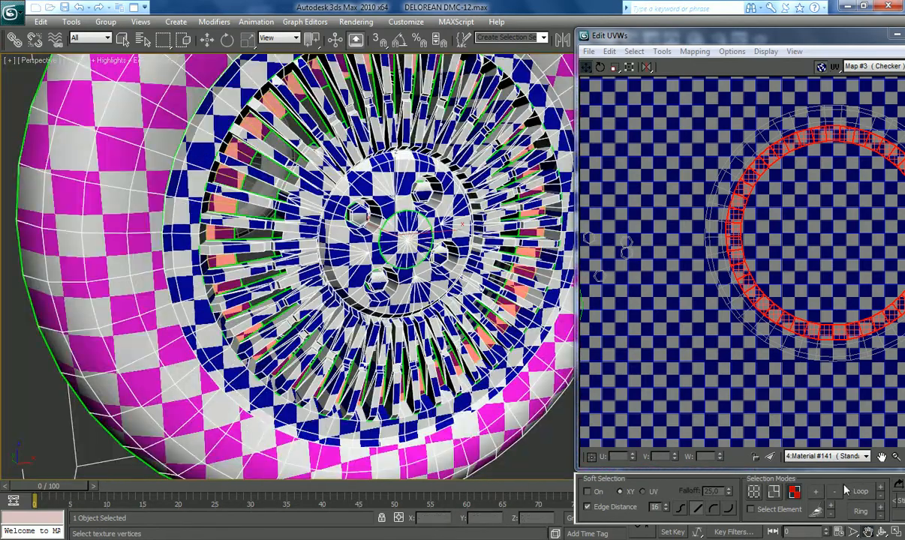
Step: Scale the rim's innermost UV face ring inward, and grow the selection outward to scale the neighbouring rings
left_click(820, 492)
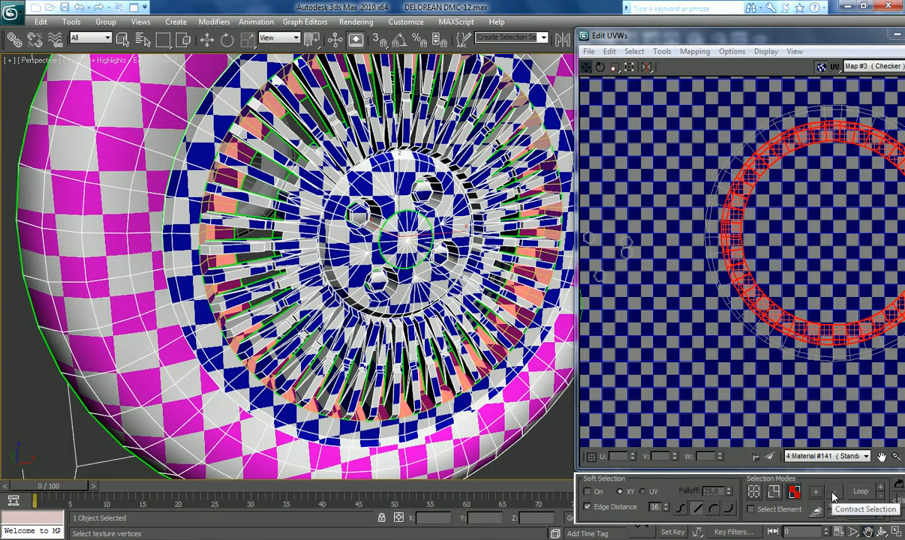
left_click(830, 492)
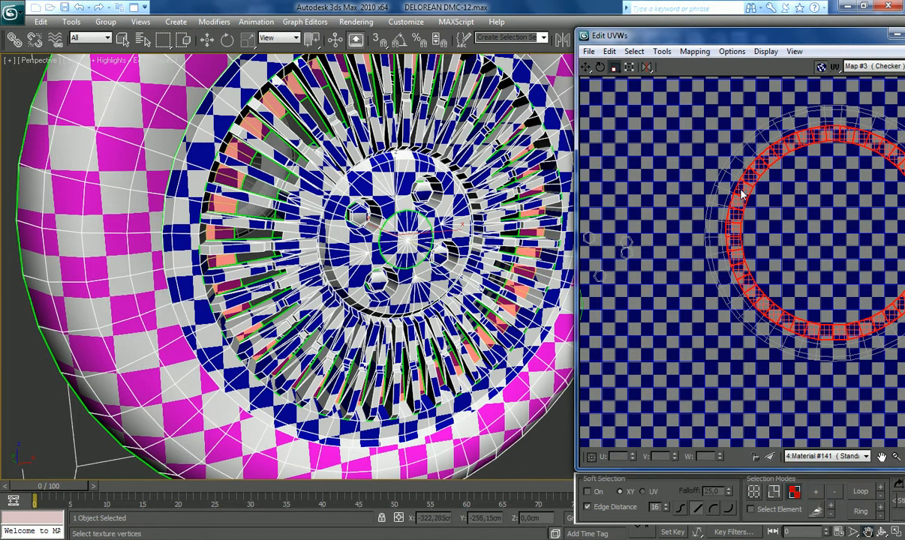
left_click_drag(740, 190, 741, 197)
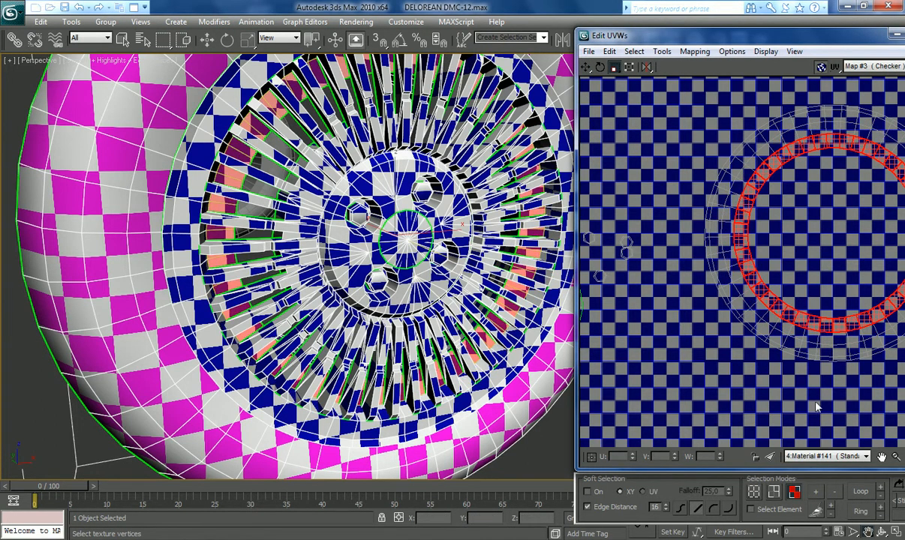
left_click(816, 492)
left_click_drag(726, 233, 722, 234)
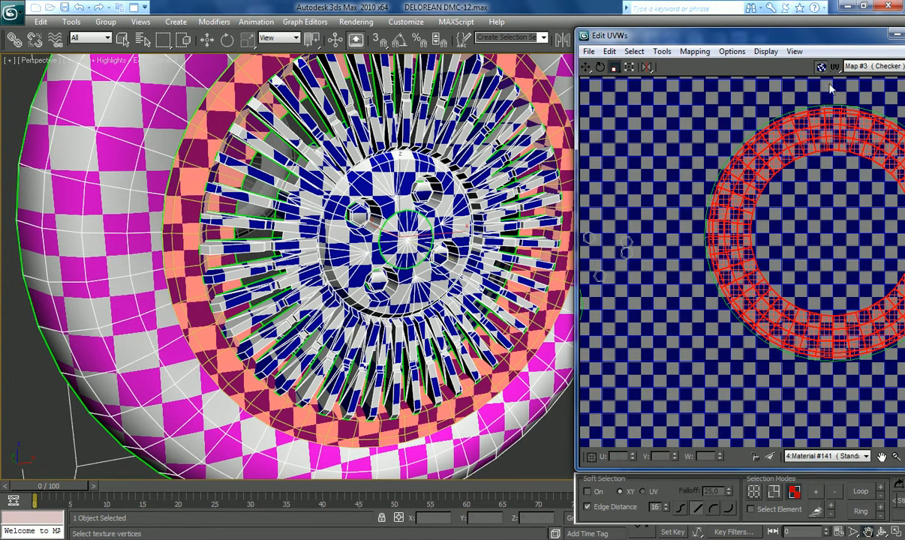
Step: Select the large hub UV cluster as a whole element in vertex mode and move it to the centre of the rim rings
double_click(862, 36)
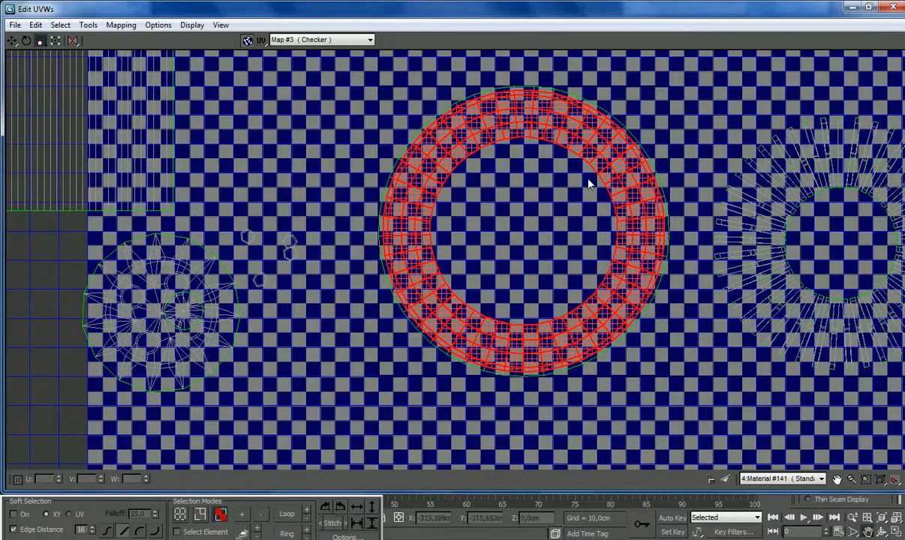
left_click(512, 220)
scroll(456, 154, "down", 4)
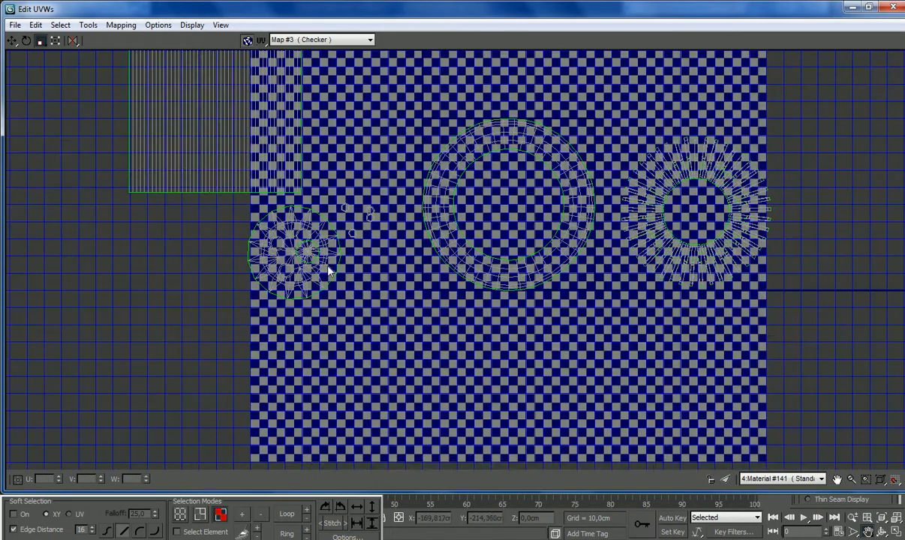
left_click(196, 534)
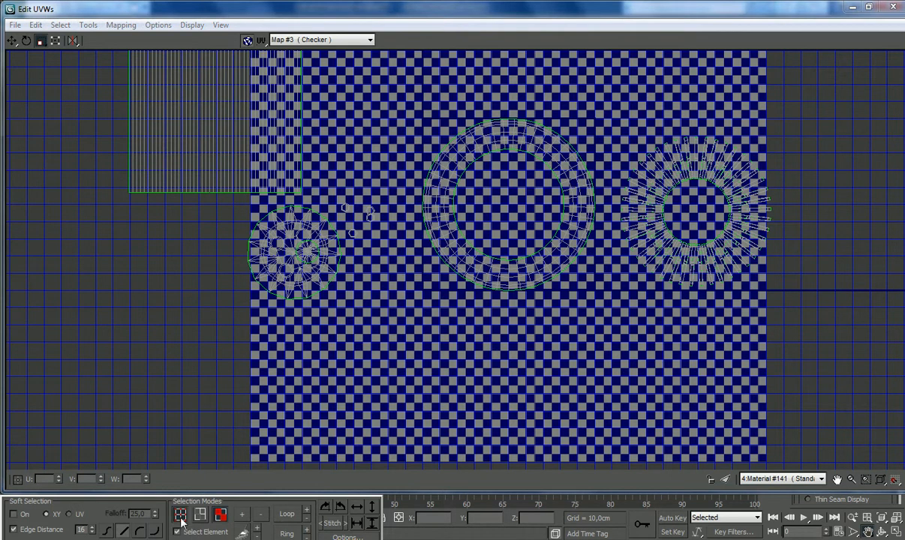
left_click(180, 514)
left_click(254, 278)
left_click_drag(281, 293, 295, 291)
key("ctrl+z")
left_click(11, 42)
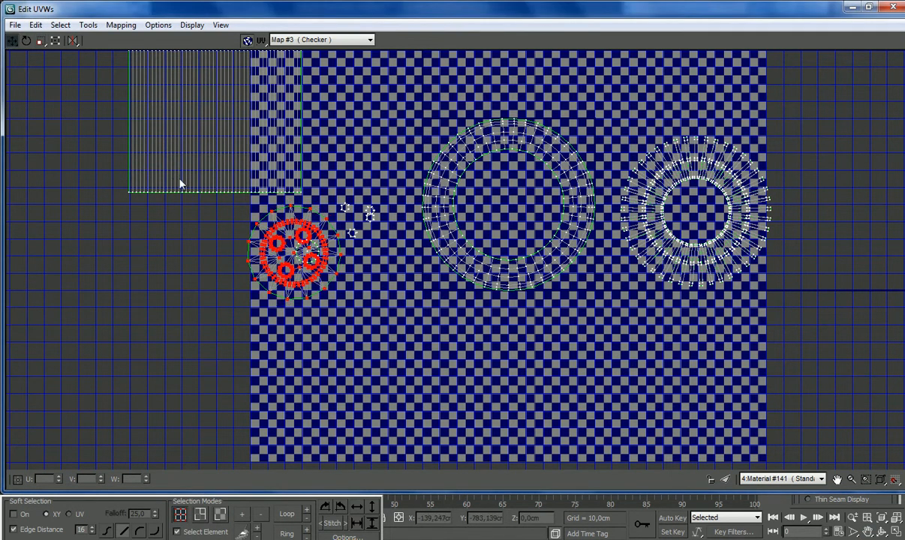
left_click_drag(306, 282, 520, 235)
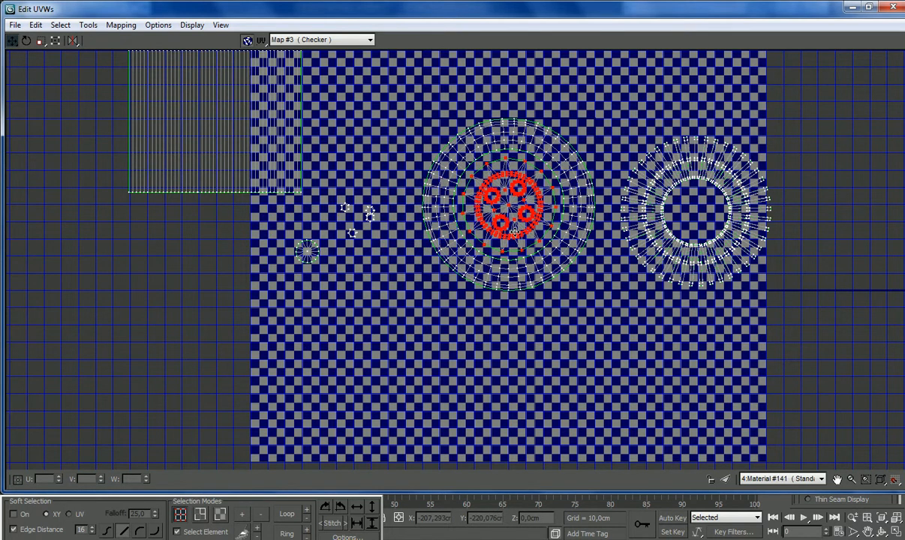
Step: Deselect the hub cluster and turn off whole-element selection
scroll(517, 236, "up", 5)
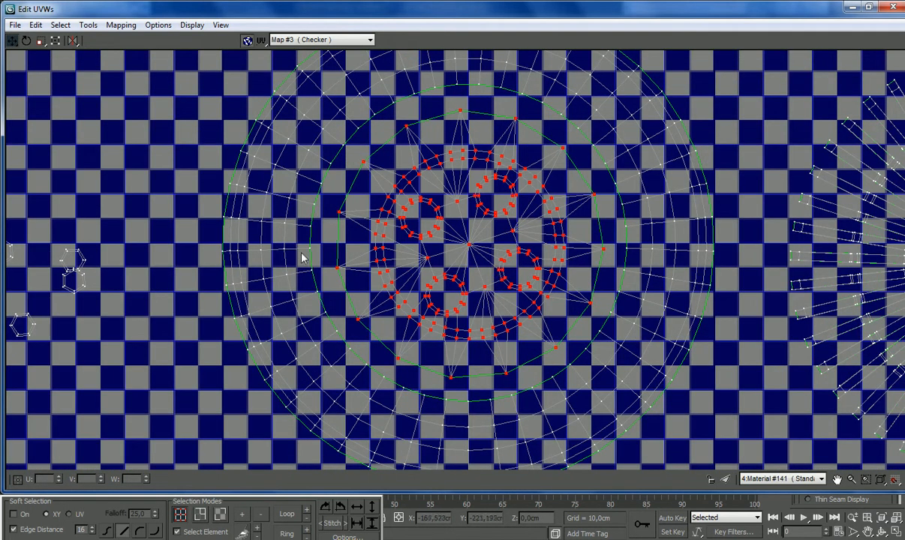
left_click(330, 252)
scroll(351, 259, "up", 3)
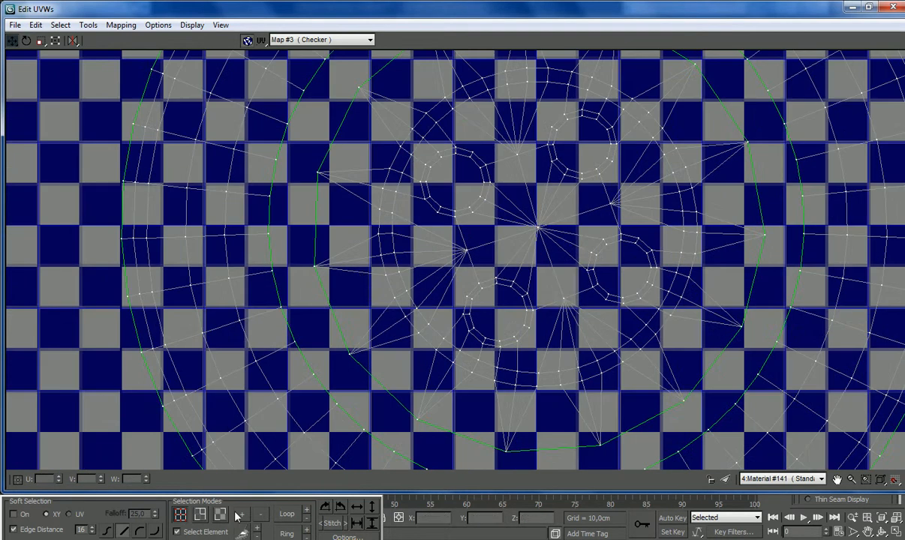
left_click(205, 532)
left_click_drag(316, 266, 329, 269)
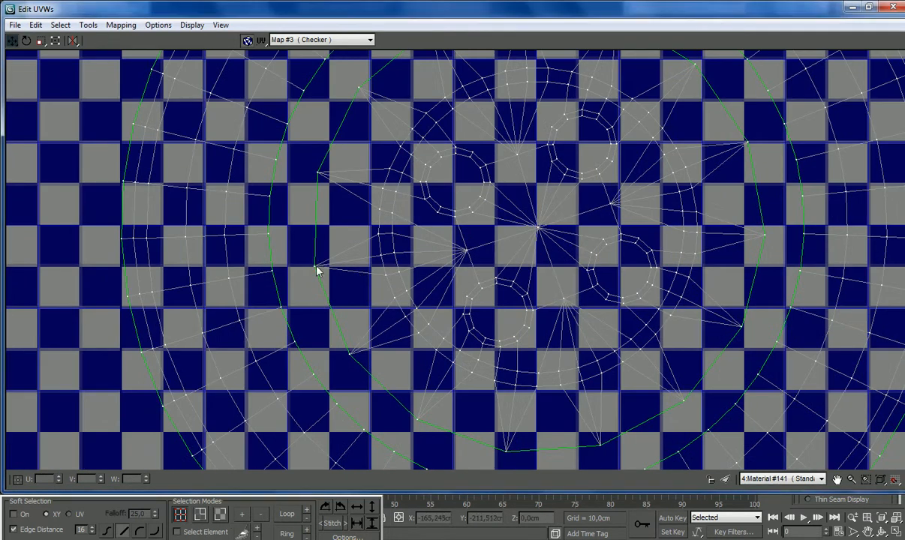
key("ctrl+z")
scroll(336, 268, "down", 3)
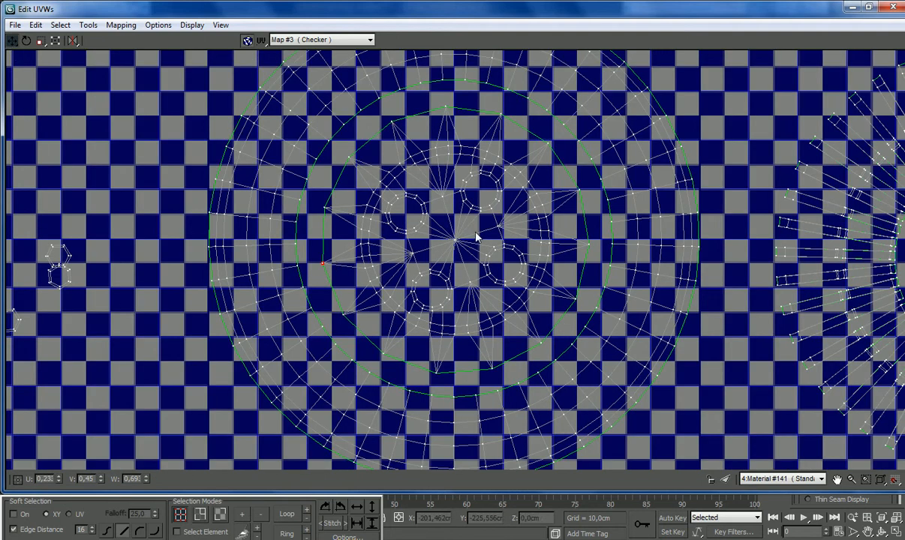
key("ctrl+z")
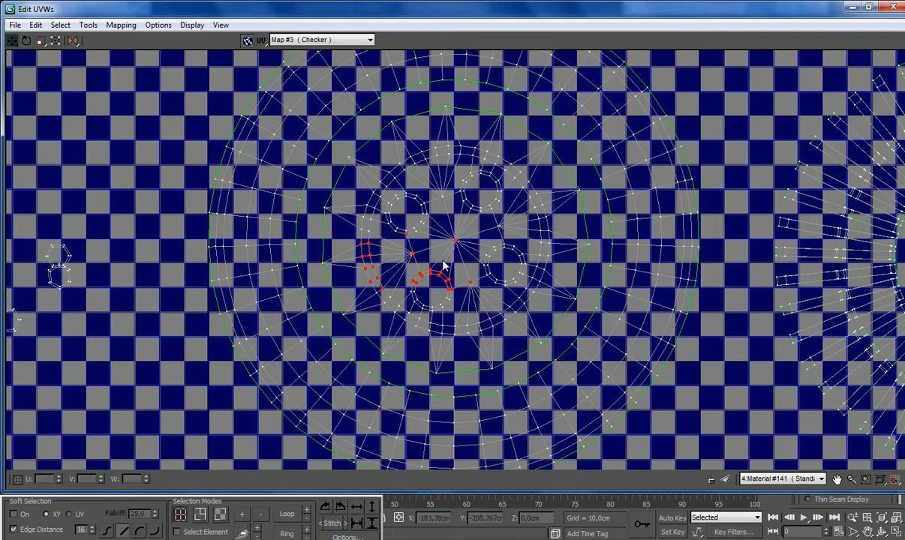
Step: Select all the hub cluster's inner vertices, including the four lug-hole rings and the circle around them
left_click_drag(356, 207, 435, 240, "ctrl")
left_click_drag(346, 174, 442, 235, "ctrl")
left_click_drag(382, 153, 466, 214, "ctrl")
left_click_drag(425, 144, 502, 148, "ctrl")
left_click_drag(465, 238, 530, 159, "ctrl")
mouse_move(479, 229)
left_mouse_down("ctrl")
mouse_move(556, 265)
mouse_move(470, 236)
left_mouse_up("ctrl")
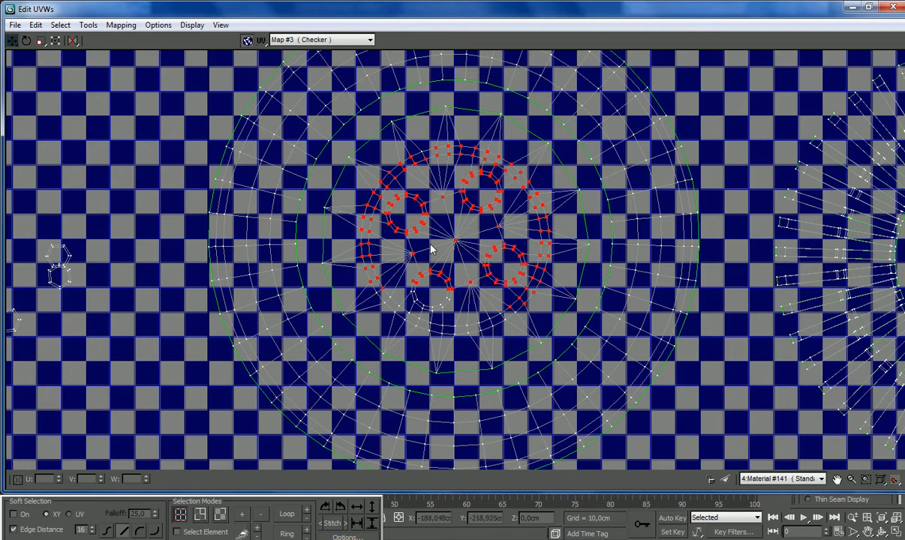
left_click_drag(502, 331, 379, 289, "ctrl")
left_click_drag(423, 319, 481, 328, "ctrl")
Step: Expand the hub vertex selection, scale it down toward the hub centre, and contract the selection to the lug holes
left_click(245, 514)
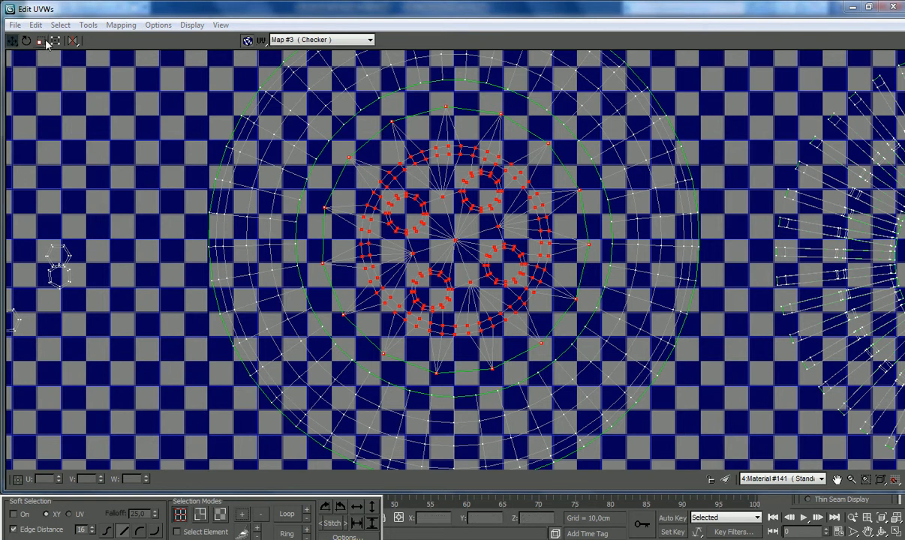
left_click(41, 41)
left_click_drag(455, 246, 441, 267)
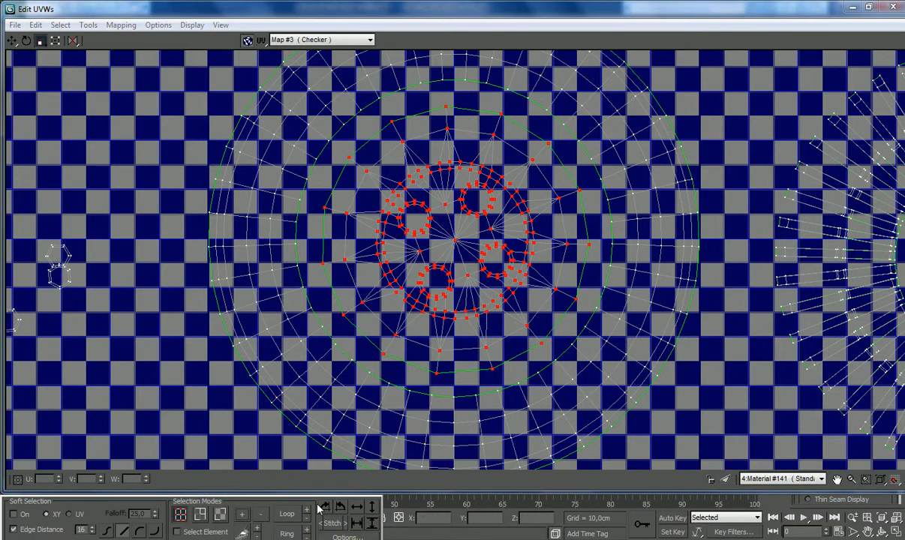
left_click(267, 518)
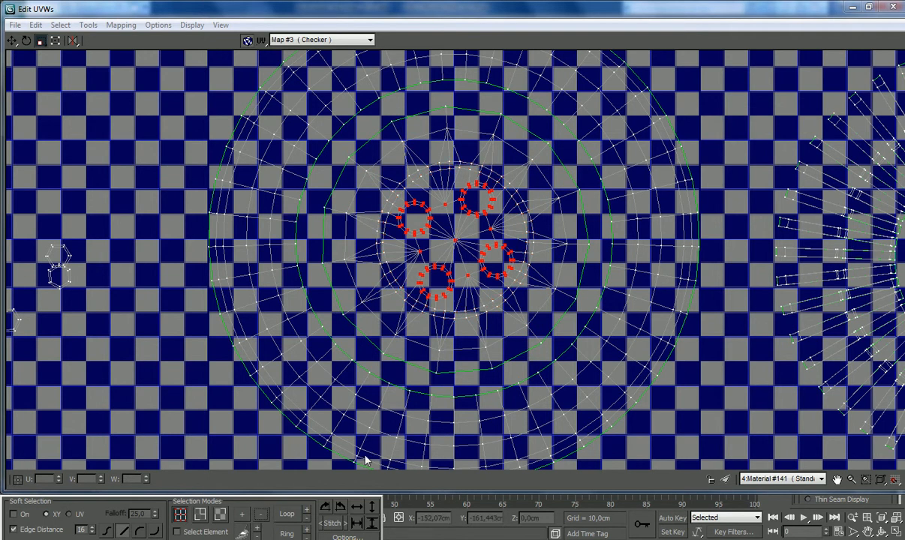
Step: Place the UV editor beside the wheel view and move the small round centre-cap UV cluster to the space below the rim rings
scroll(572, 283, "down", 5)
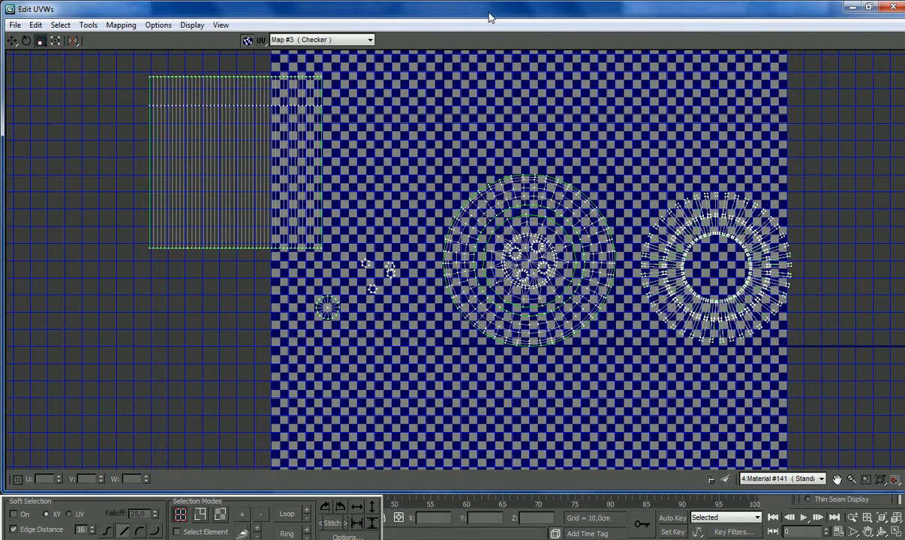
double_click(464, 9)
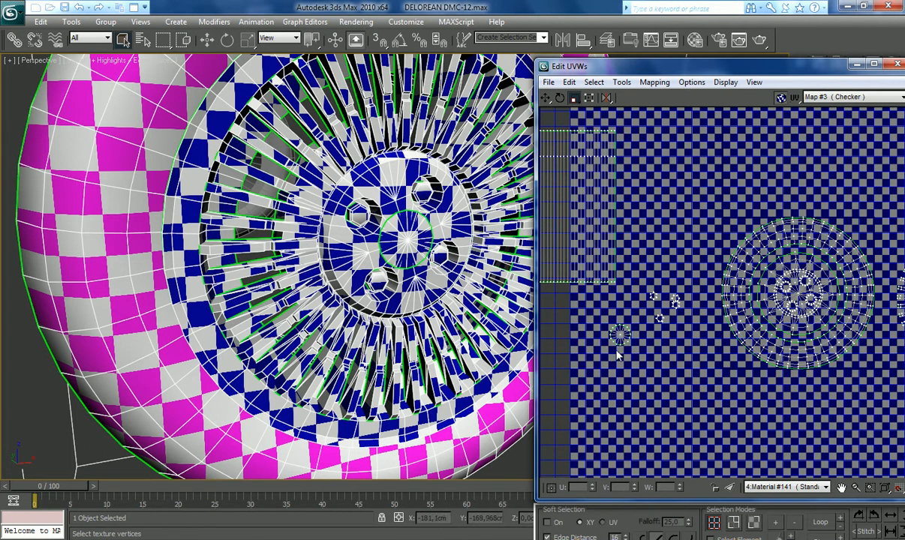
scroll(617, 349, "up", 3)
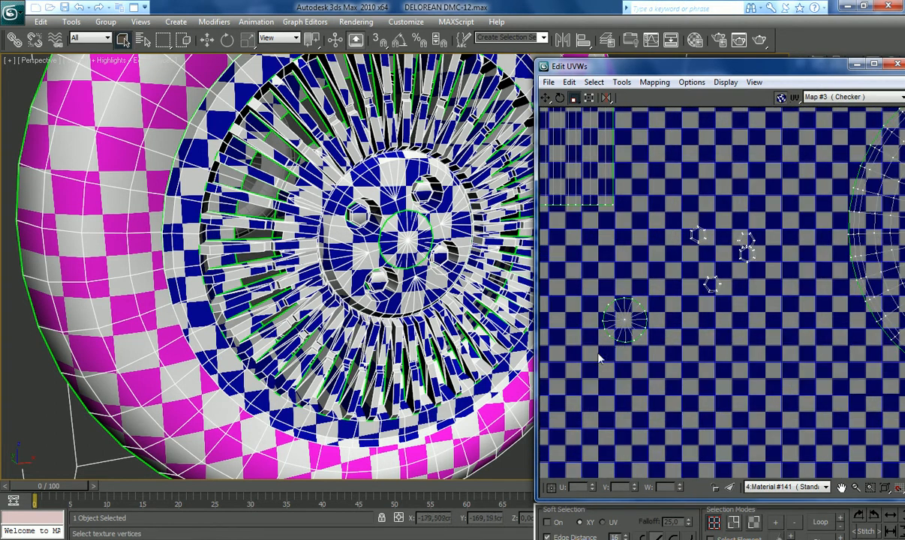
left_click_drag(672, 291, 672, 288)
scroll(590, 273, "down", 3)
left_click(545, 98)
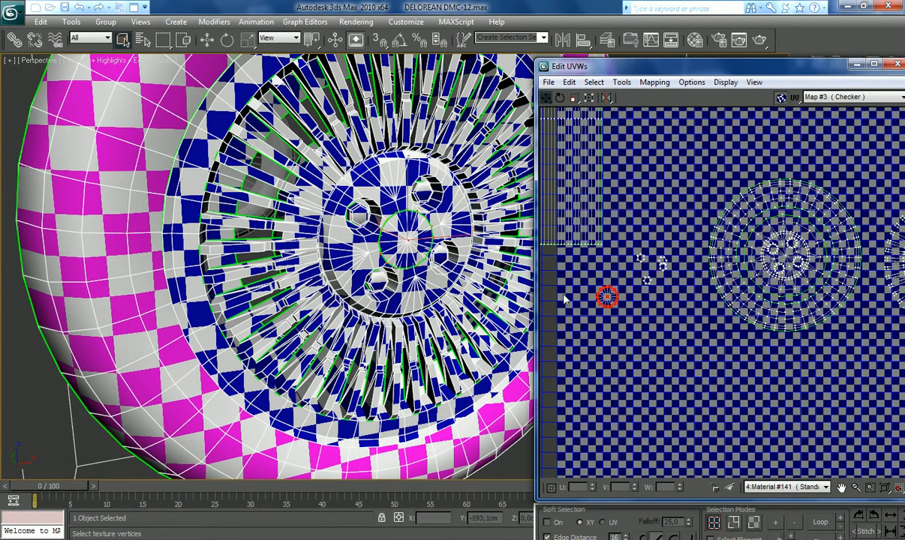
left_click_drag(613, 319, 699, 333)
Step: Scale up the round centre-cap UV cluster to suit the checker size and adjust its position at the rim cluster's lower-left corner
scroll(683, 323, "up", 3)
scroll(738, 335, "up", 3)
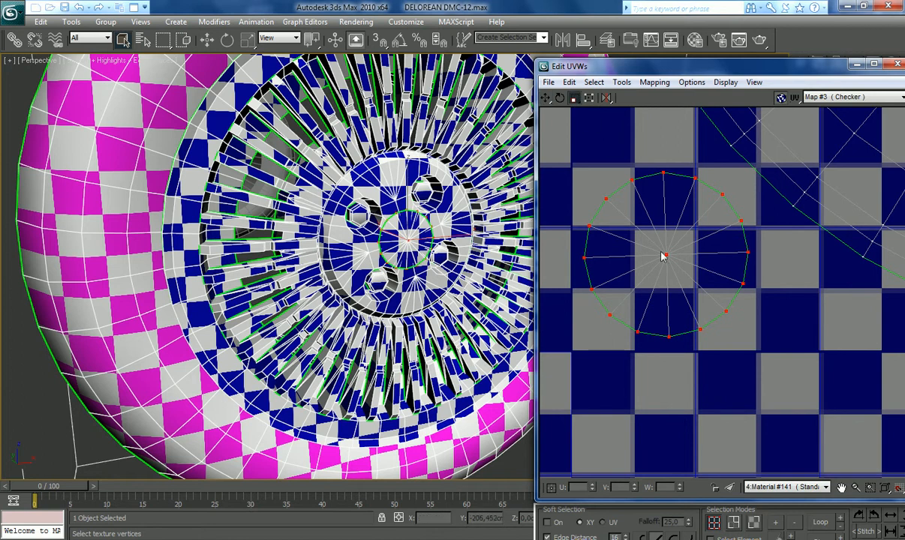
left_click_drag(673, 272, 655, 238)
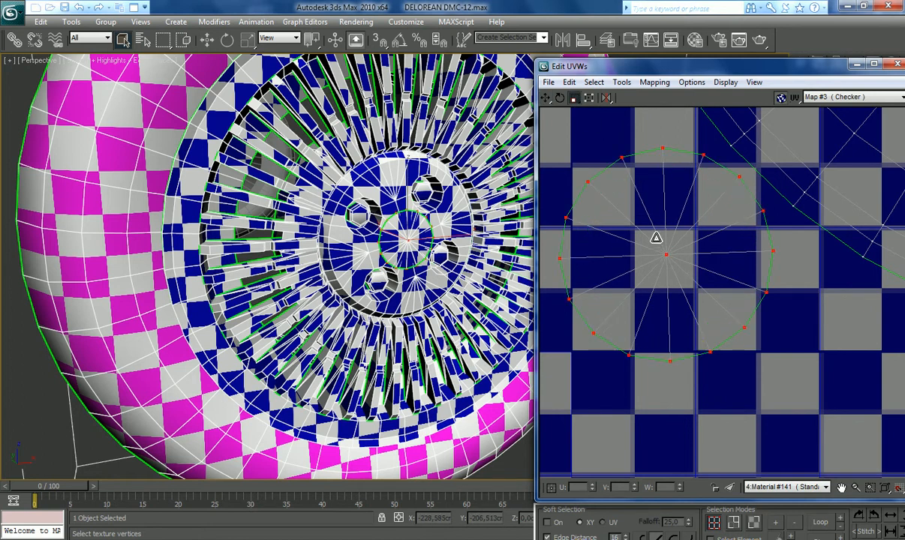
left_click(546, 98)
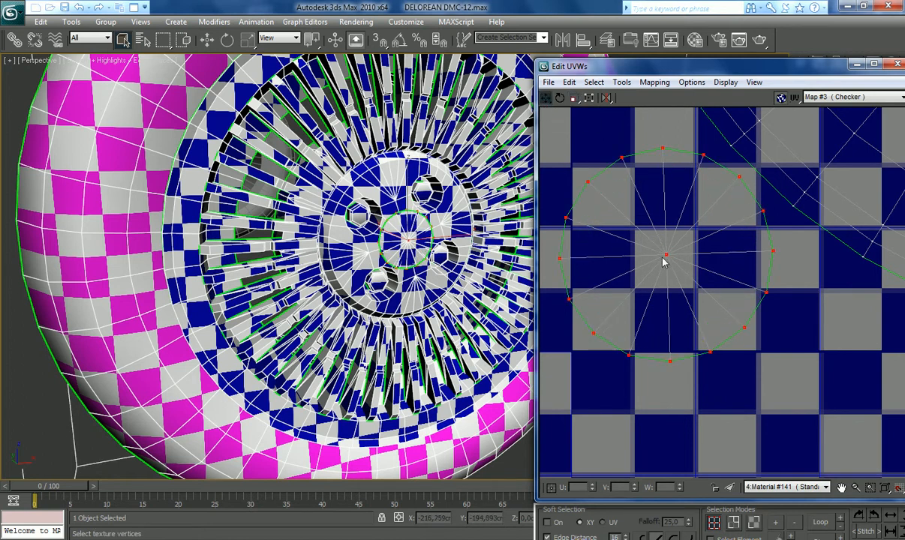
left_click_drag(665, 257, 679, 256)
left_click(574, 97)
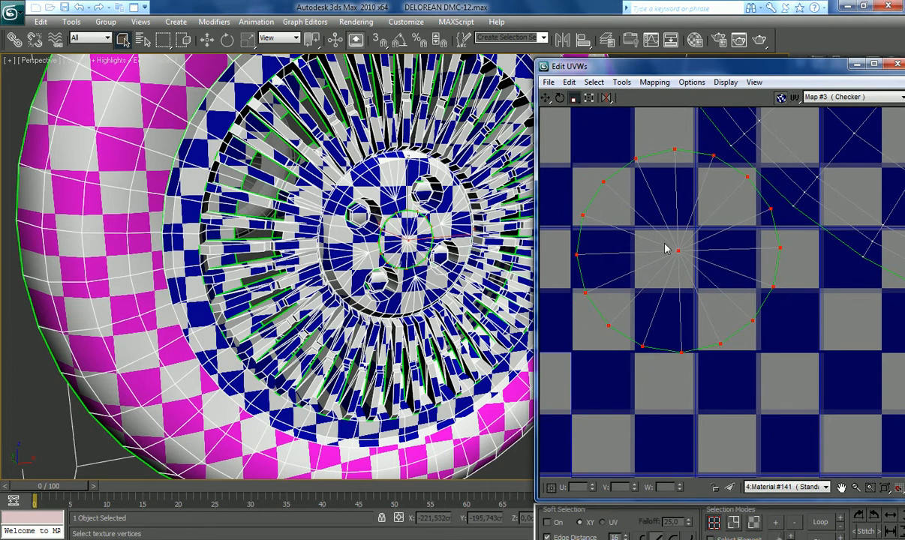
left_click(546, 98)
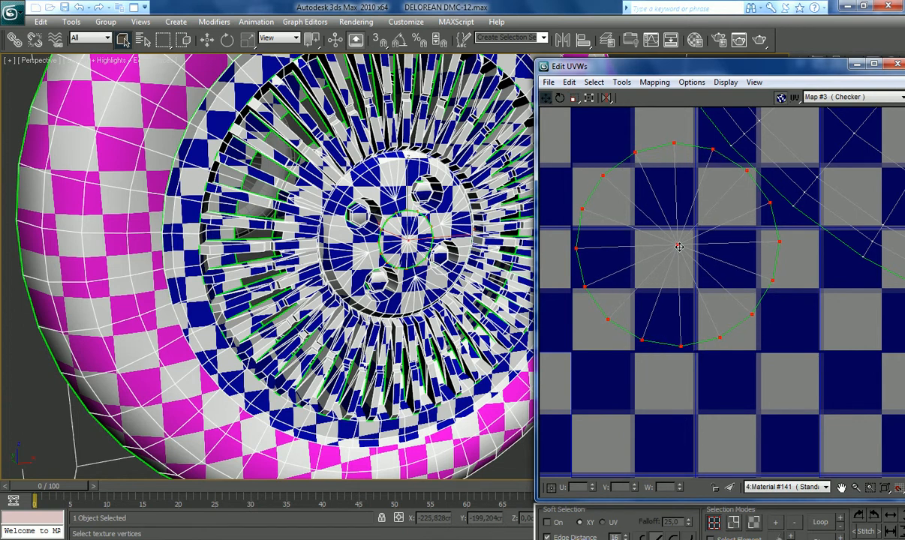
scroll(684, 203, "down", 6)
scroll(707, 334, "down", 3)
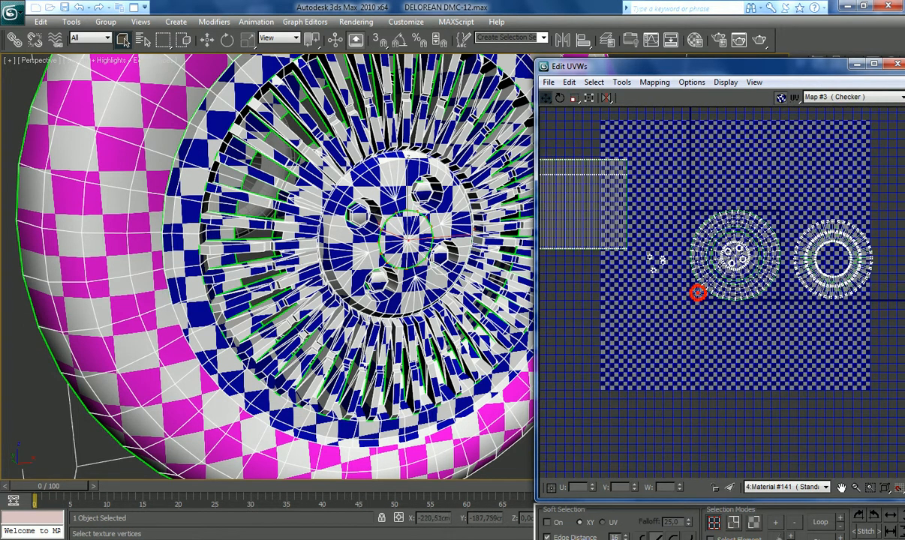
scroll(679, 255, "down", 1)
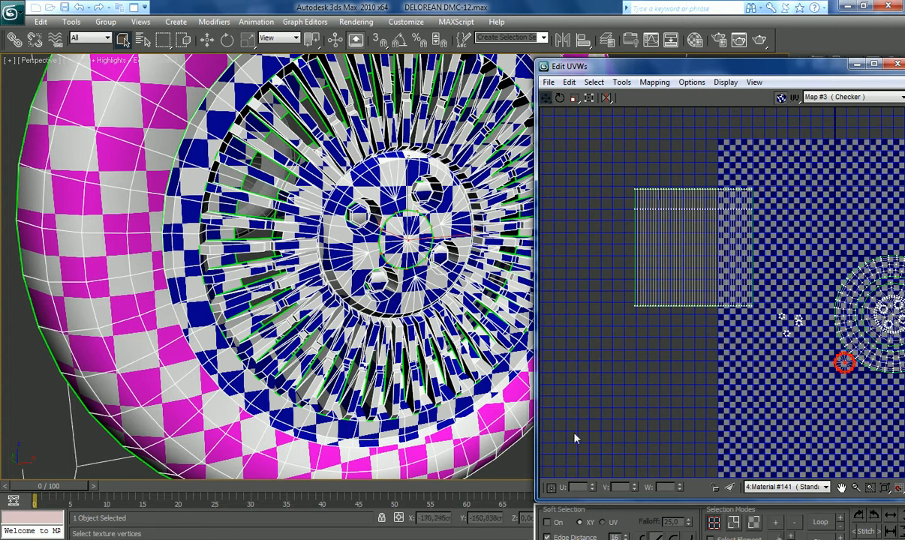
Step: Select the rectangular strip cluster's faces except the bottom row, move them up slightly, and deselect them
left_click(753, 523)
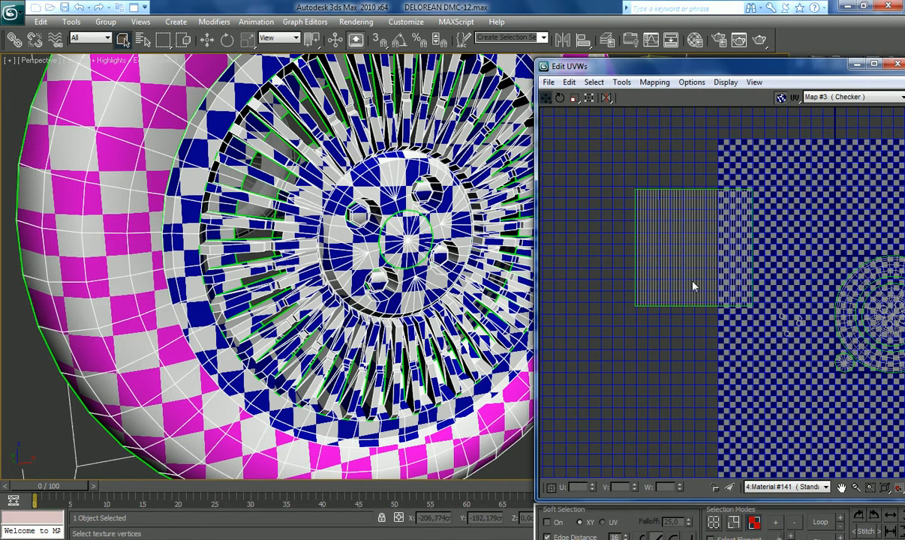
left_click(721, 240)
left_click_drag(721, 240, 721, 236)
left_click_drag(602, 134, 789, 237)
left_click_drag(727, 241, 725, 230)
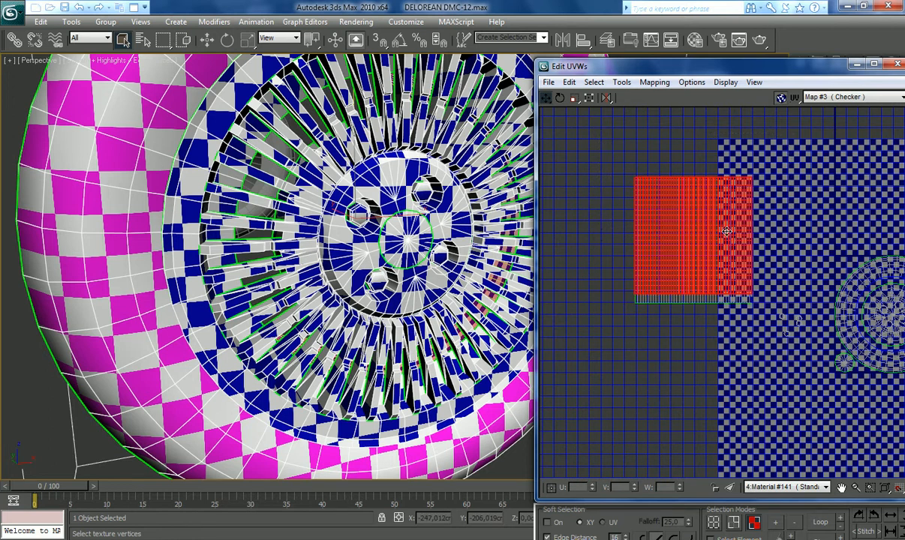
left_click(647, 361)
scroll(628, 328, "down", 2)
scroll(629, 334, "down", 1)
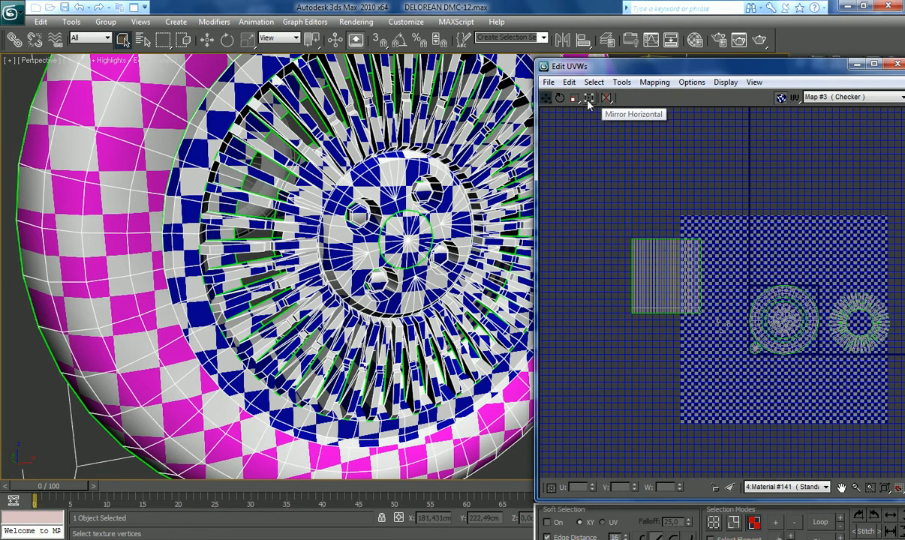
Step: Select all vertices of the rectangular strip cluster in freeform mode and move it toward the rim cluster
left_click(588, 99)
left_click(714, 525)
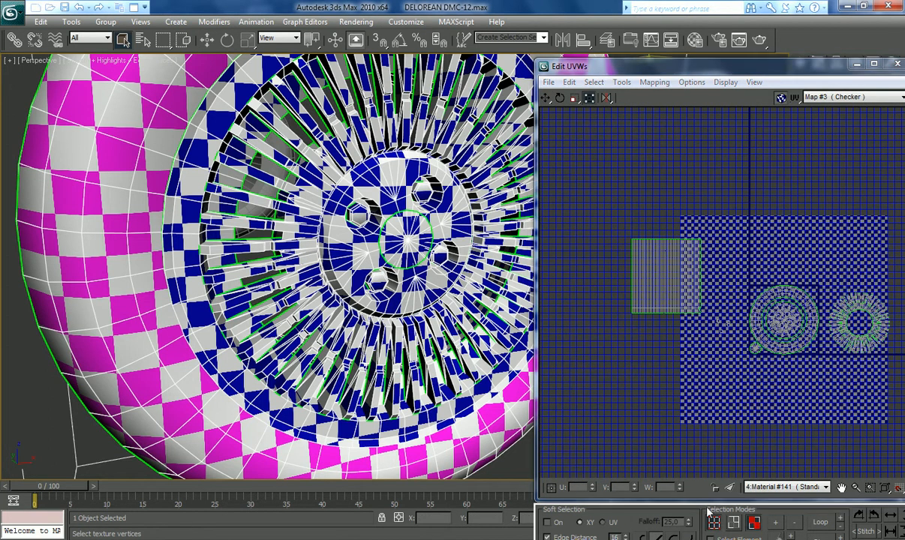
left_click_drag(710, 327, 624, 206)
left_click_drag(680, 295, 797, 342)
Step: Scale the strip cluster down to a small flat band that fits at the rim cluster's upper-left corner
scroll(793, 311, "up", 5)
scroll(793, 310, "down", 2)
scroll(703, 244, "up", 6)
scroll(697, 249, "down", 6)
left_click_drag(835, 373, 724, 222)
scroll(721, 225, "up", 2)
scroll(721, 225, "up", 4)
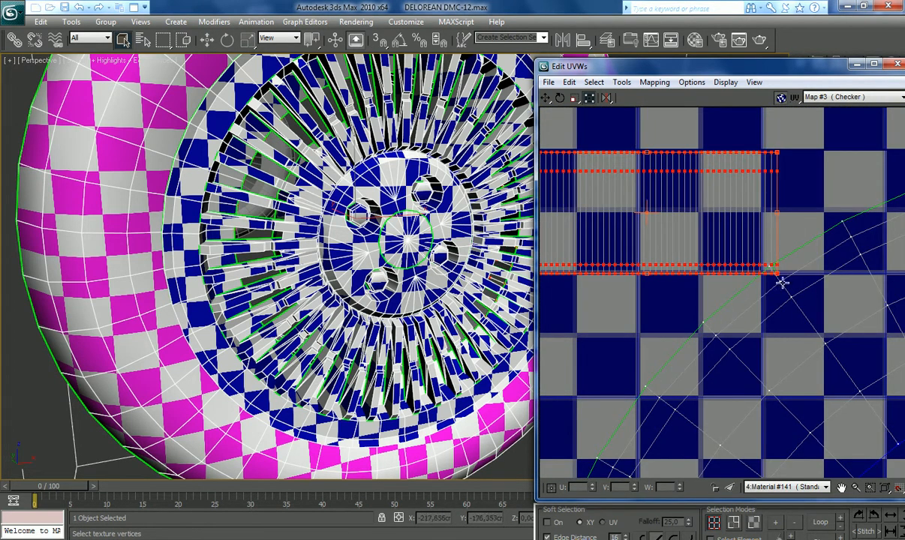
left_click_drag(776, 271, 800, 241)
scroll(661, 252, "down", 3)
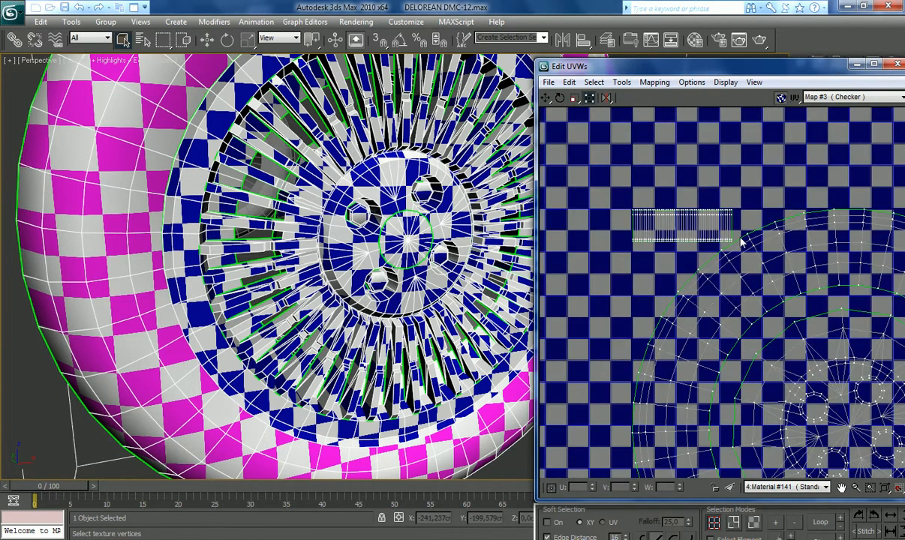
Step: Move the stray vertex at the strip cluster's lower-right corner up toward its neighbouring vertex
scroll(679, 259, "up", 8)
scroll(679, 303, "up", 3)
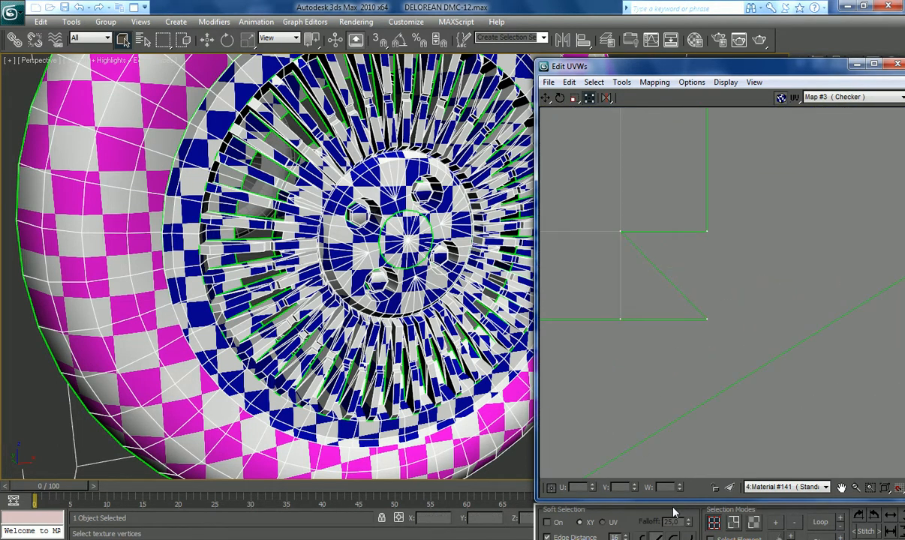
left_click_drag(719, 316, 712, 237)
scroll(712, 238, "down", 6)
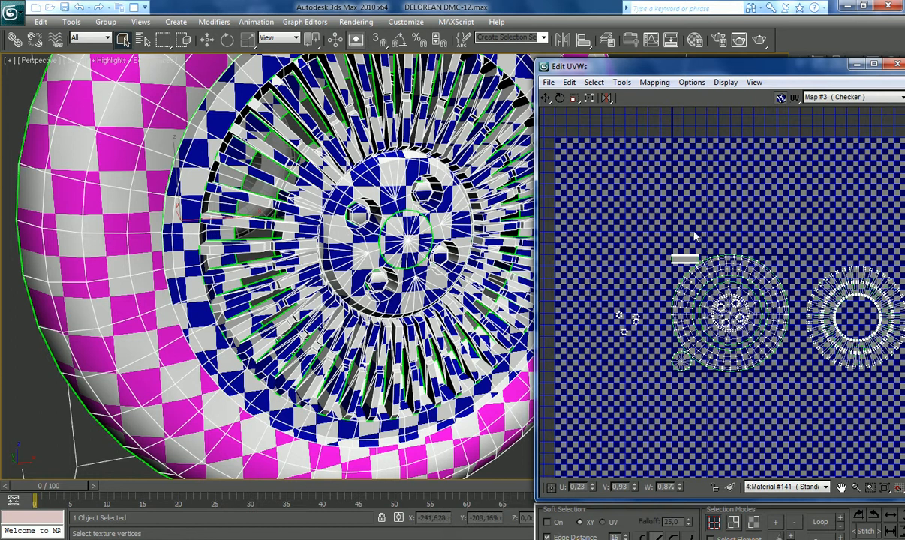
Step: Separate the overlapping hexagonal lug-nut UV clusters and gather the lowest one closer to the group
scroll(728, 313, "up", 5)
scroll(733, 281, "down", 6)
scroll(659, 300, "up", 6)
scroll(708, 319, "up", 2)
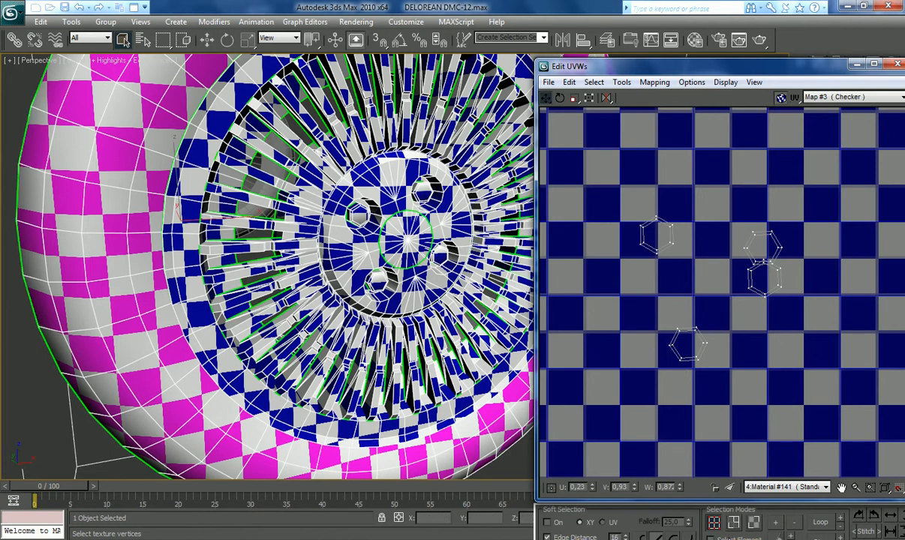
left_click_drag(764, 296, 707, 297)
left_click(734, 310)
left_click_drag(697, 360, 750, 316)
left_click(791, 310)
scroll(750, 322, "up", 2)
Step: Select each lug-nut cluster's cap faces in turn, grow the selection to the surrounding ring, and split it off
left_click(755, 522)
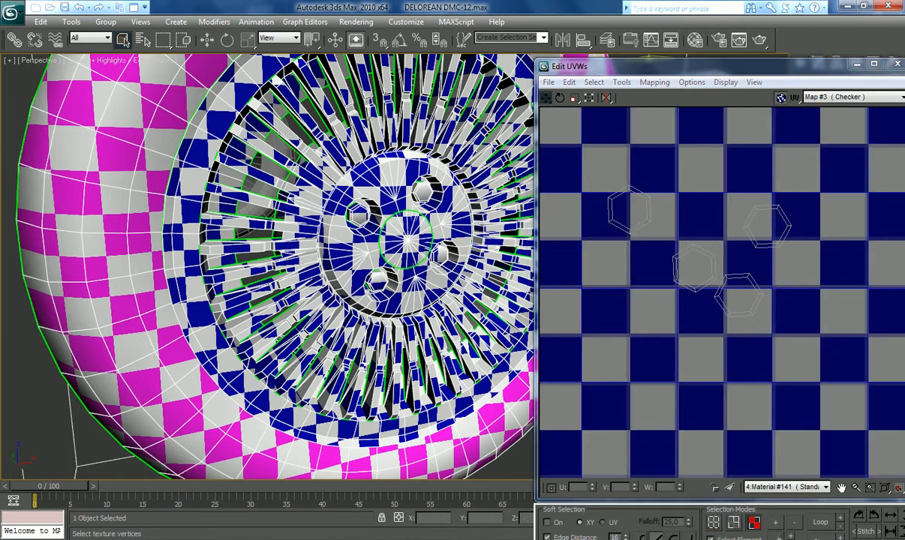
left_click(728, 281)
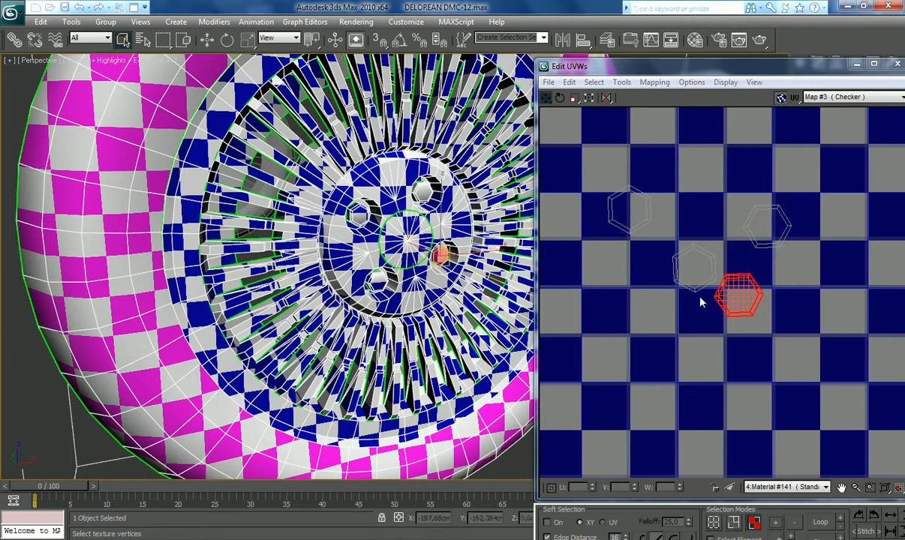
left_click(546, 98)
left_click_drag(744, 293, 693, 264)
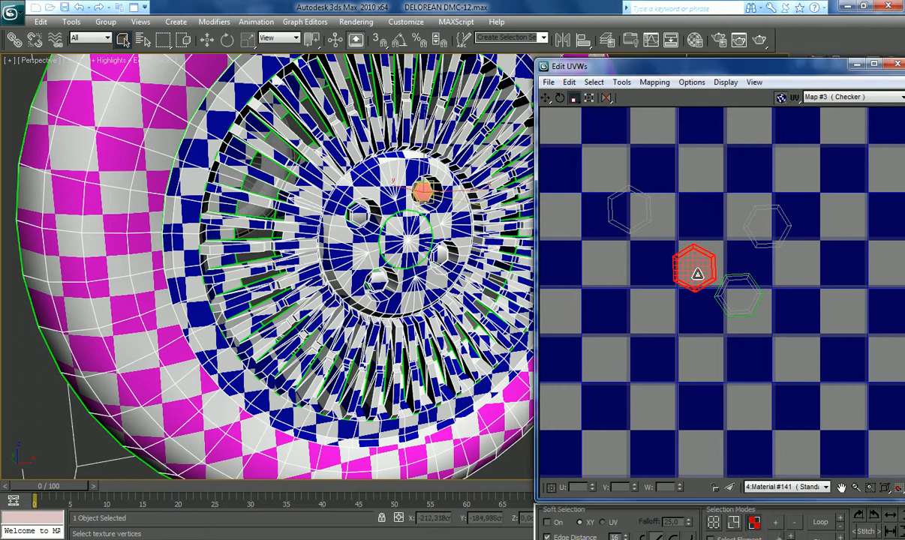
left_click(619, 211)
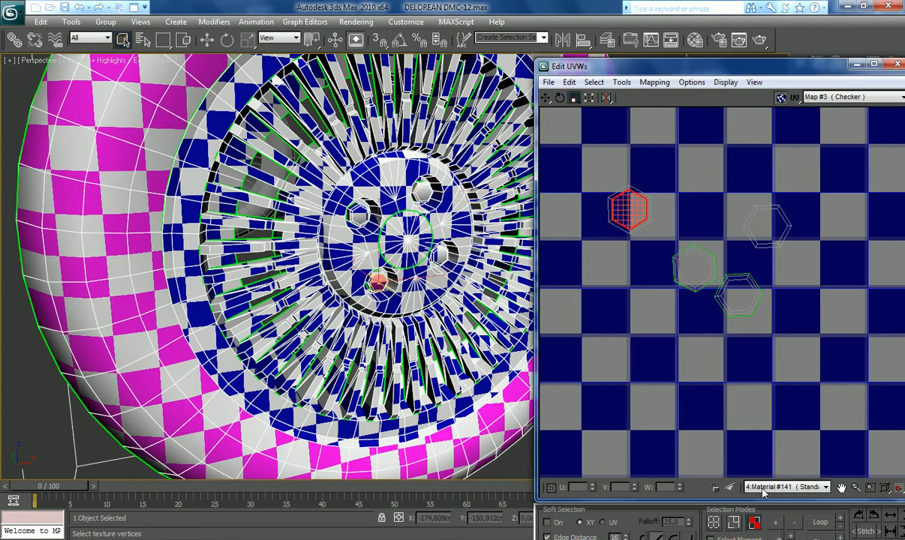
left_click_drag(623, 204, 761, 221)
left_click(774, 523)
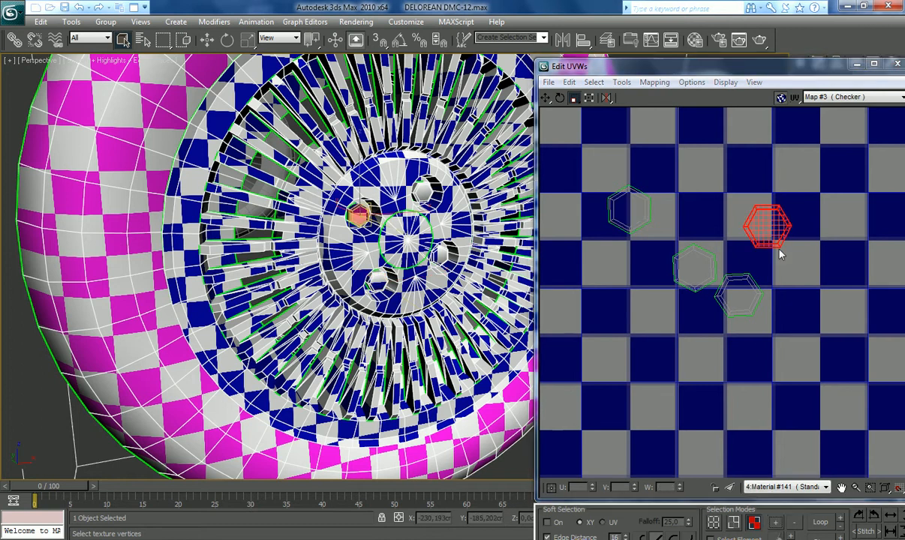
left_click(654, 226)
Step: Select all four lug-nut clusters and move them to the rim cluster's lower-right side
scroll(780, 311, "down", 8)
scroll(736, 316, "up", 5)
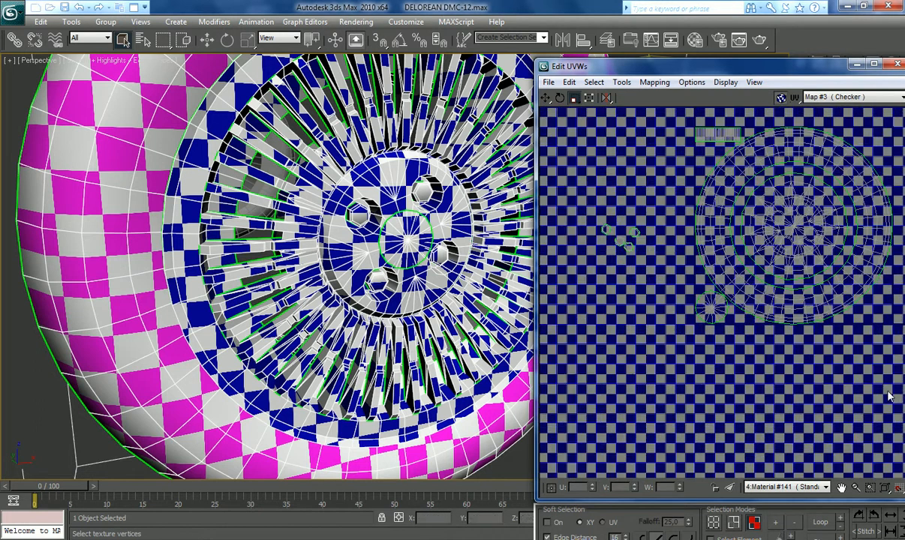
left_click(545, 98)
left_click_drag(643, 271, 637, 270)
left_click_drag(608, 239, 900, 321)
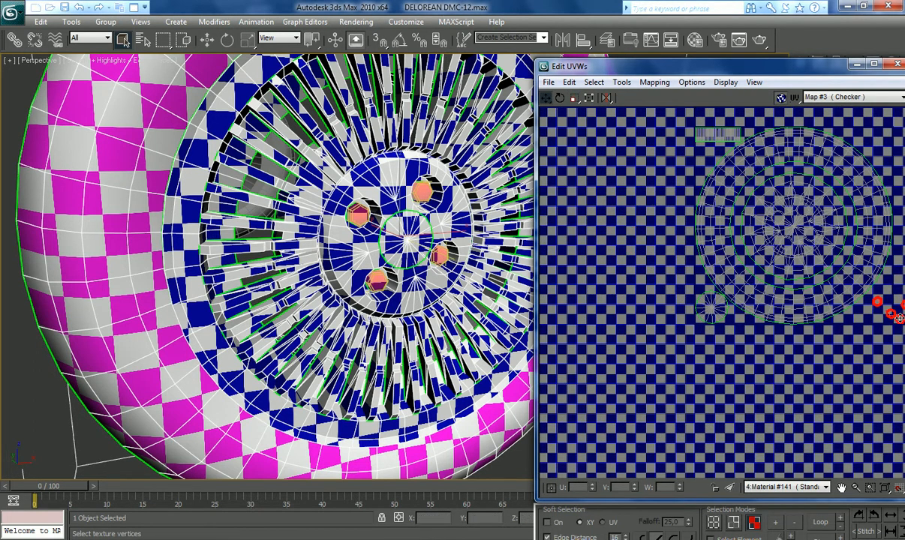
scroll(848, 283, "down", 3)
scroll(852, 274, "up", 10)
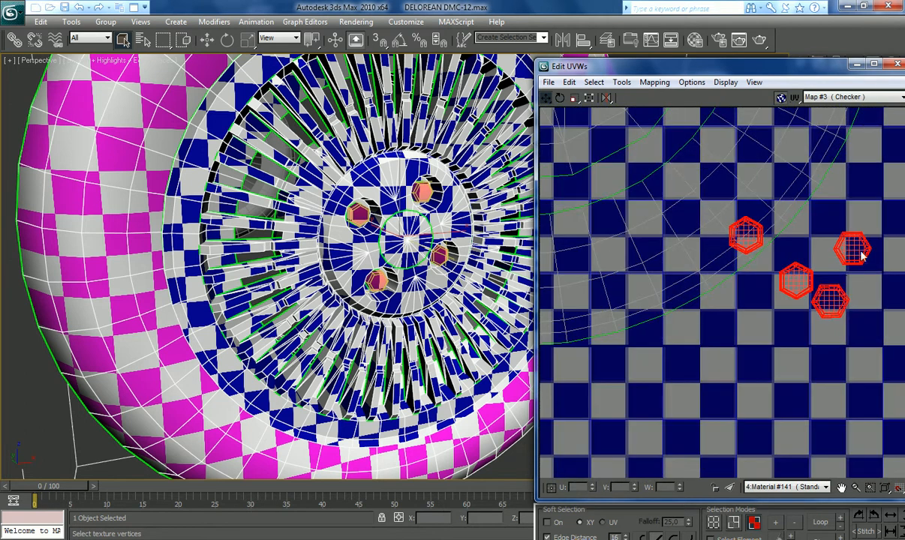
Step: Scale up the four lug-nut clusters together and shift them closer to the rim cluster's outer edge
left_click_drag(832, 303, 823, 268)
left_click(546, 98)
left_click_drag(875, 235, 842, 204)
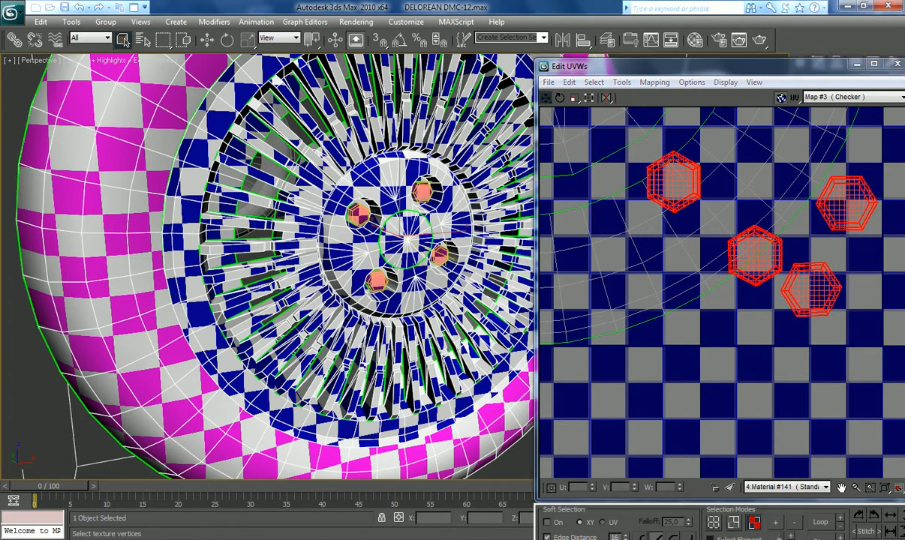
Step: Deselect the lug-nut clusters one by one, placing each in the free space at the rim cluster's lower-right corner
left_click(843, 225, "alt")
left_click_drag(818, 297, 849, 310)
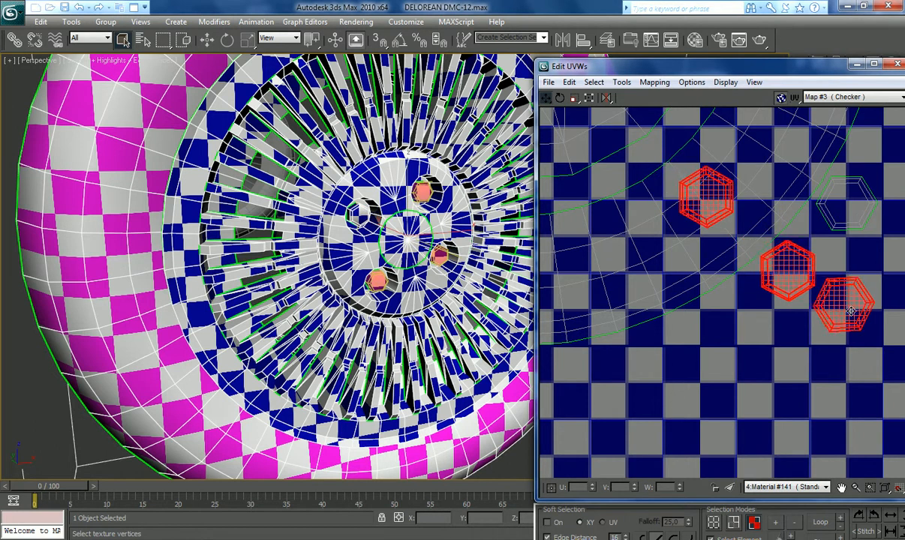
left_click(843, 307, "alt")
left_click_drag(793, 269, 824, 255)
left_click(807, 246, "alt")
left_click_drag(736, 185, 765, 303)
scroll(713, 278, "down", 10)
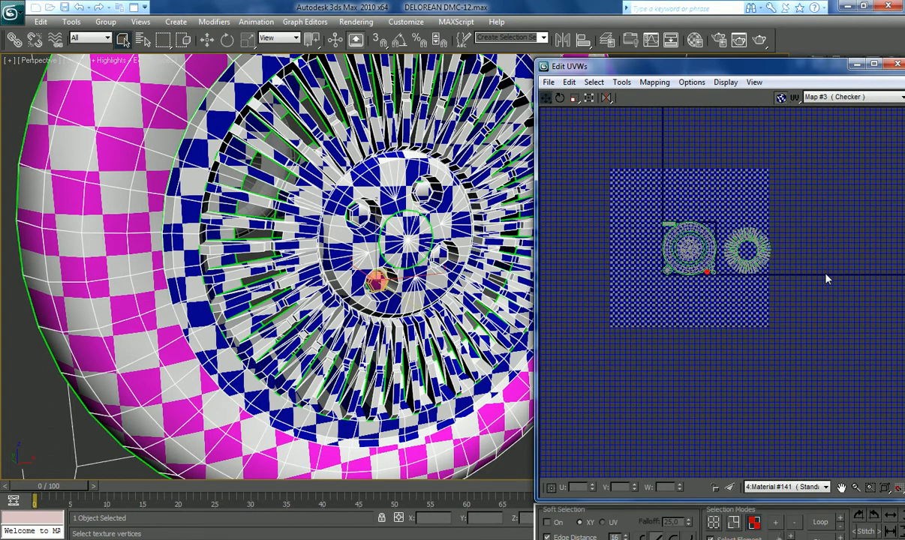
Step: Move the horizontal spoke at the right side of the spoke ring out into the empty area beside the checker tile
scroll(754, 271, "up", 10)
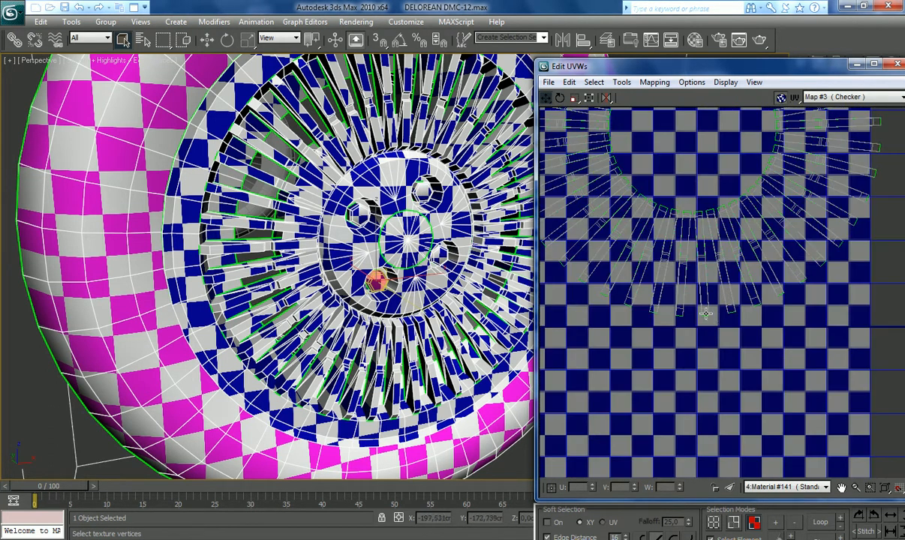
scroll(714, 316, "down", 4)
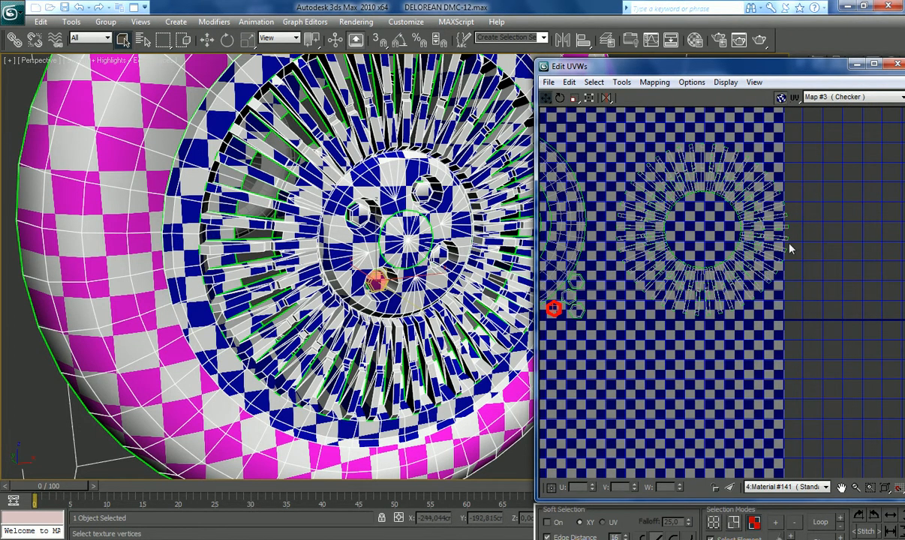
scroll(784, 253, "up", 5)
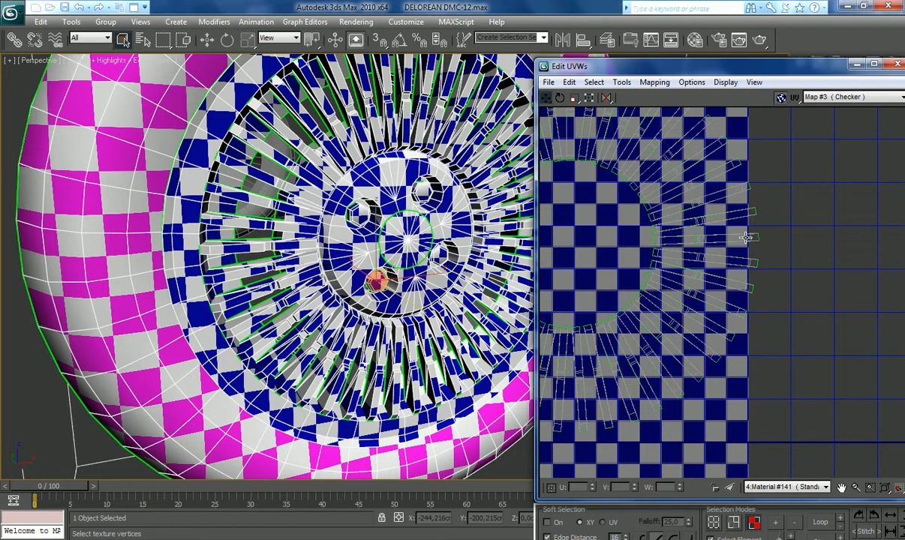
left_click_drag(748, 237, 869, 237)
scroll(815, 255, "down", 5)
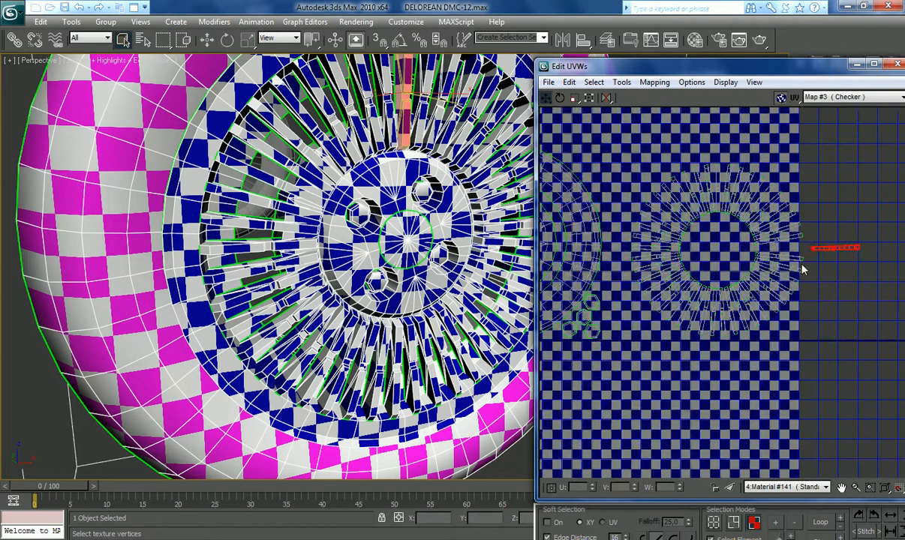
Step: Select the short lengthwise edges at both ends of the separated spoke cluster and break them
left_click(873, 64)
scroll(582, 218, "up", 6)
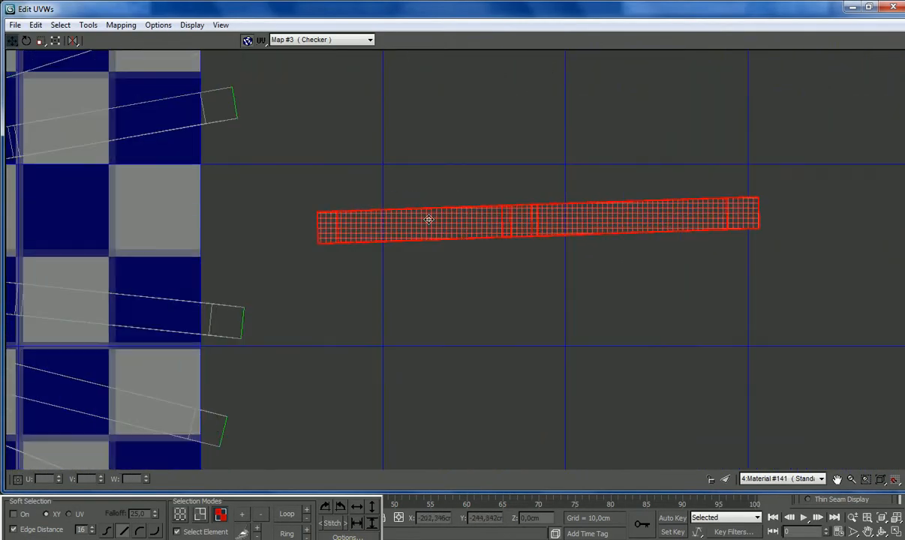
left_click(200, 514)
left_click(180, 532)
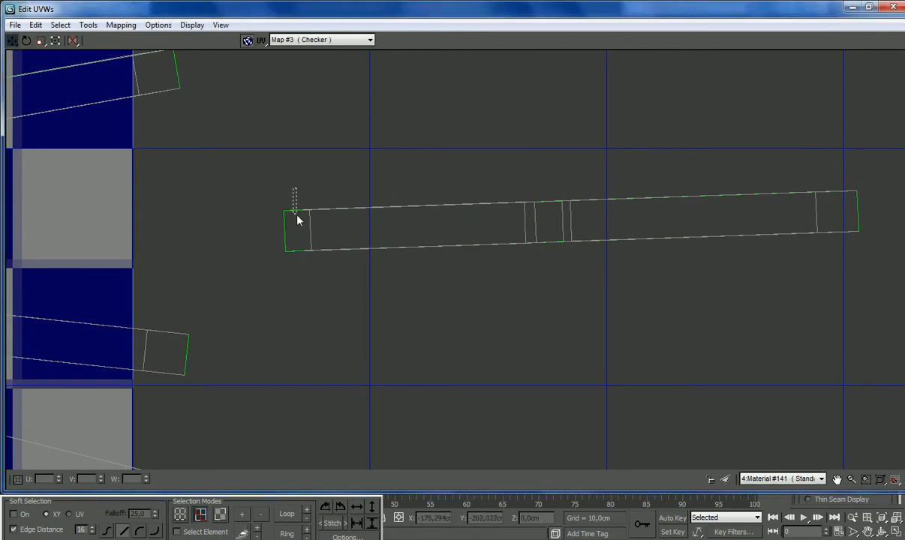
left_click(293, 248, "ctrl")
left_click_drag(849, 249, 849, 249, "ctrl")
key("ctrl+z")
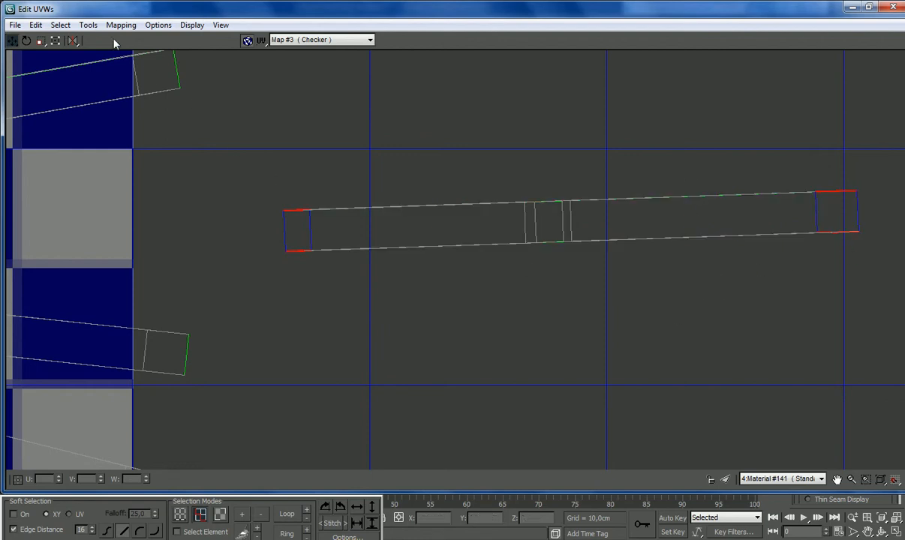
left_click(88, 25)
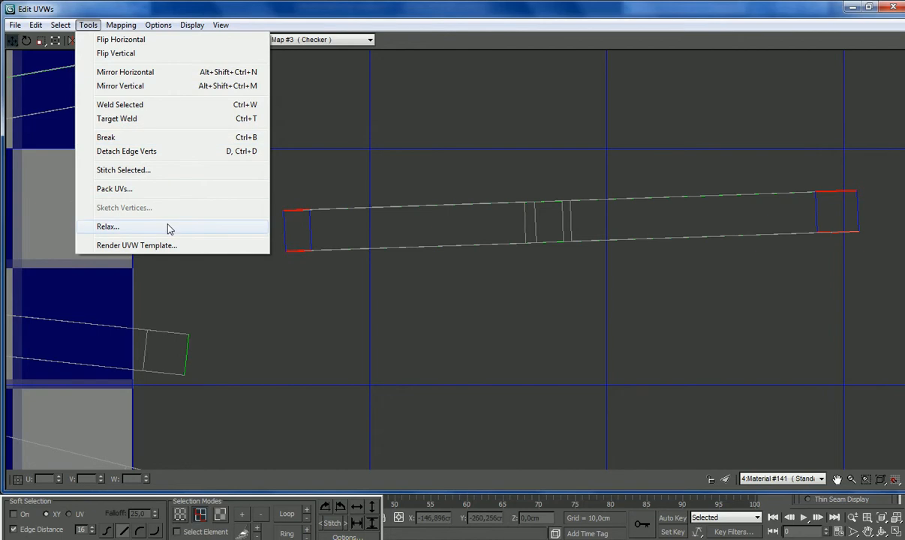
left_click(172, 137)
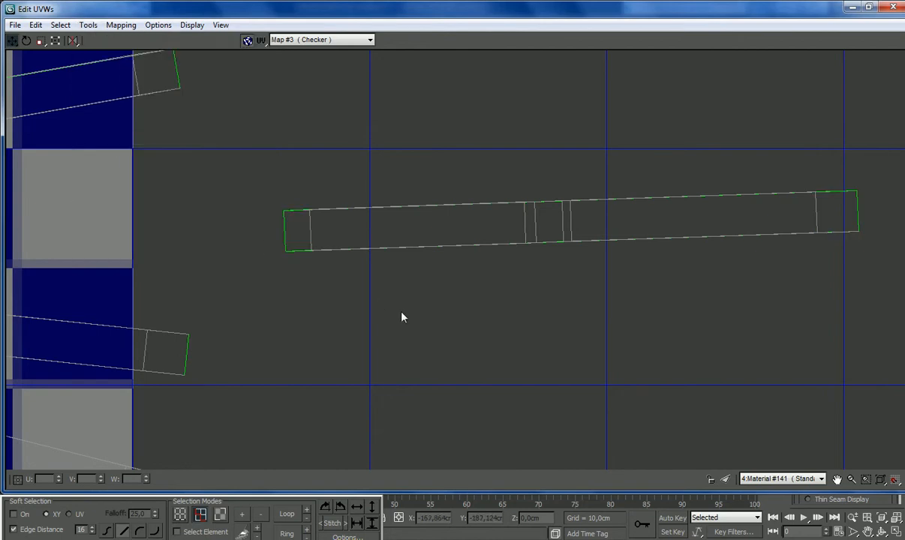
Step: Select all vertices of the separated spoke cluster and relax it by face angles with 100 iterations and an amount of 0,1
left_click(219, 514)
left_click(263, 166)
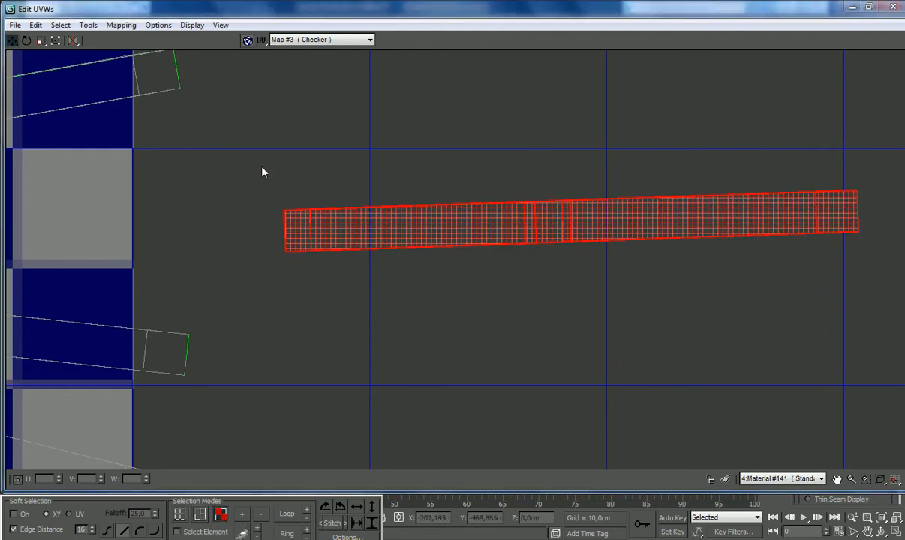
left_click(180, 517)
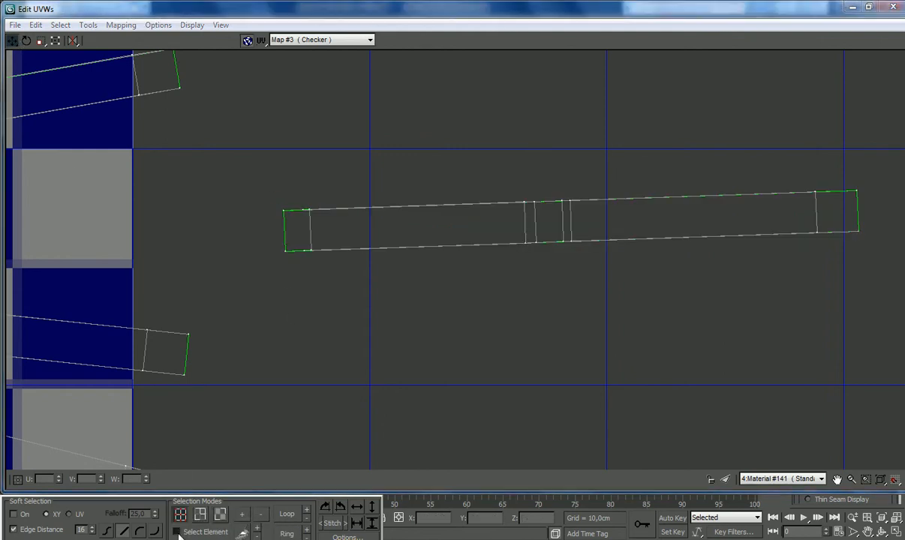
scroll(335, 343, "down", 3)
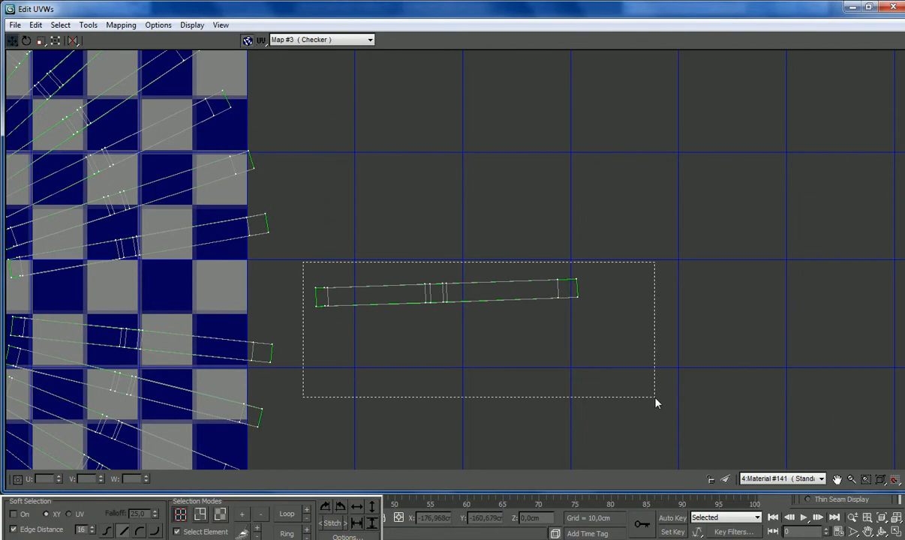
left_click(89, 25)
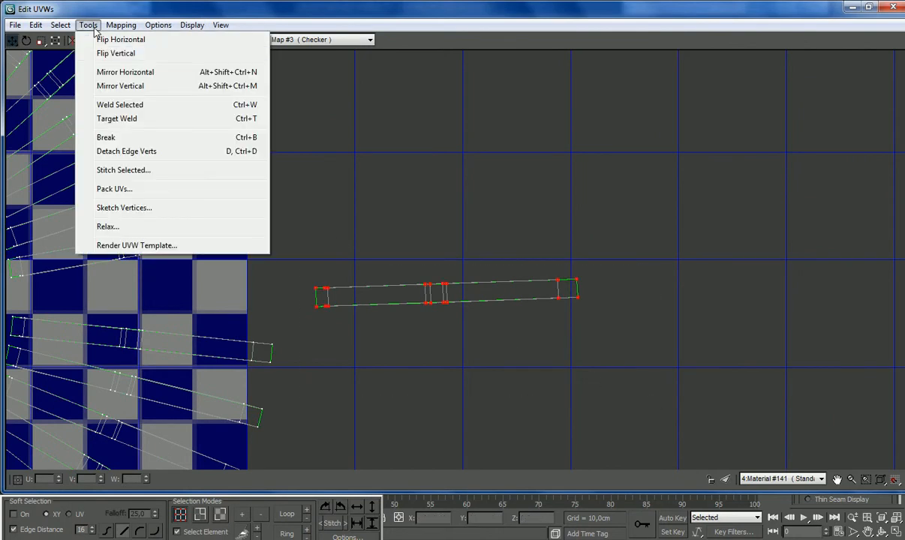
left_click(109, 226)
left_click(101, 60)
left_click(98, 72)
left_click(141, 103)
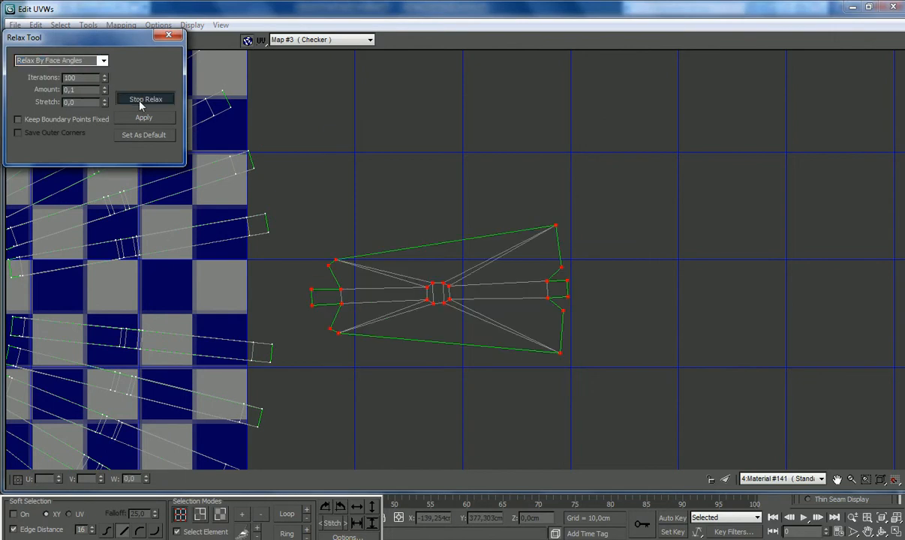
left_click(630, 361)
scroll(422, 306, "up", 3)
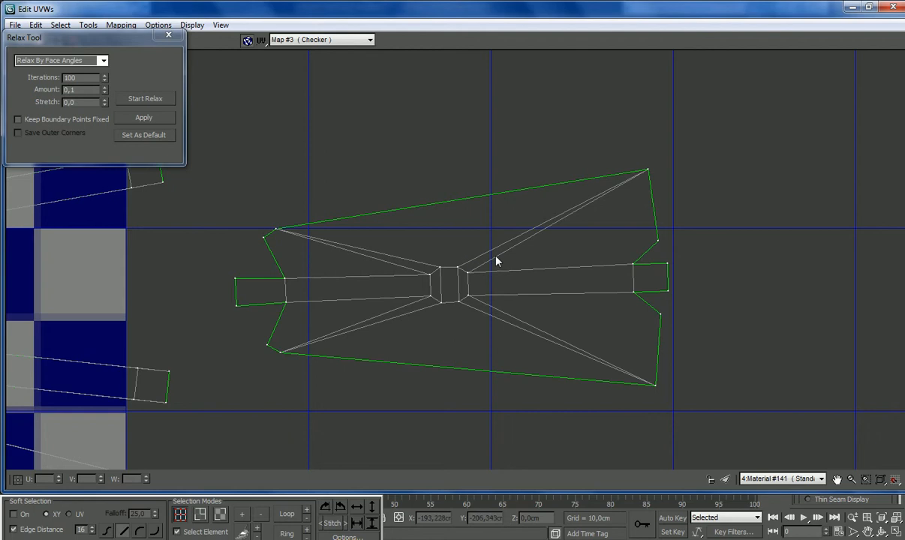
Step: Limit the displayed UVs to 4:Material #141 and close the Relax Tool
scroll(495, 261, "down", 6)
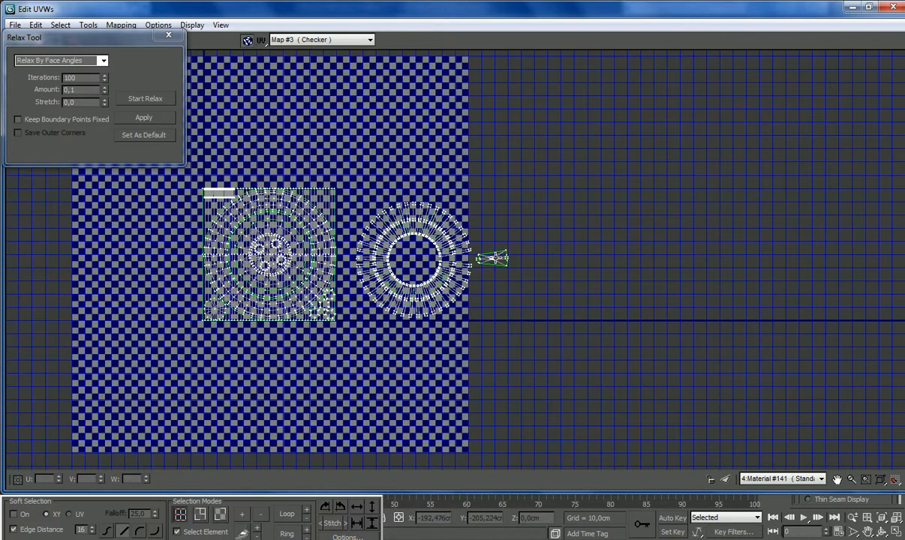
left_click(769, 479)
left_click(781, 499)
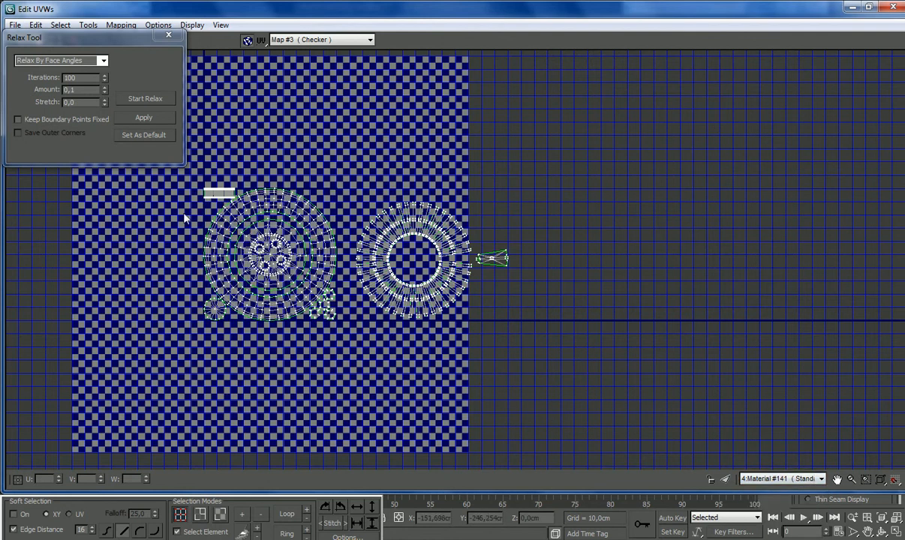
left_click(168, 35)
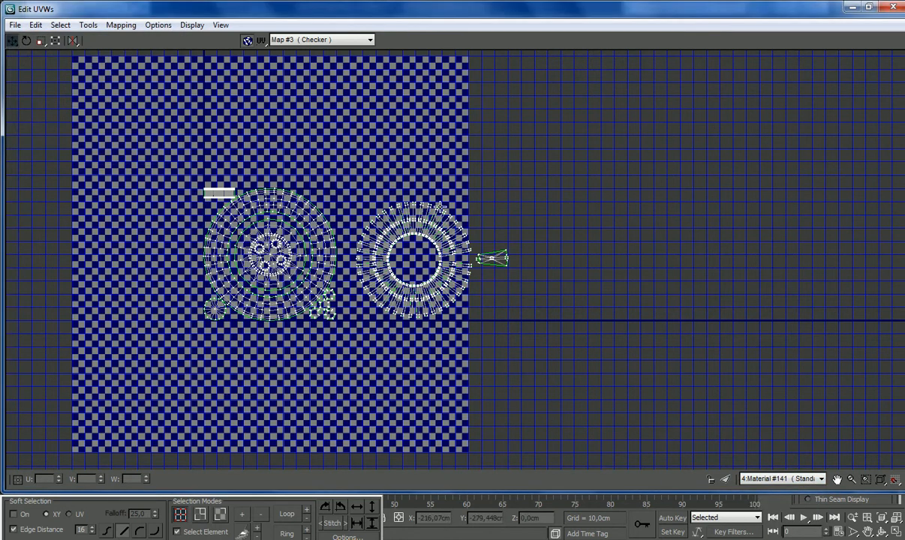
Step: Move the relaxed spoke cluster to the free upper-right corner beside the rim cluster and scale it down slightly to fit
left_click_drag(478, 282, 311, 199)
scroll(320, 201, "up", 10)
left_click_drag(385, 282, 335, 263)
left_click(39, 41)
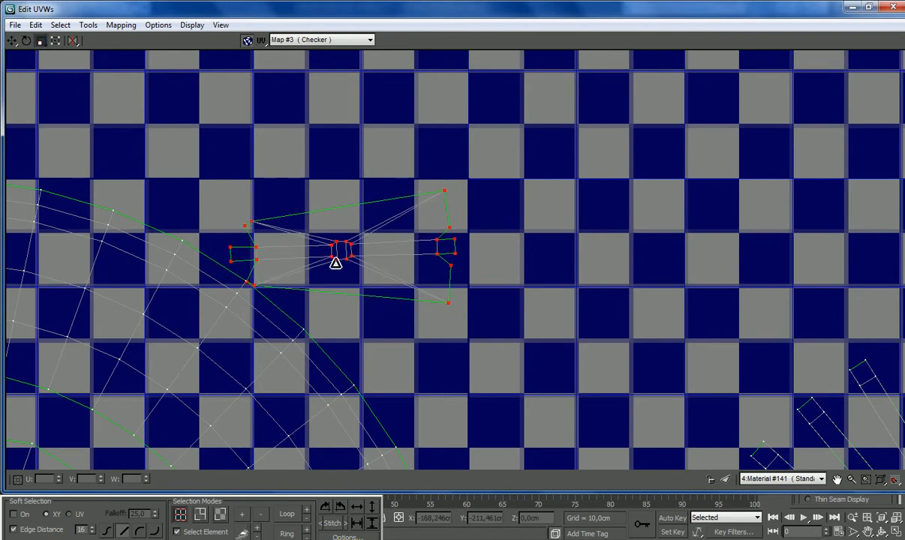
left_click(11, 40)
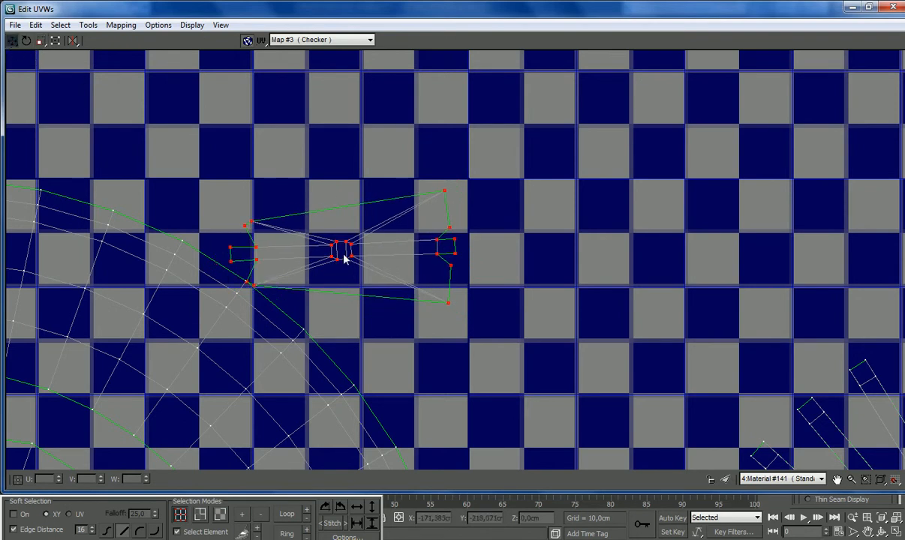
left_click_drag(350, 266, 357, 256)
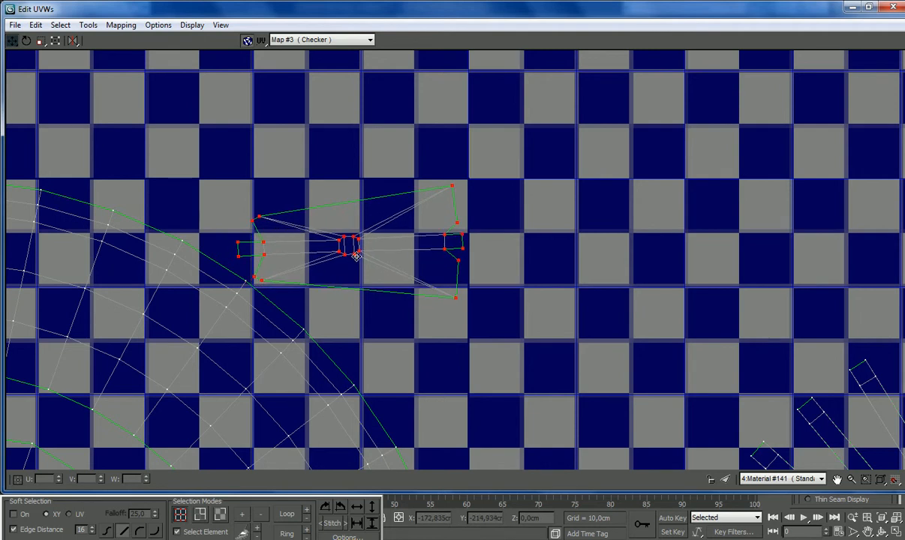
Step: Check the UV layout, close the UV editor and collapse the Unwrap UVW modifier into the Editable Poly
scroll(540, 147, "down", 6)
scroll(607, 288, "up", 2)
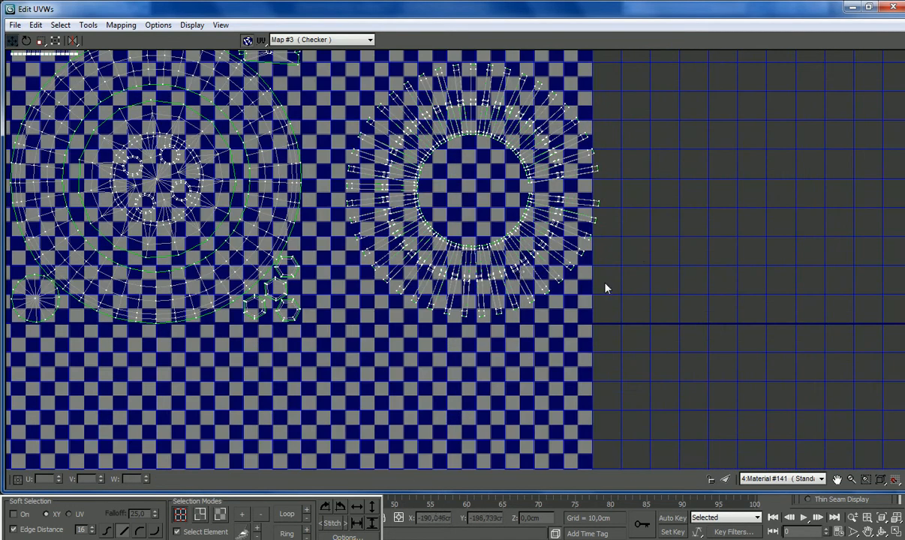
scroll(516, 269, "down", 4)
scroll(477, 201, "up", 5)
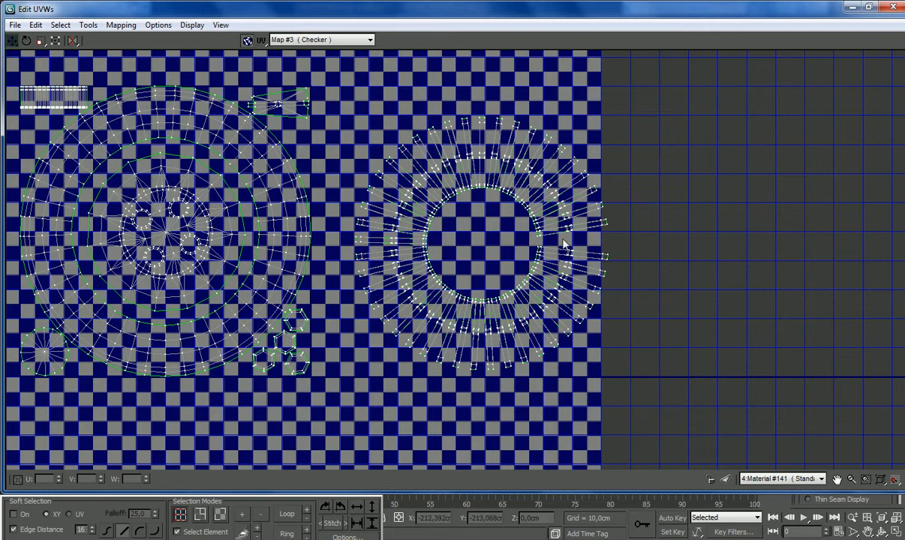
scroll(563, 244, "down", 2)
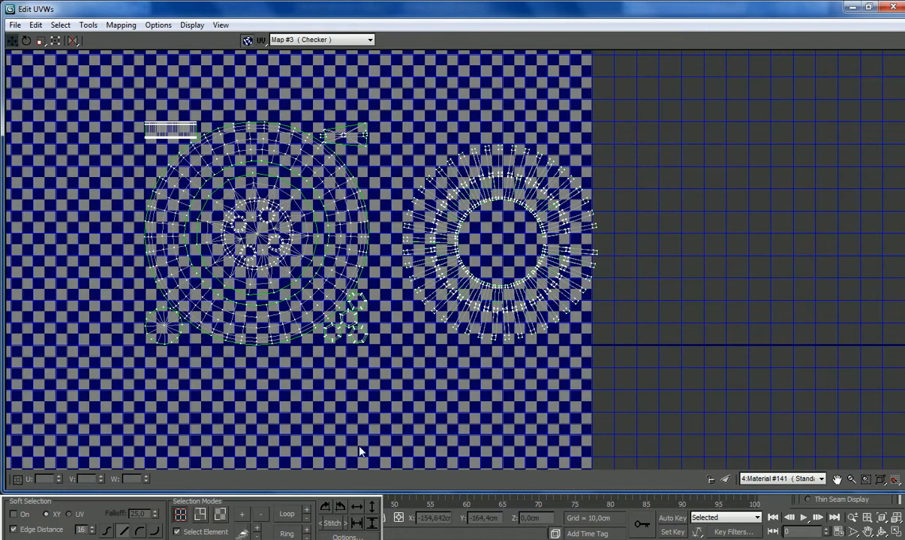
left_click(219, 515)
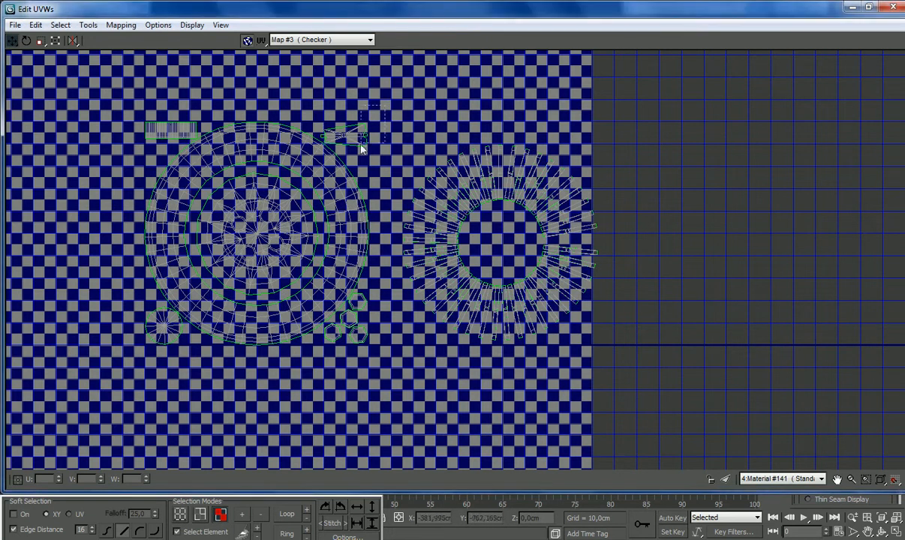
left_click(851, 7)
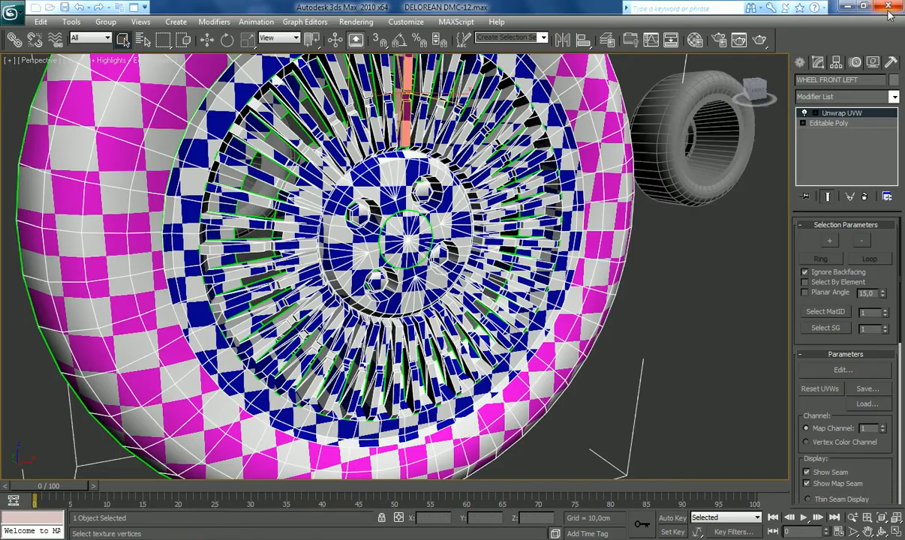
right_click(842, 115)
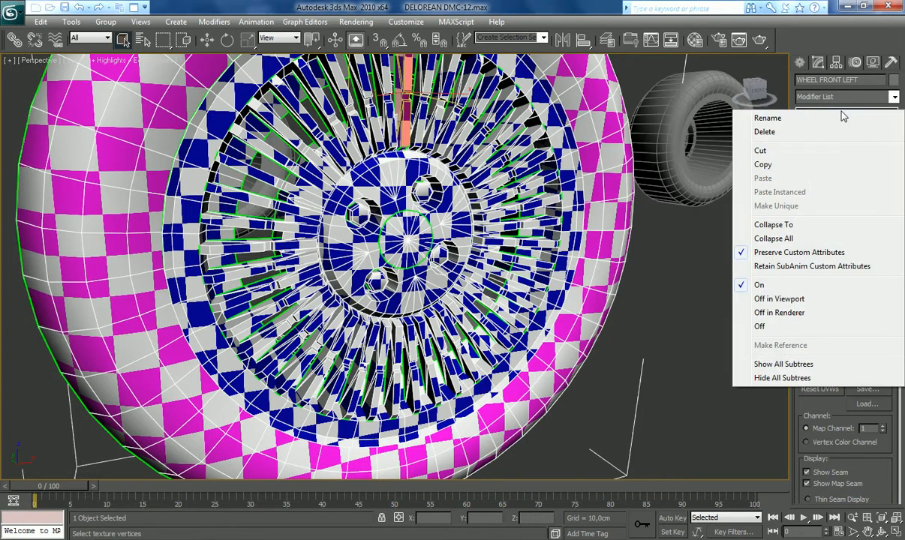
left_click(699, 222)
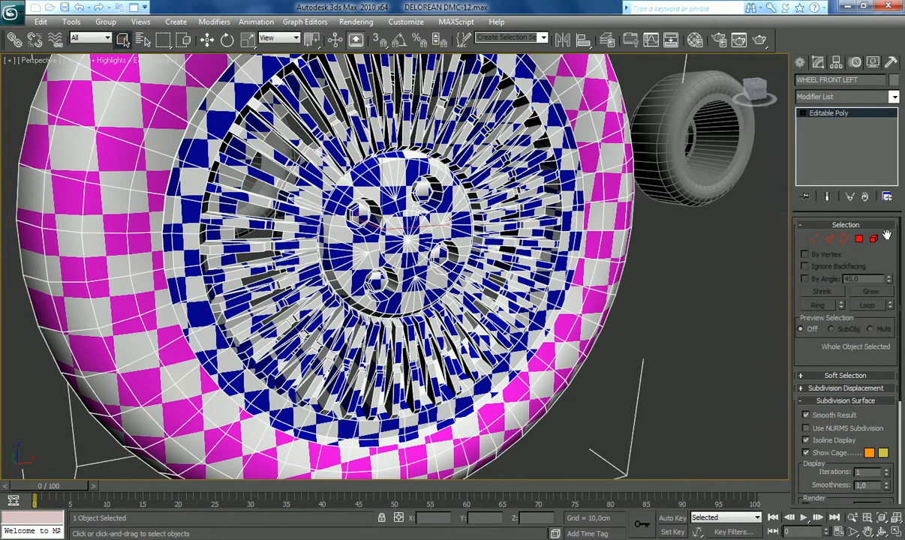
Step: Switch the wheel to element selection and show it straight from the front in an orthographic view
left_click(874, 239)
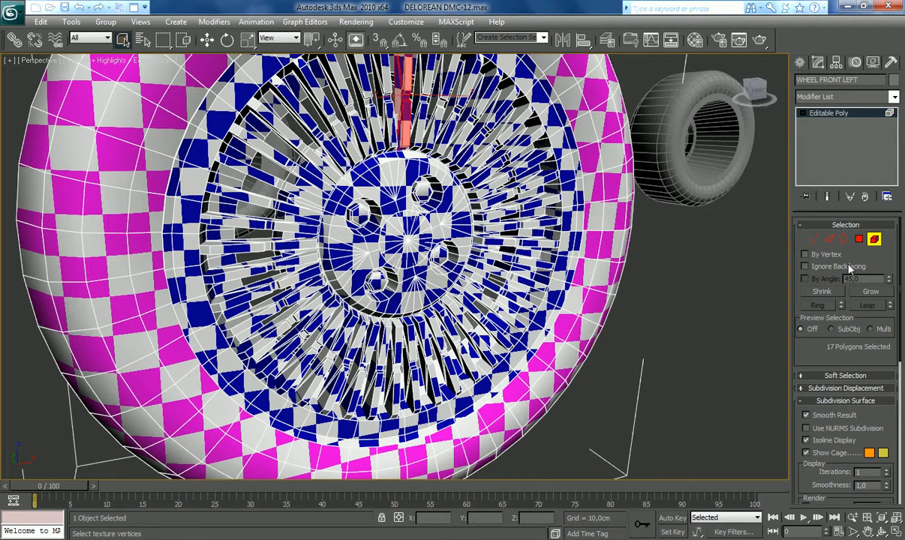
left_click(758, 90)
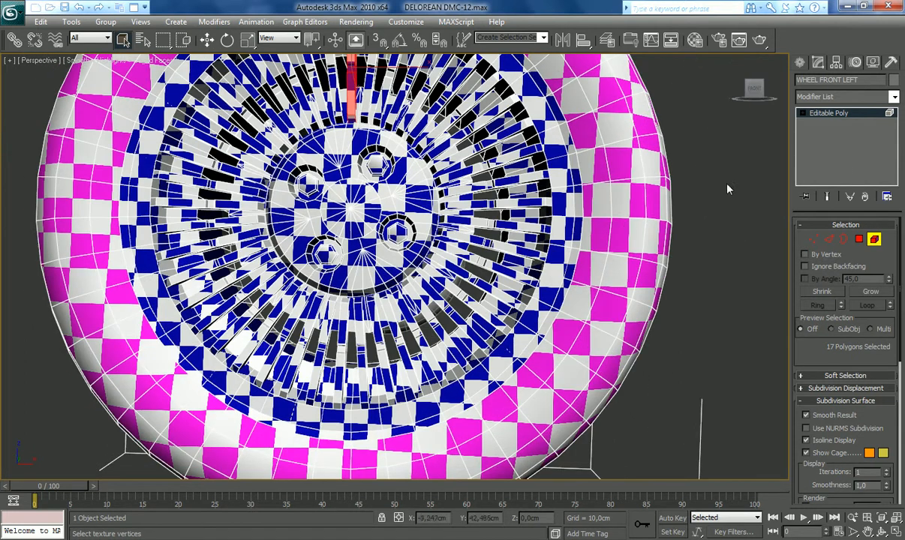
left_click(48, 60)
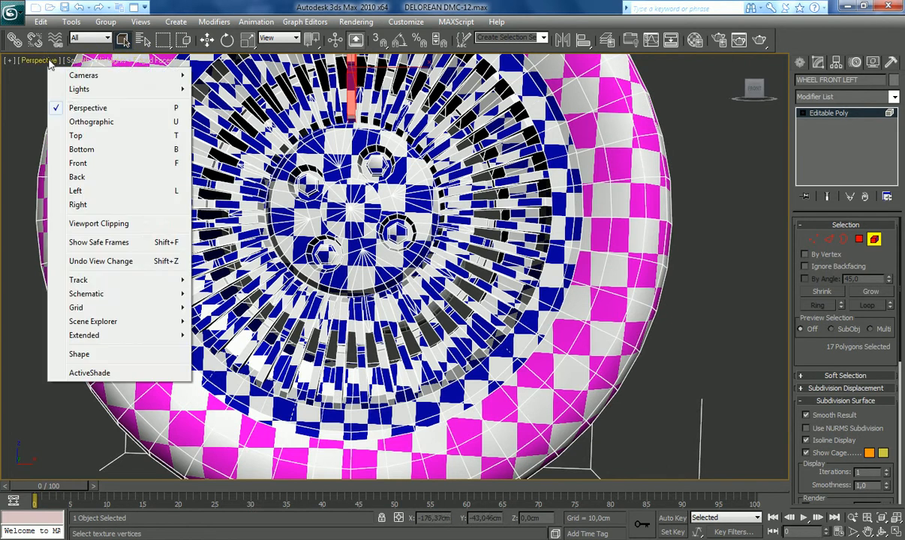
left_click(75, 120)
scroll(518, 323, "up", 4)
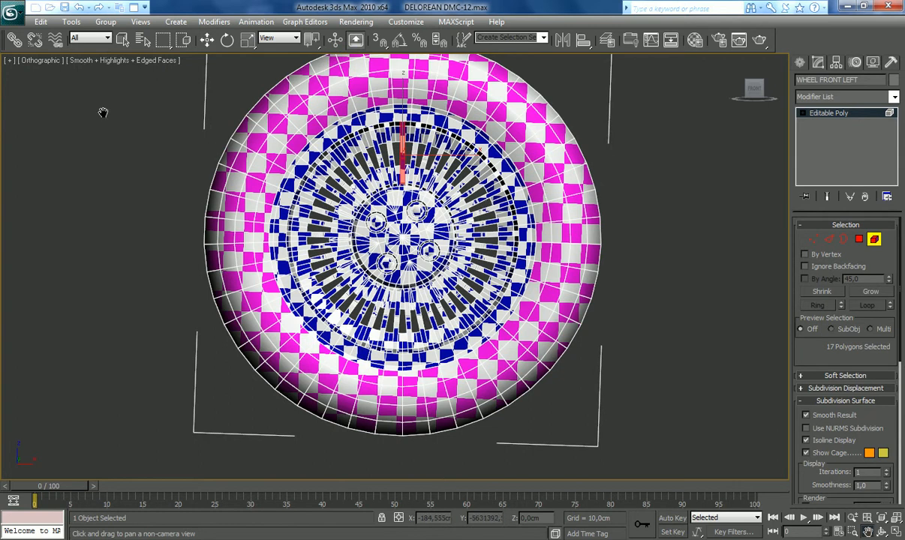
Step: Select all wheel elements, then deselect the tyre, rim, hub and lug nuts so that only the spokes stay selected
left_click(123, 39)
left_click_drag(186, 98, 615, 385)
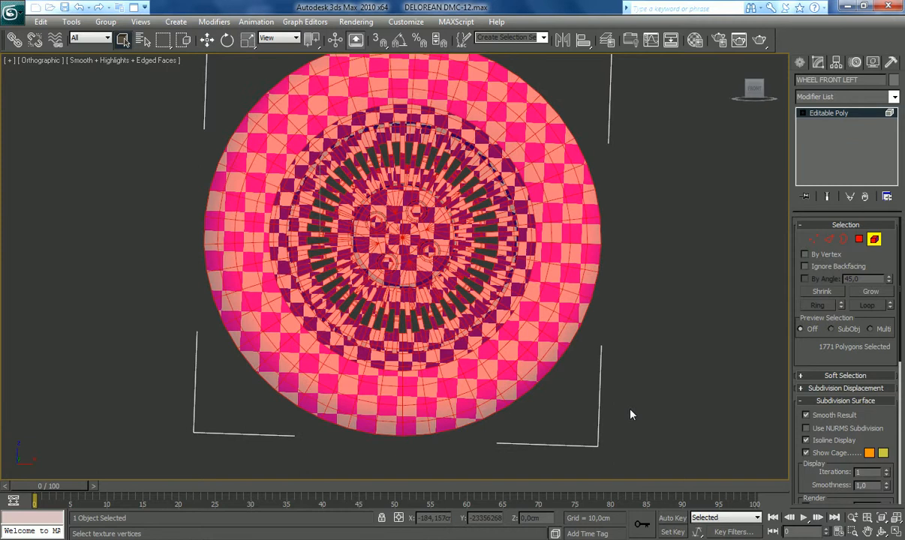
left_click(565, 354, "alt")
left_click(496, 288, "alt")
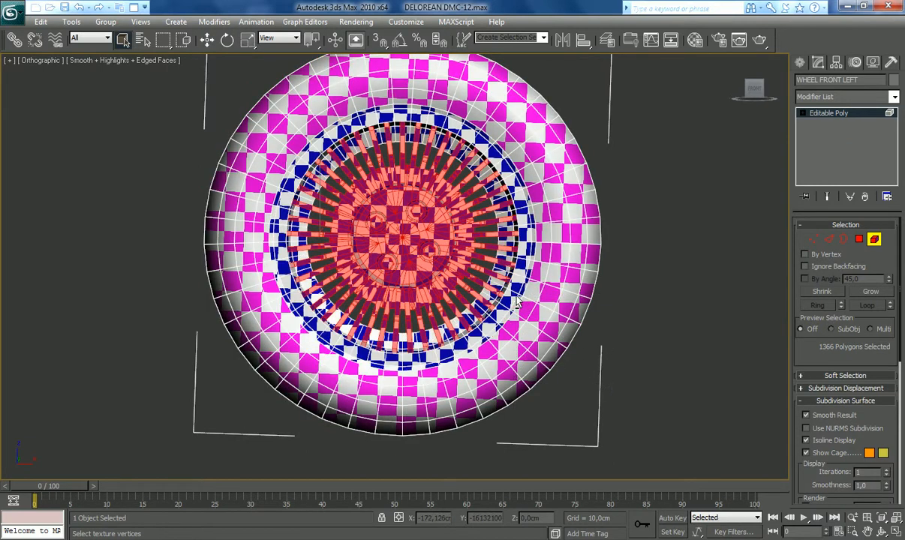
left_click(409, 265, "alt")
left_click(417, 212, "alt")
left_click(375, 221, "alt")
left_click(387, 263, "alt")
Step: Detach the selected spokes from the front left wheel as a separate object
left_click(835, 401)
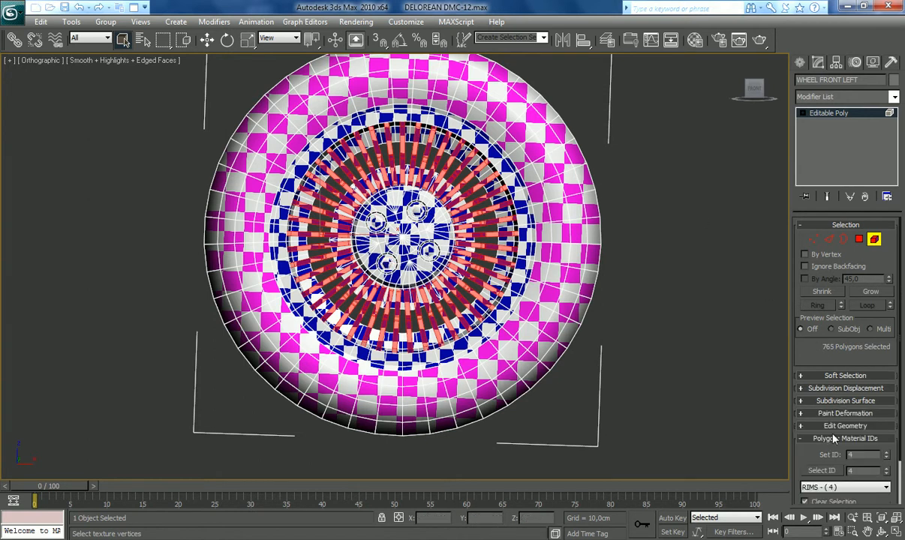
left_click(846, 425)
left_click(870, 314)
left_click(507, 280)
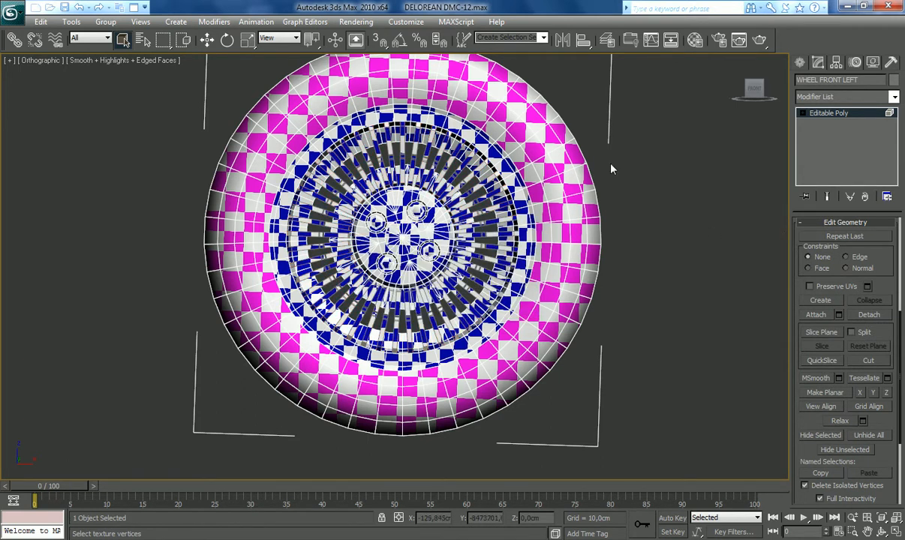
Step: Hide the rear left, rear right, front right and front left wheel objects in the Rims layer
left_click(608, 40)
left_click(19, 169)
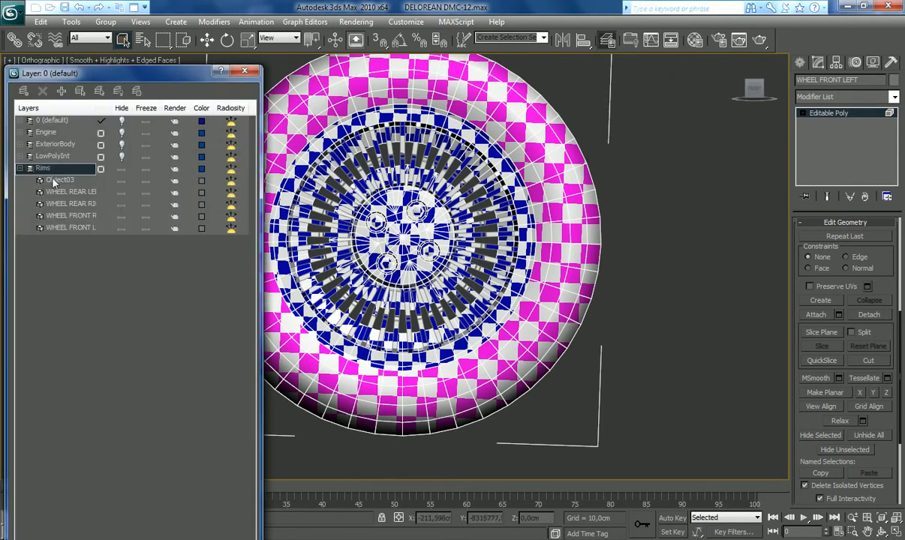
left_click(124, 196)
left_click(121, 205)
left_click(120, 217)
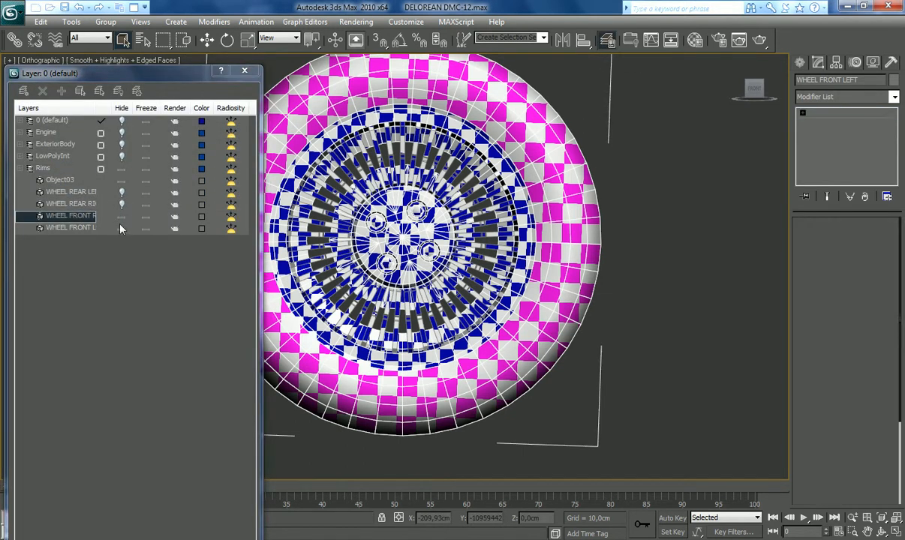
left_click(121, 227)
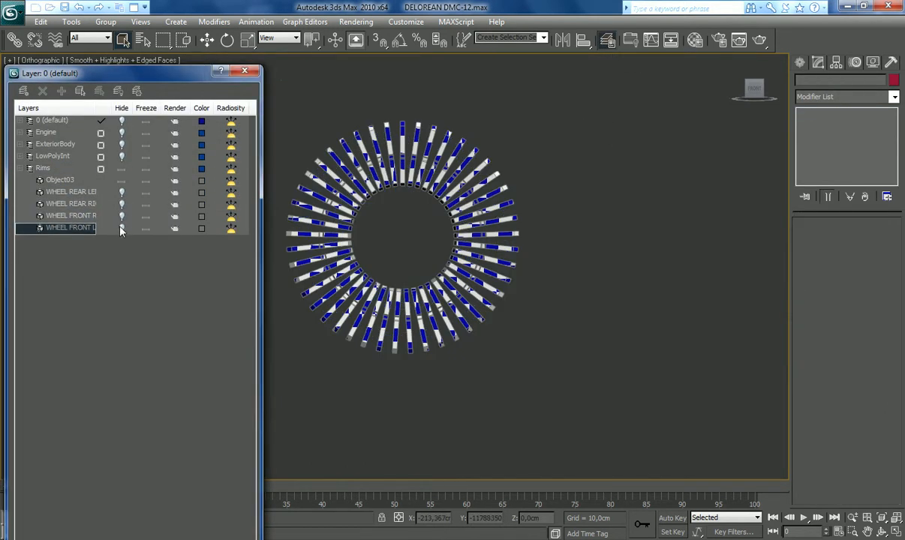
Step: Select the detached spokes object and pick only its topmost vertical spoke as an element
left_click(245, 71)
left_click(436, 181)
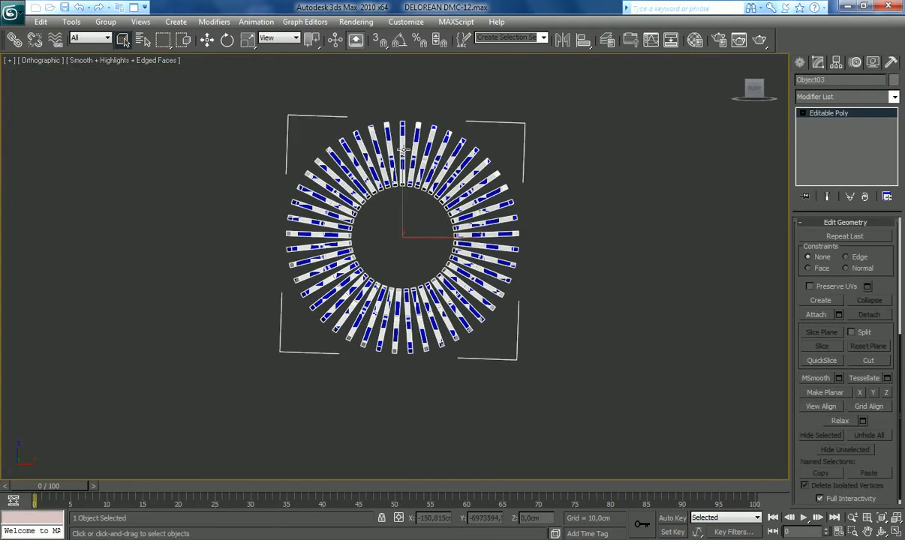
scroll(872, 231, "up", 5)
left_click(873, 239)
left_click(456, 150)
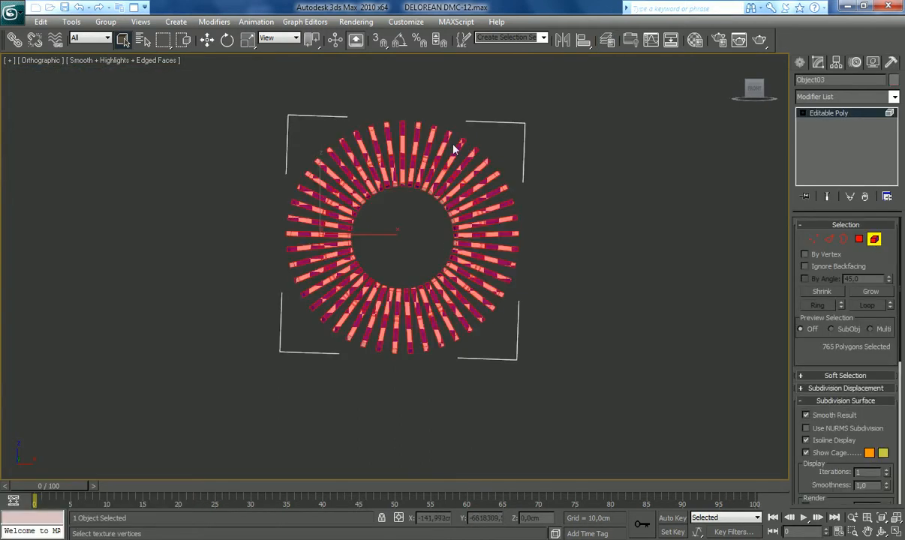
left_click(402, 147)
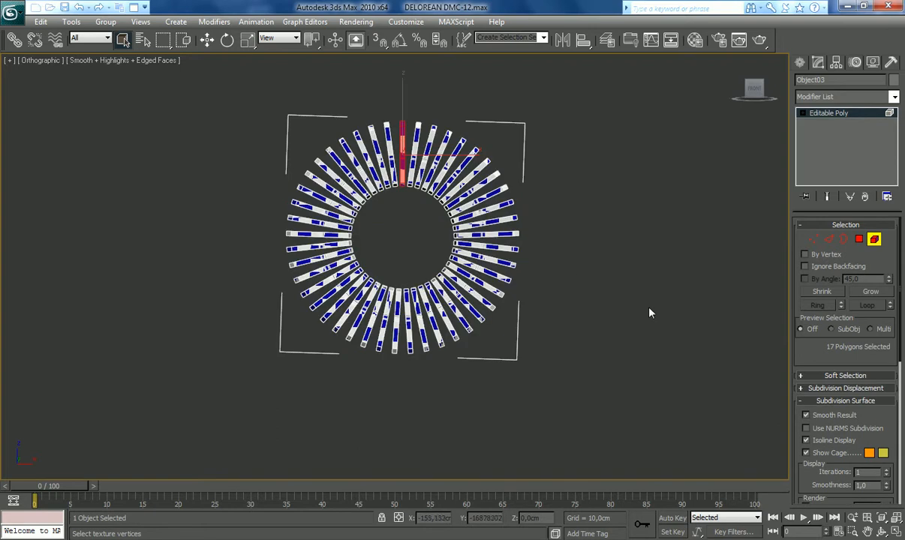
Step: Leave element selection and check where the pivot of the spokes object sits
left_click(842, 114)
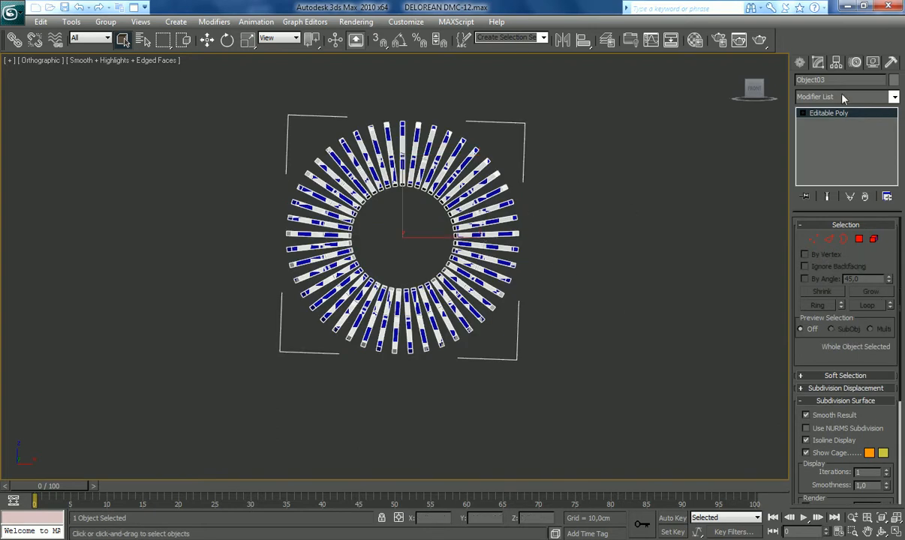
left_click(837, 62)
left_click(834, 141)
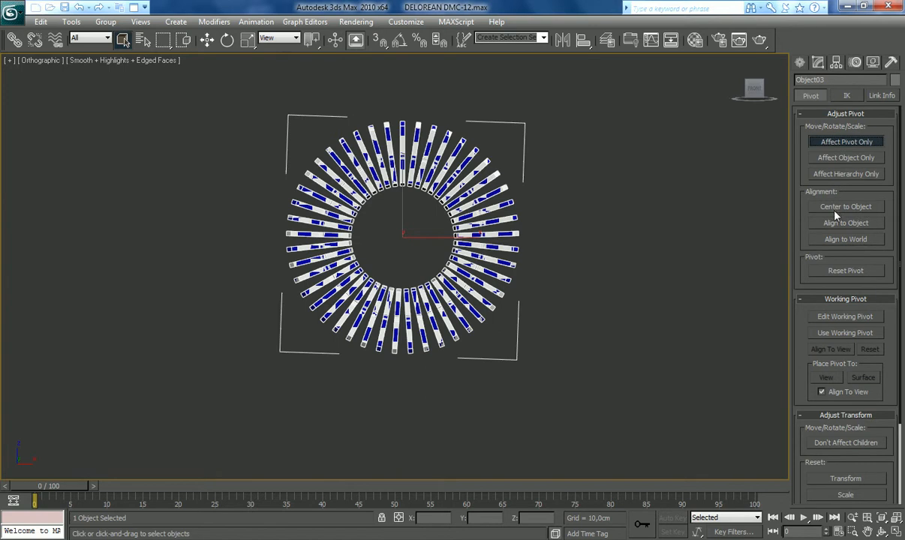
left_click(802, 64)
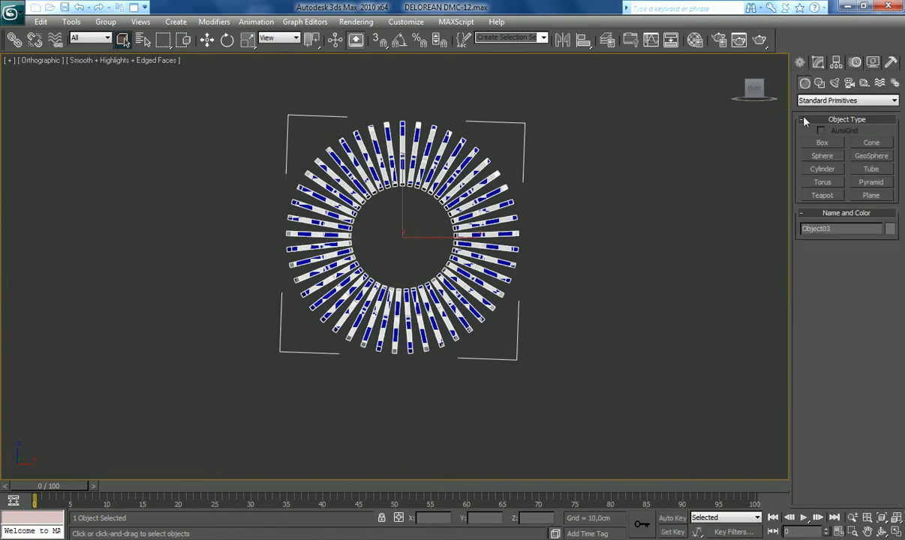
Step: Set the angle snap increment to 8 degrees in the grid and snap settings
right_click(399, 47)
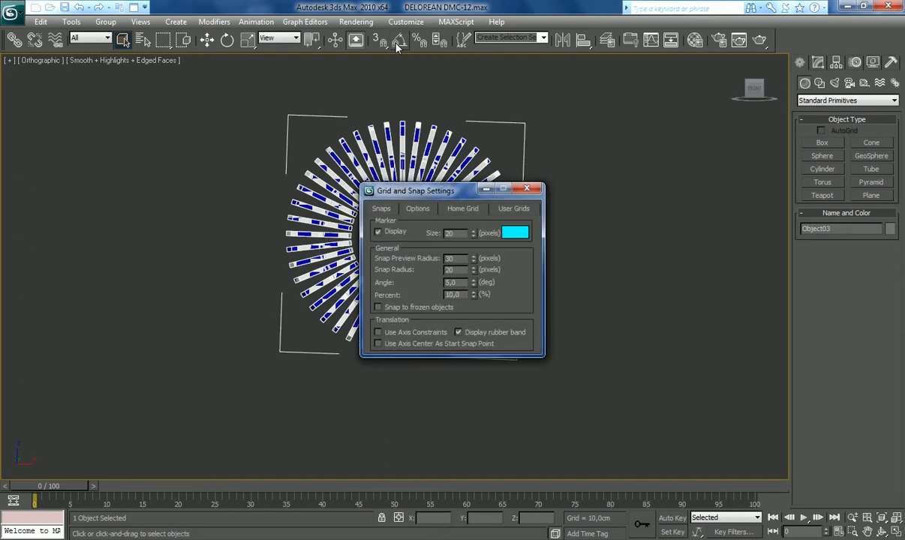
left_click_drag(458, 188, 629, 195)
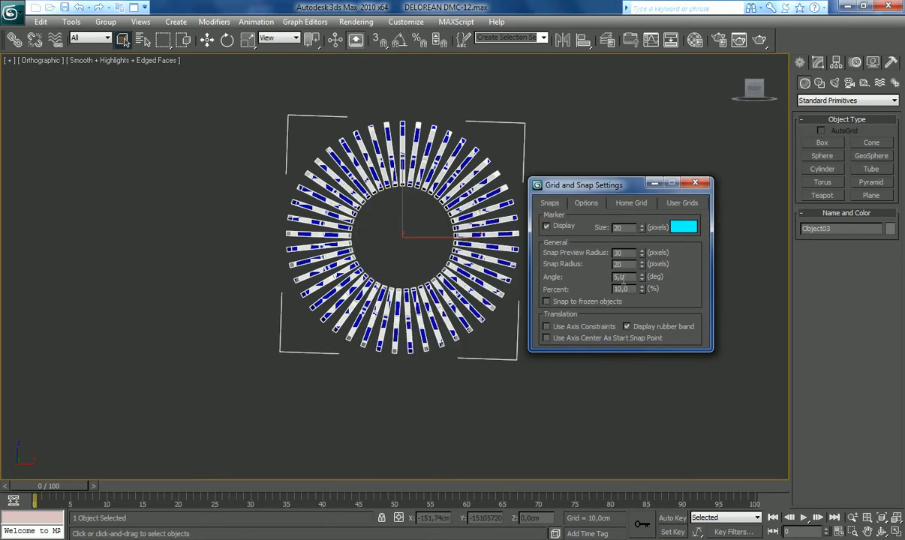
type("8")
key("Return")
left_click(696, 184)
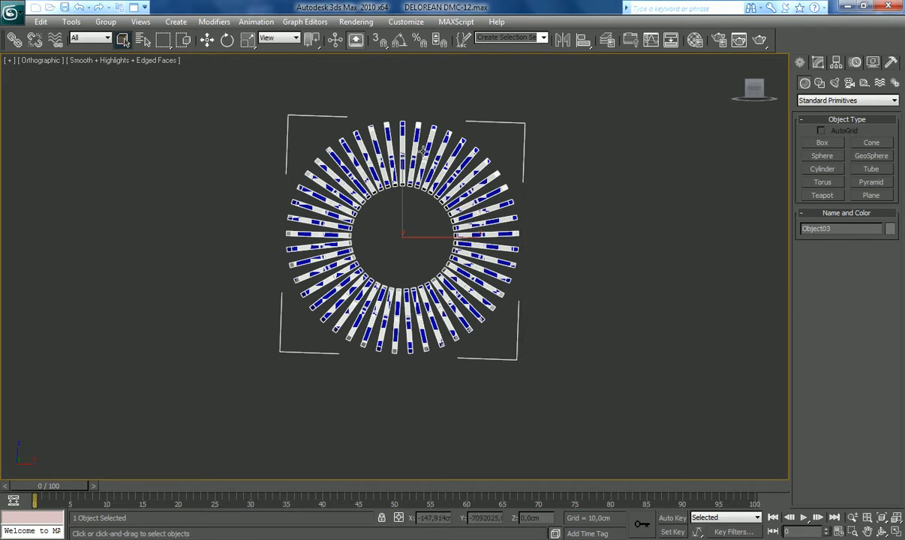
Step: Detach the topmost spoke element from the spokes object as a separate object
left_click(819, 63)
left_click(874, 239)
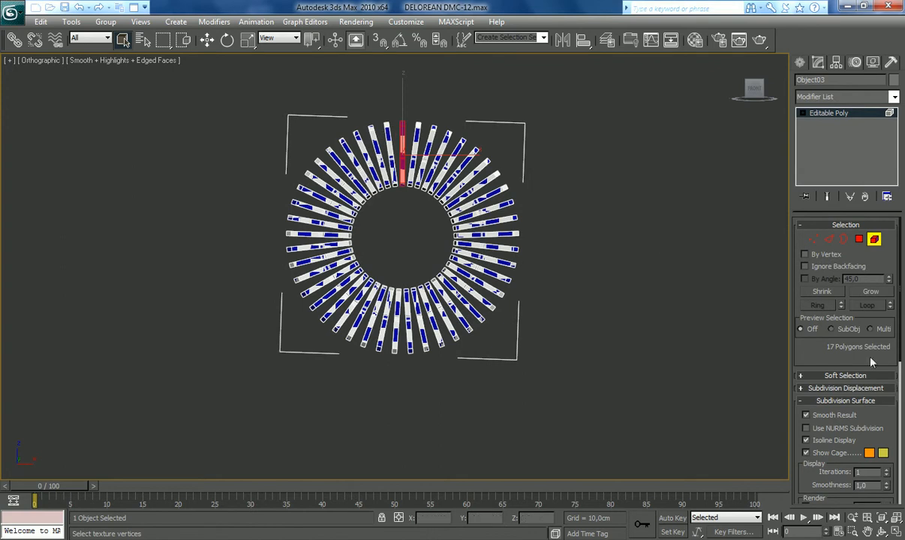
left_click(848, 401)
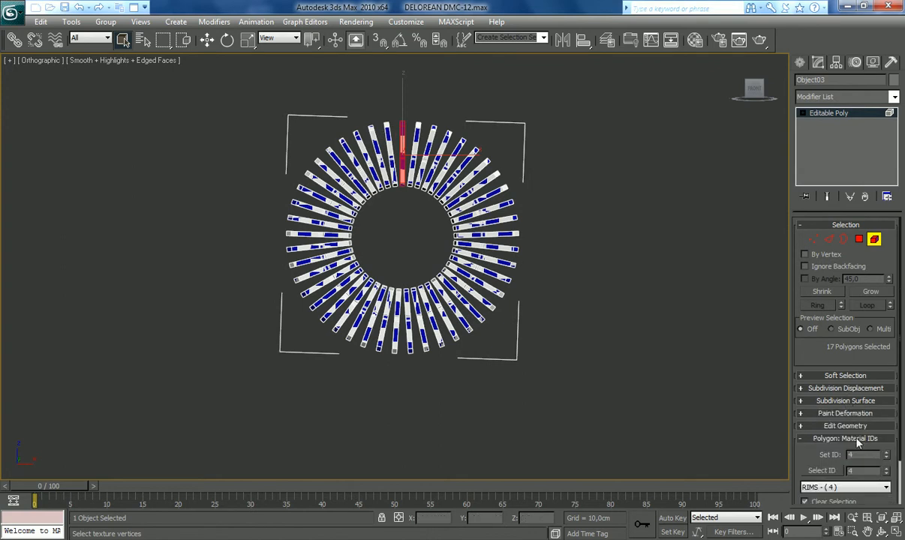
left_click(853, 426)
left_click(870, 315)
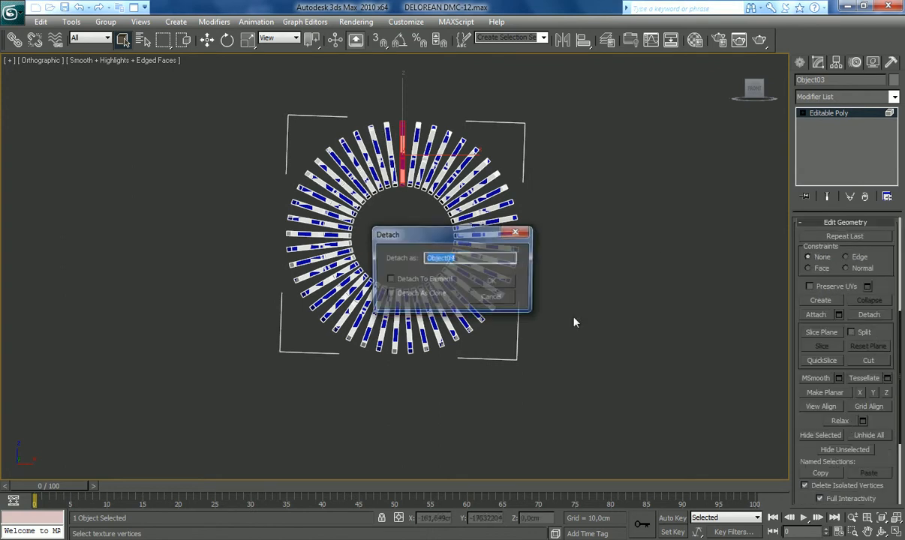
left_click(494, 330)
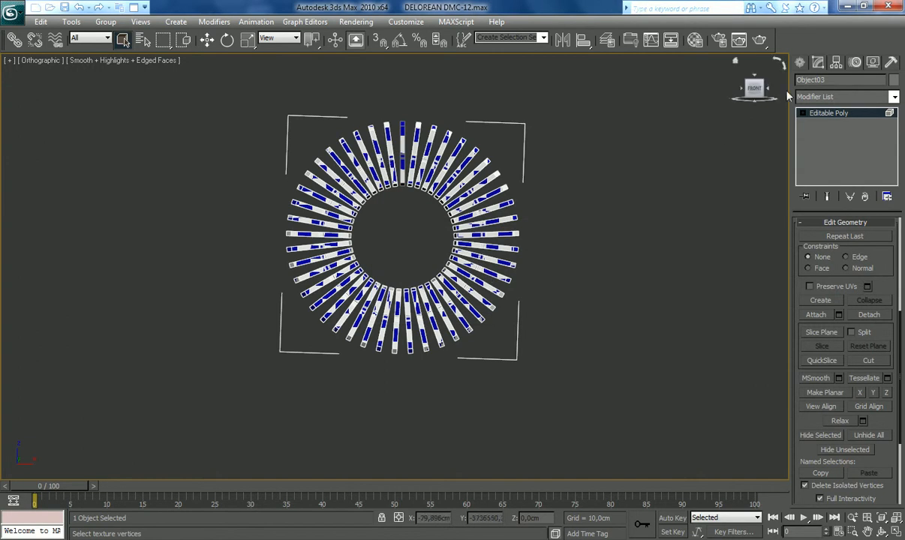
Step: Select the detached top spoke for rotation and try rotating a copy of it about the wheel centre without angle snap
left_click(800, 62)
left_click(402, 143)
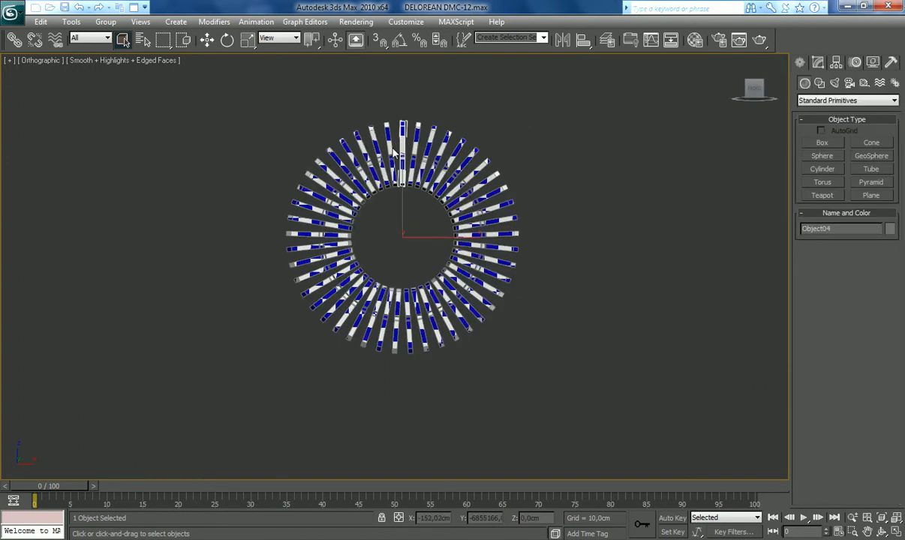
scroll(390, 100, "up", 2)
left_click(227, 40)
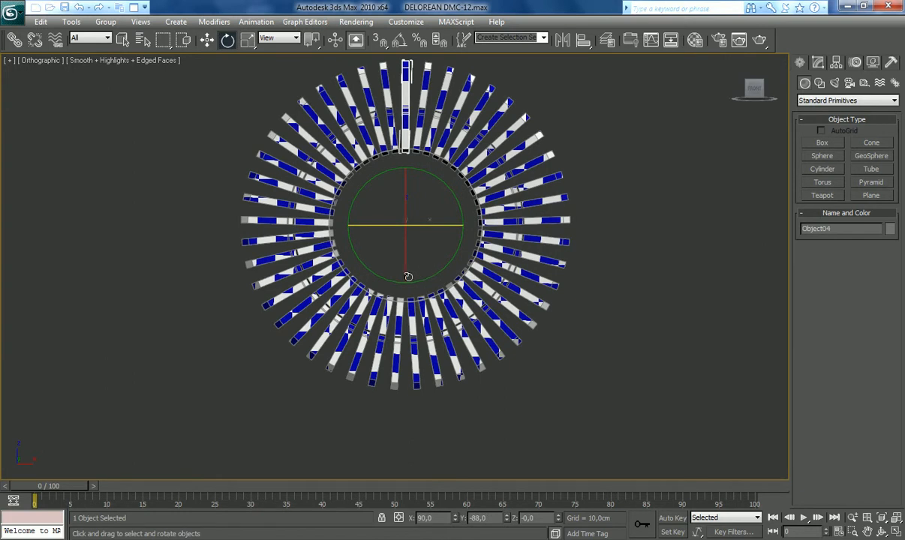
left_click_drag(376, 268, 357, 263, "shift")
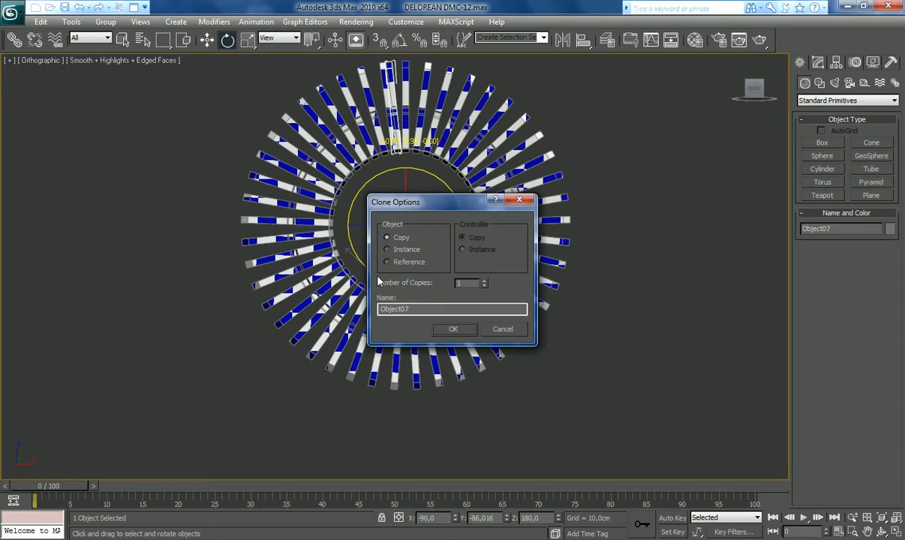
left_click(503, 328)
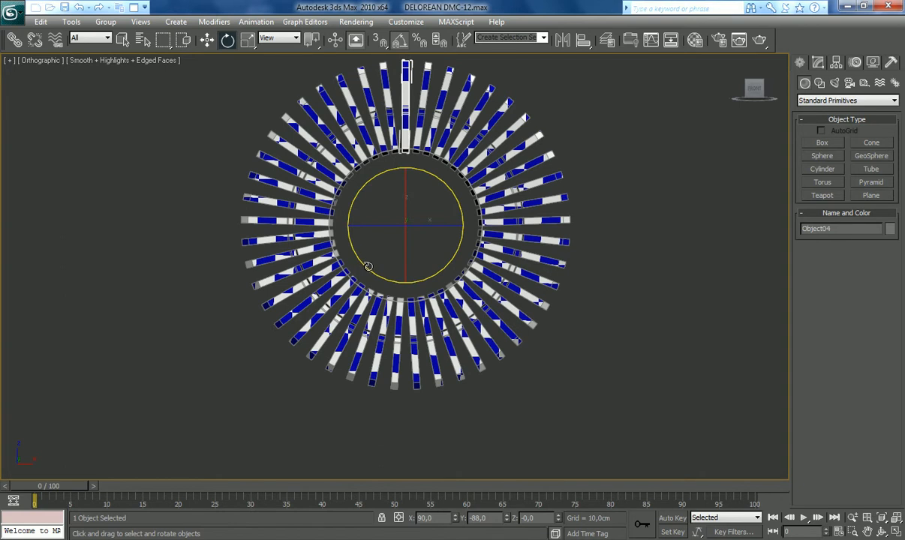
Step: With angle snap on, repeatedly rotate single copies of the top spoke 8 degrees about the wheel centre until the full ring is filled
mouse_move(366, 265)
left_mouse_down("shift")
mouse_move(346, 252)
mouse_move(375, 276)
mouse_move(365, 264)
mouse_move(370, 297)
mouse_move(382, 280)
mouse_move(360, 259)
mouse_move(372, 279)
mouse_move(357, 279)
mouse_move(351, 267)
mouse_move(356, 262)
mouse_move(379, 281)
left_mouse_up("shift")
left_click(454, 329)
left_click(452, 328)
left_click(454, 327)
left_click(450, 329)
left_click(452, 328)
left_click(452, 329)
left_click(445, 328)
left_click(454, 328)
left_click(445, 329)
left_click(448, 328)
left_click(450, 328)
left_click(451, 329)
left_click(450, 329)
left_click(451, 329)
left_click(451, 328)
left_click(451, 328)
left_click(451, 328)
left_click(449, 328)
left_click(451, 328)
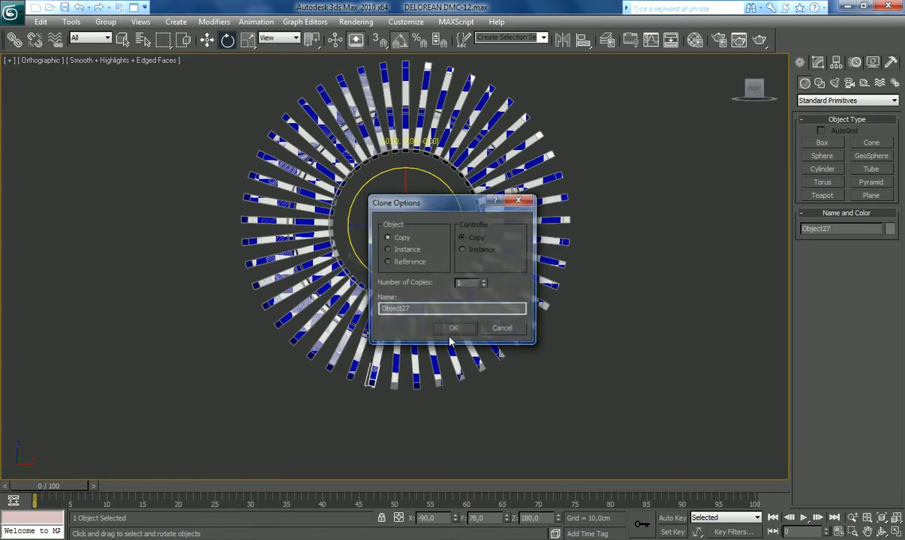
left_click(465, 334)
left_click_drag(382, 329, 385, 334, "shift")
left_click(465, 330)
left_click_drag(365, 268, 374, 283, "shift")
left_click(466, 330)
key("Return")
left_click(458, 329)
key("Return")
left_click(458, 330)
left_click(424, 329)
left_click(453, 331)
left_click(454, 331)
left_click(453, 330)
left_click(443, 330)
mouse_move(364, 268)
left_mouse_down("shift")
mouse_move(382, 289)
mouse_move(369, 263)
mouse_move(379, 279)
mouse_move(360, 264)
mouse_move(379, 285)
mouse_move(348, 260)
left_mouse_up("shift")
left_click(433, 328)
left_click(436, 330)
left_click(451, 330)
left_click(453, 330)
left_click(450, 331)
left_click(451, 328)
left_click(450, 328)
left_click(450, 328)
left_click(450, 328)
left_click(450, 328)
left_click(451, 328)
left_click(452, 328)
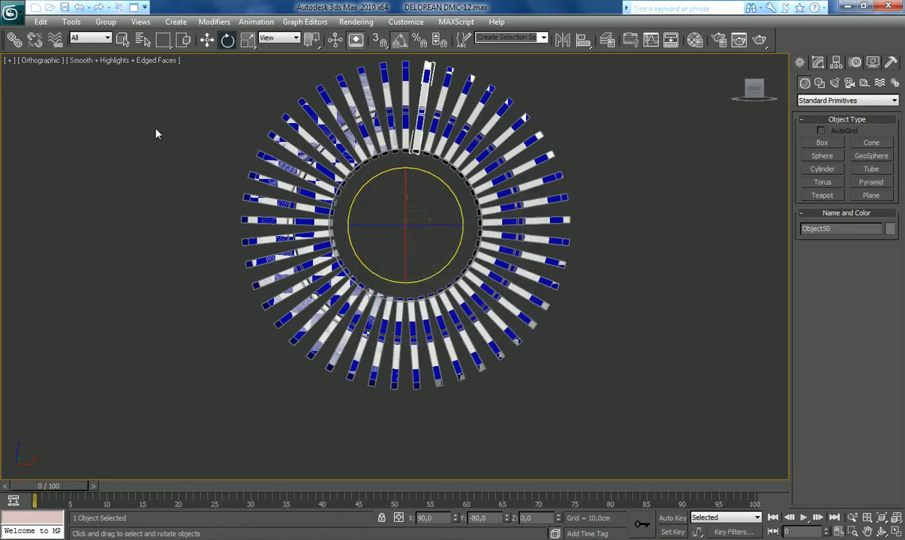
Step: Select the original spokes object beneath the new copies and delete it
left_click(123, 39)
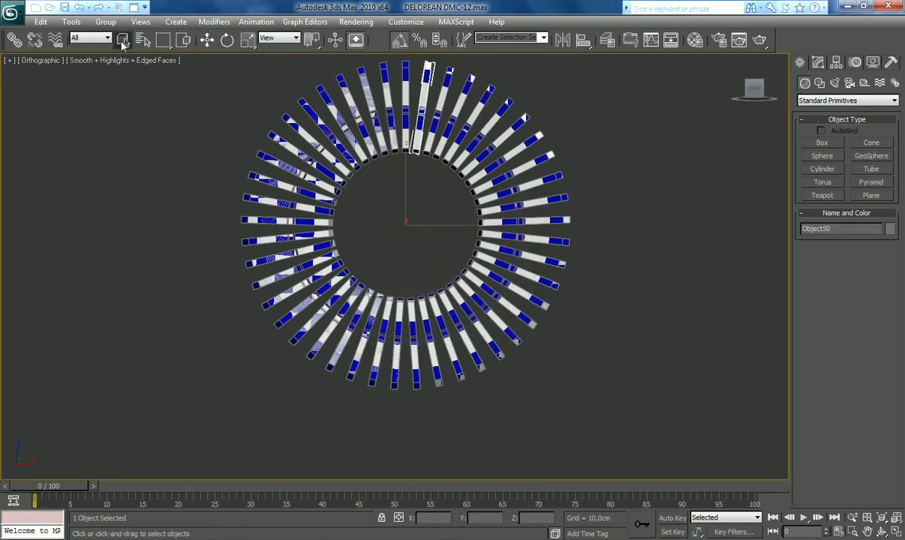
left_click(459, 163)
left_click(460, 164)
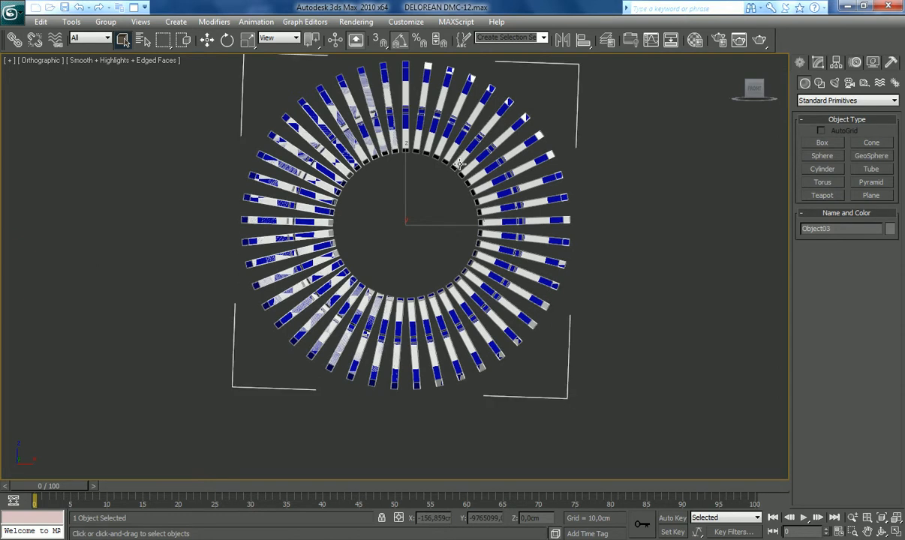
key("Delete")
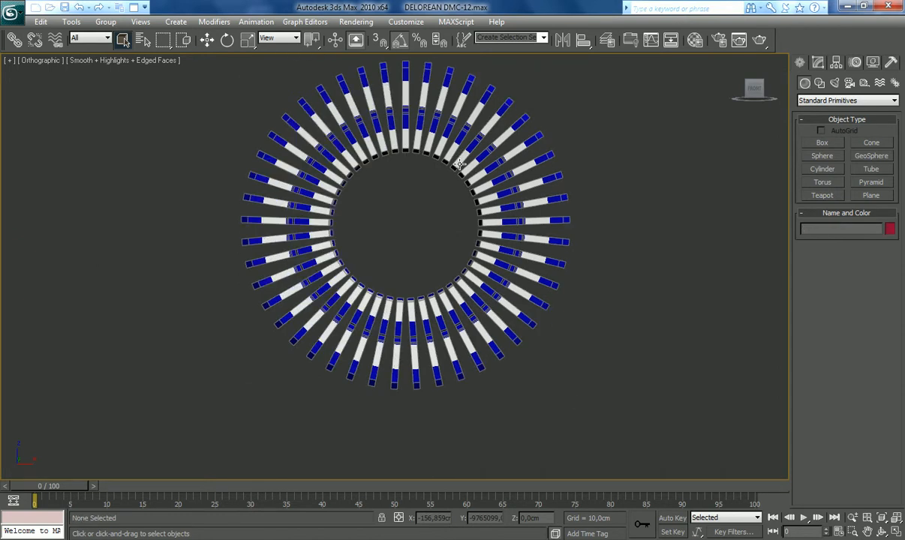
Step: Attach all the copied spokes to the top spoke so that the ring is one object
left_click(406, 120)
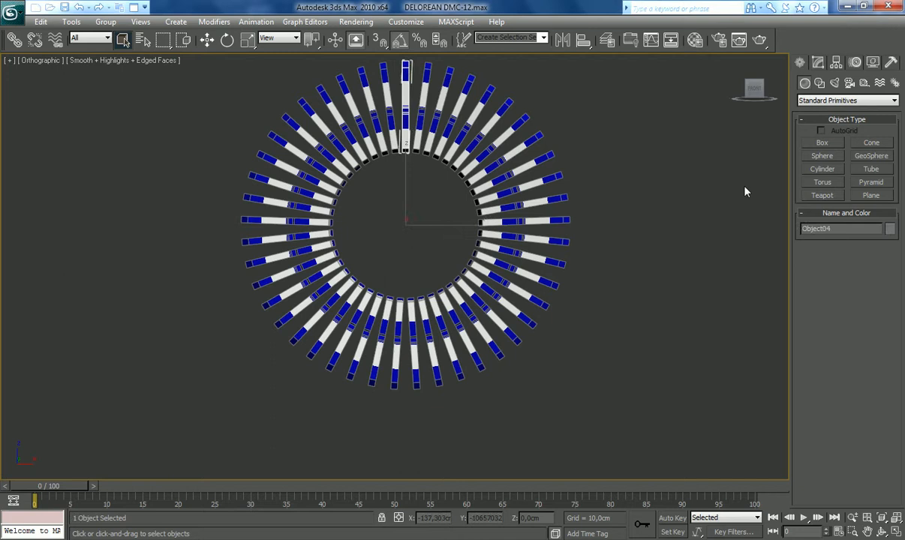
left_click(818, 62)
left_click(842, 400)
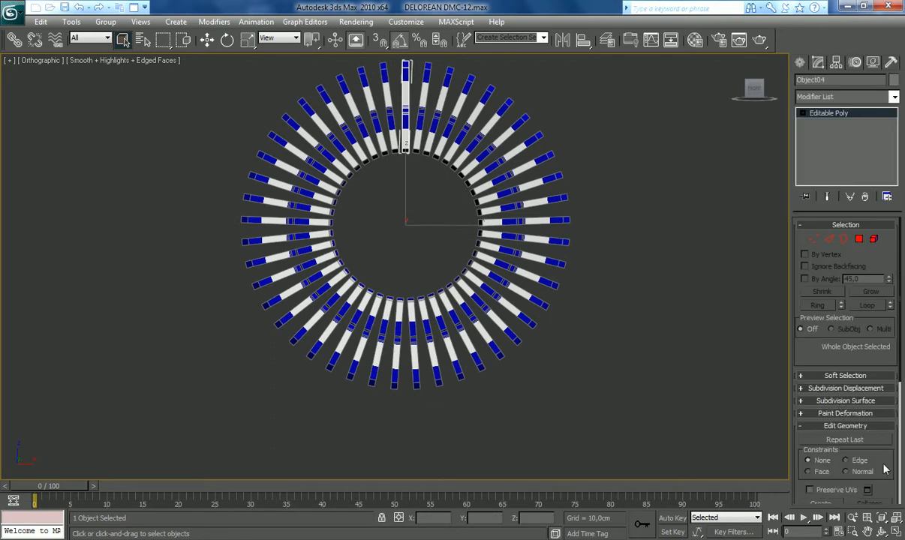
left_click_drag(872, 466, 892, 402)
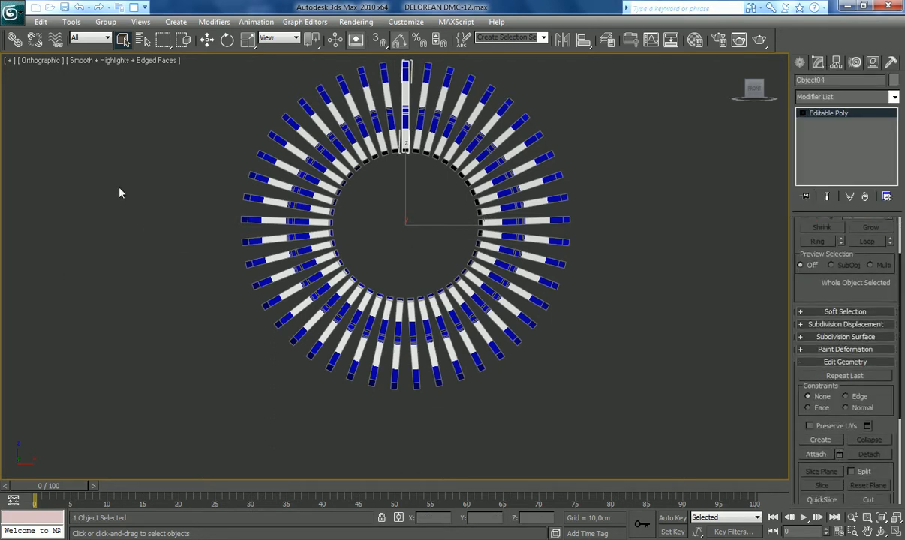
left_click_drag(99, 147, 251, 439)
left_click(269, 415)
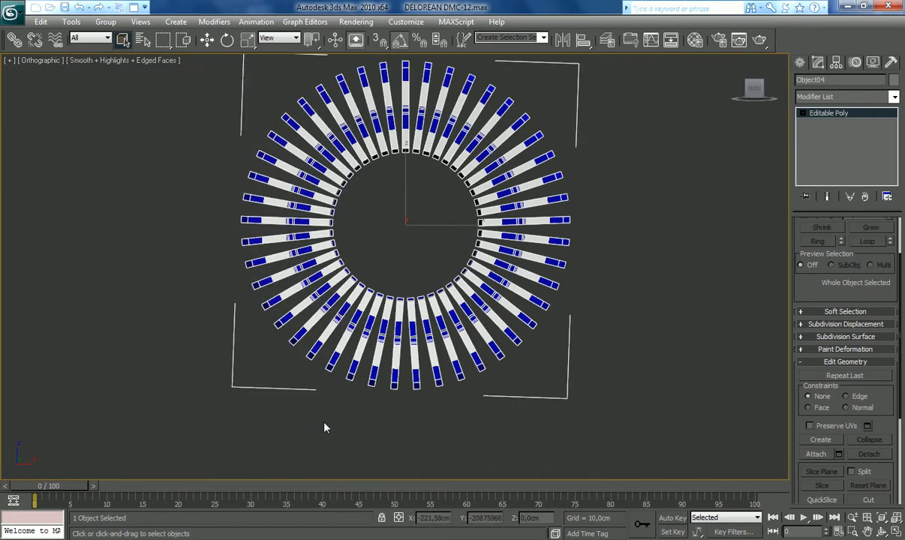
Step: Show the spokes in an angled view and unhide the front left wheel in the Rims layer
left_click(750, 81)
left_click(884, 521)
left_click(607, 40)
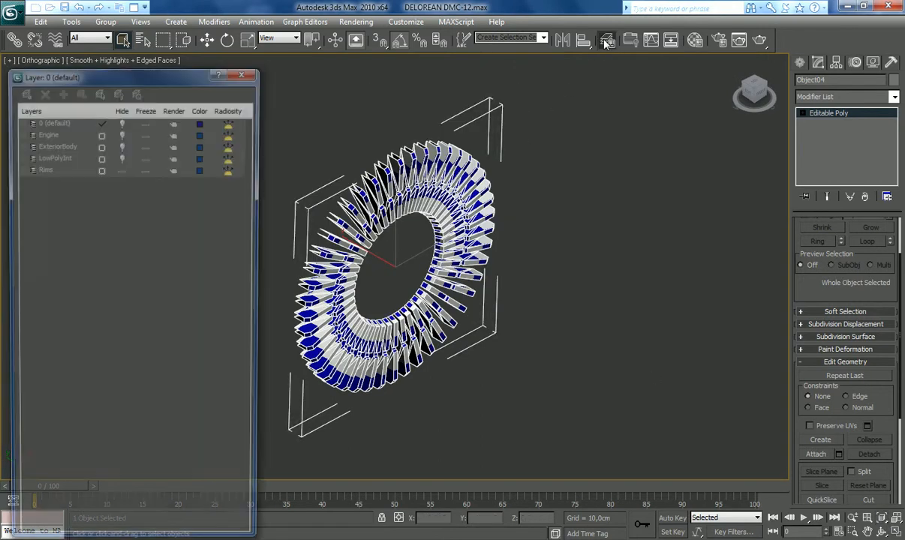
left_click(20, 168)
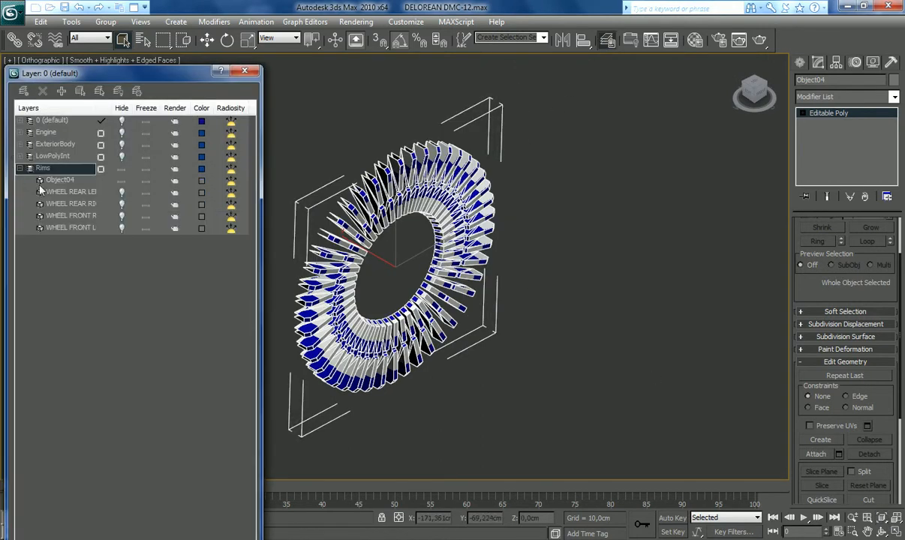
left_click(117, 192)
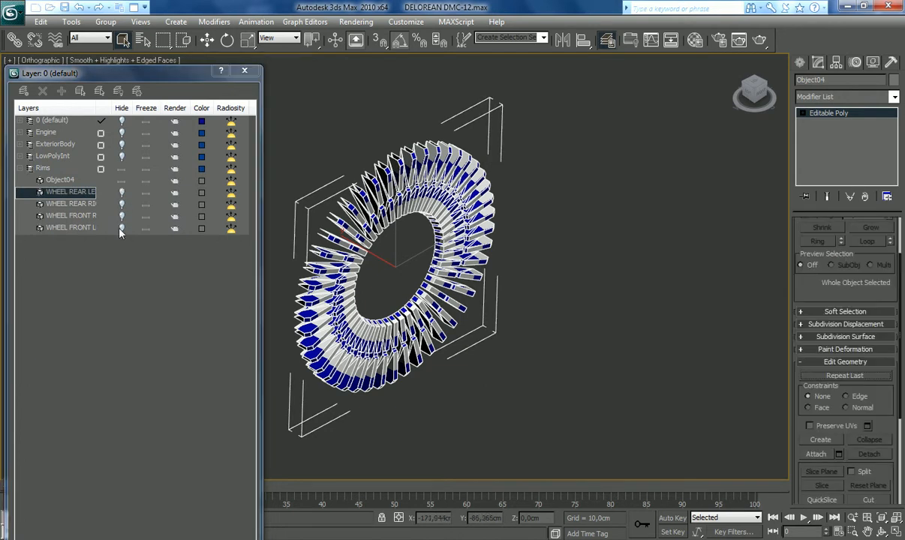
left_click(119, 228)
left_click(245, 70)
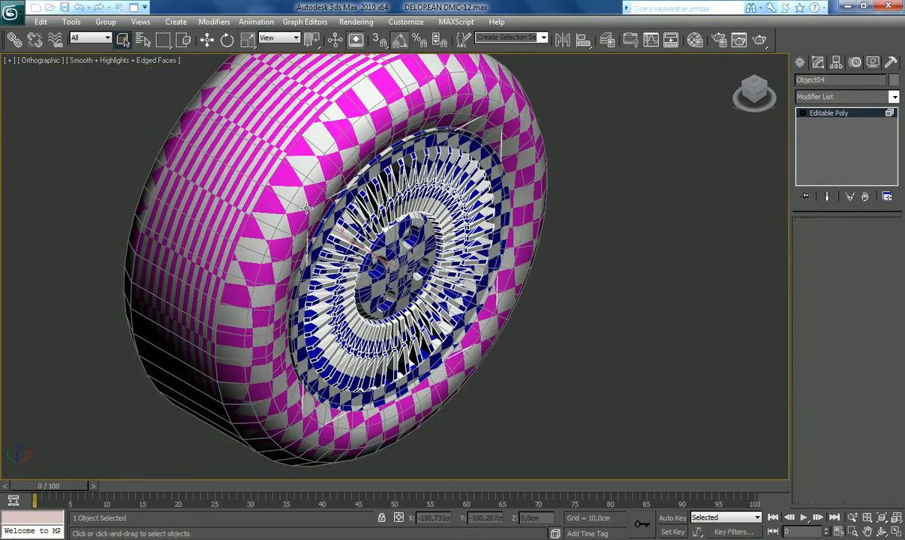
Step: Attach the combined spokes object to the front left wheel and leave element selection
left_click(839, 453)
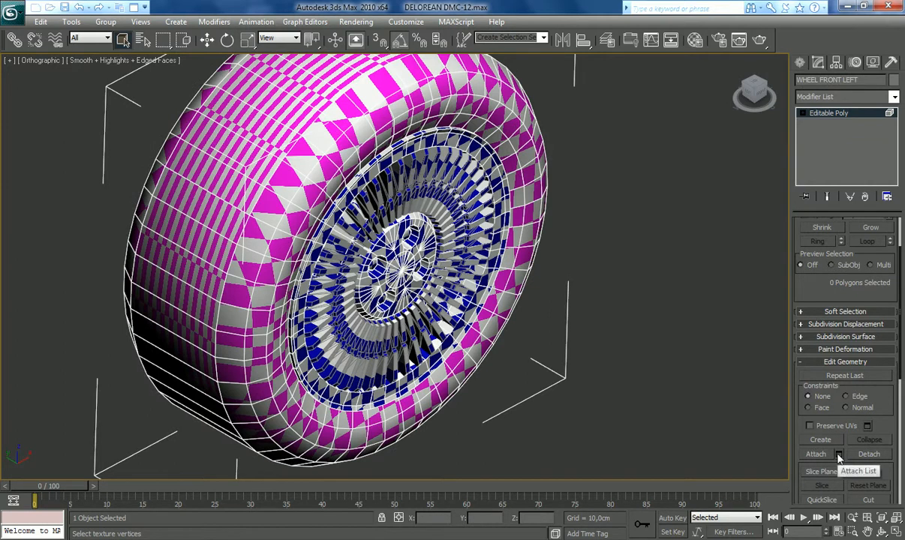
double_click(96, 148)
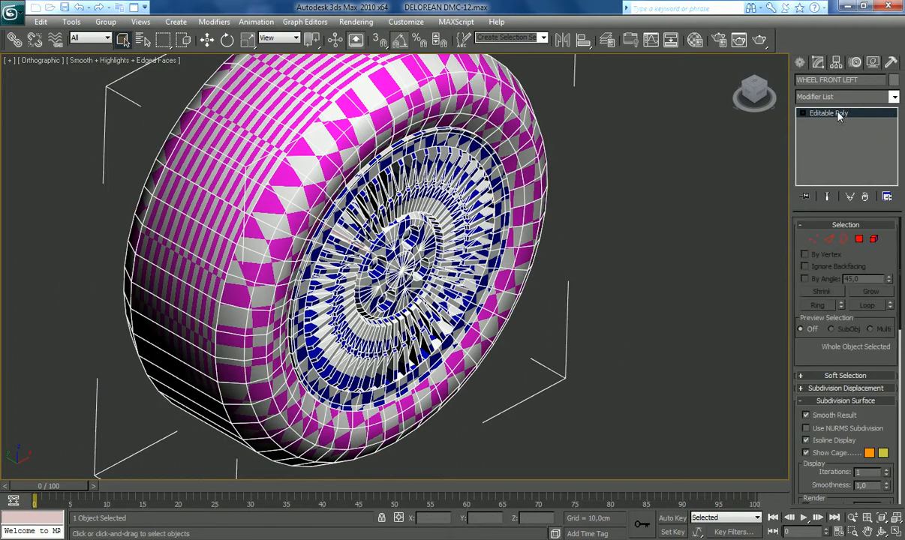
left_click(566, 205)
left_click(396, 259)
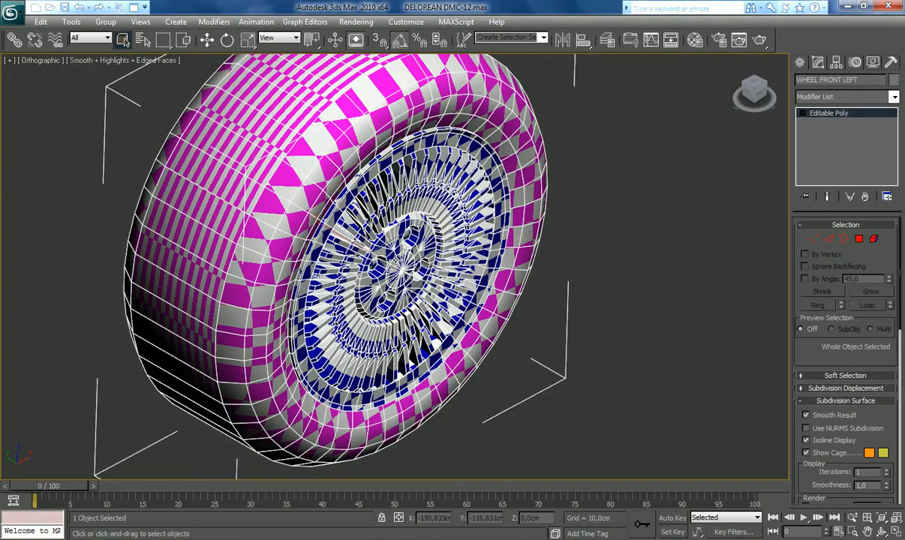
scroll(395, 260, "down", 2)
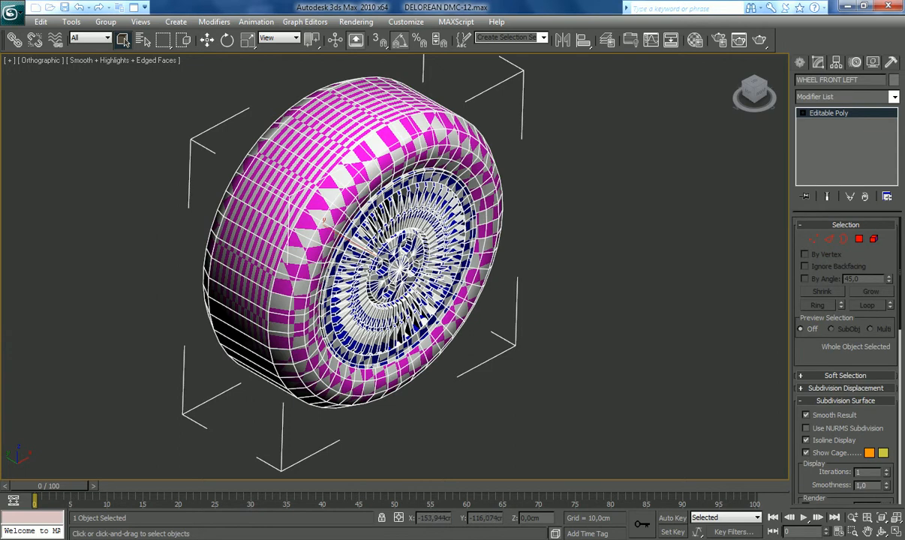
left_click_drag(745, 89, 395, 197)
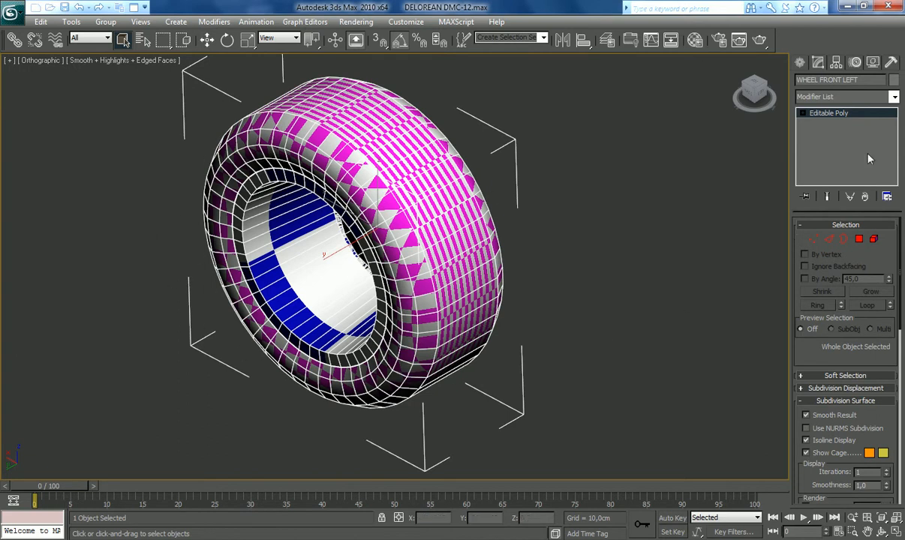
Step: Add an Unwrap UVW modifier to the front left wheel and open its UV layout for editing
left_click(844, 96)
left_click_drag(896, 177, 901, 315)
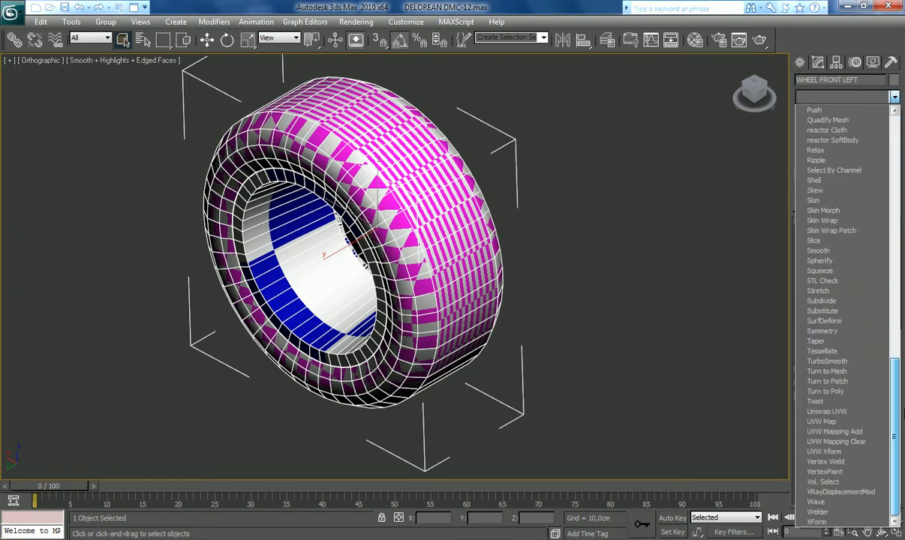
left_click(868, 471)
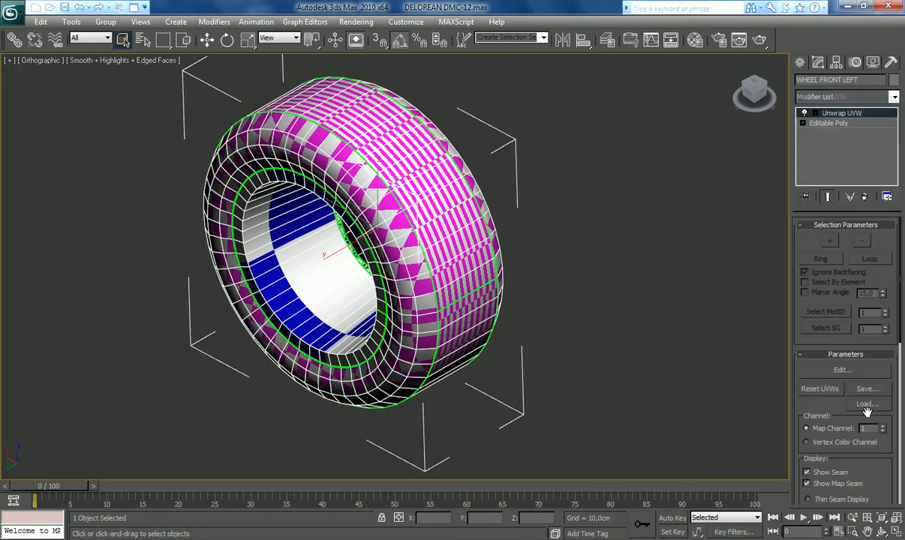
left_click(845, 370)
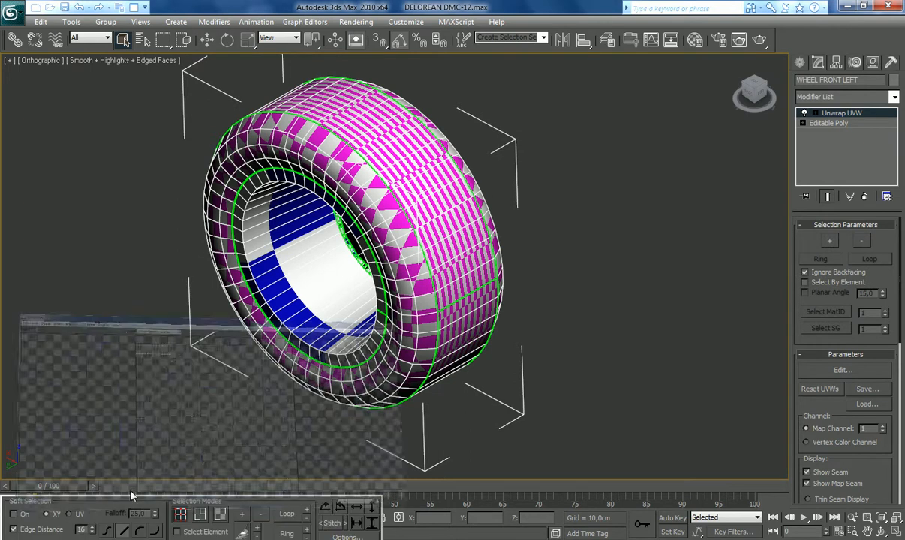
scroll(422, 266, "down", 3)
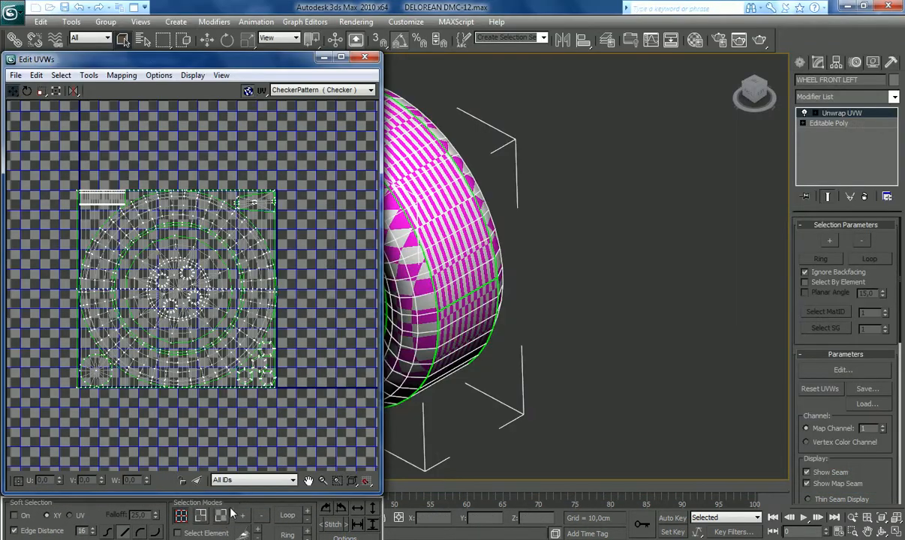
Step: Switch the UV editor to face selection and grow the selection across the whole ring of tire sidewall faces
left_click(221, 515)
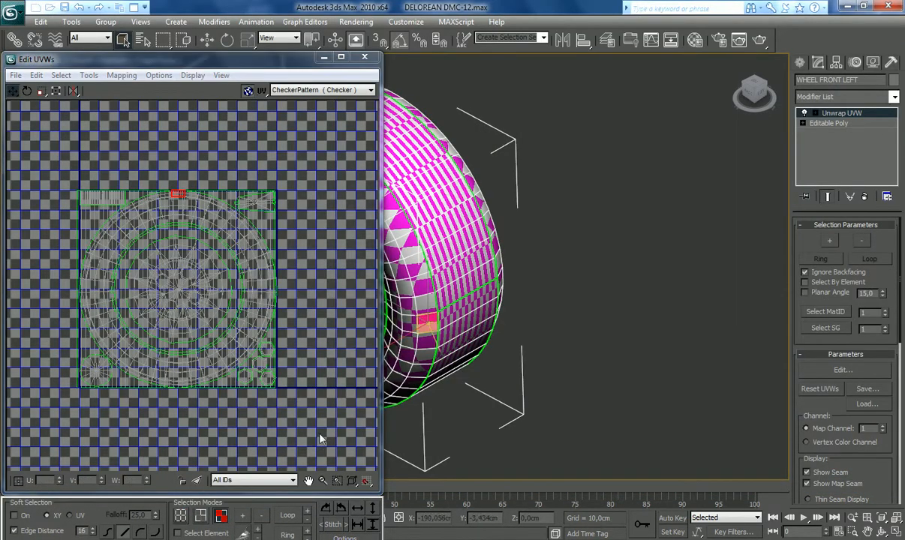
left_click(241, 516)
left_click(242, 516)
left_click(242, 516)
left_click(242, 516)
left_click(242, 515)
left_click(242, 515)
left_click(242, 516)
left_click(242, 516)
left_click(242, 516)
left_click(242, 516)
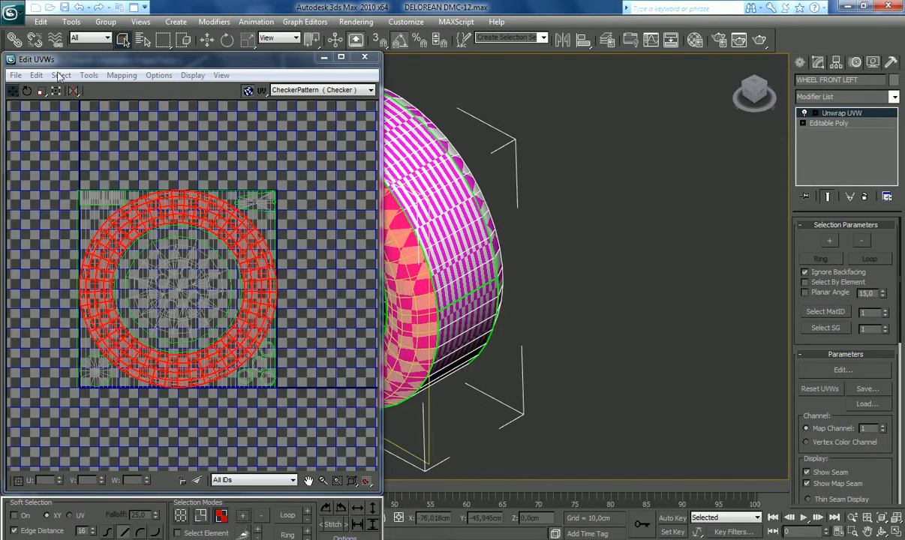
Step: Close the UV editor and collapse the front left wheel's modifier stack to Editable Poly
left_click(365, 58)
right_click(814, 115)
left_click(774, 224)
Step: Unhide the rear left, rear right and front right wheels in the Rims layer
left_click(764, 83)
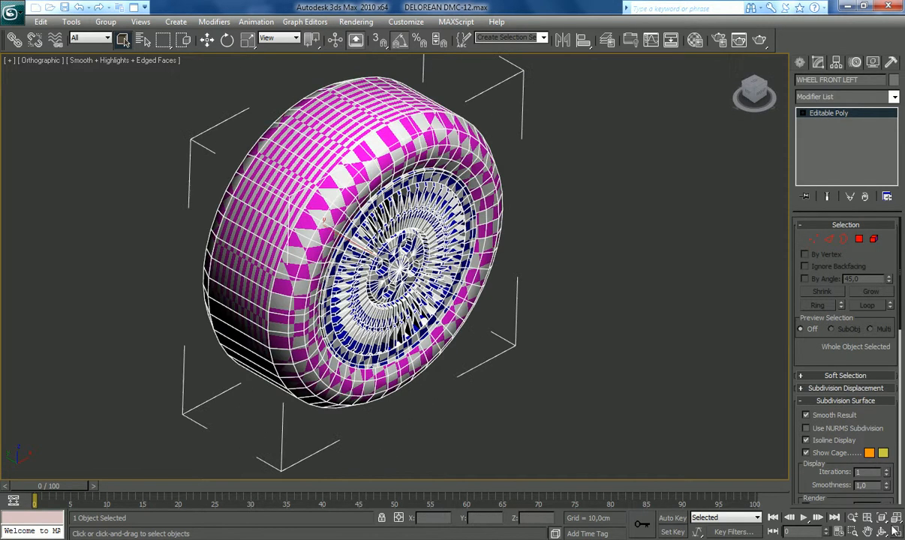
left_click(883, 520)
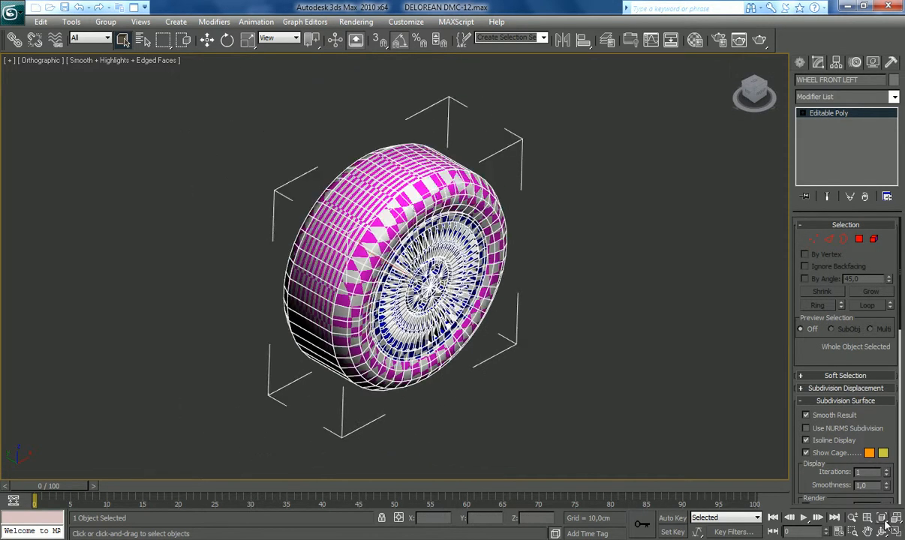
left_click(608, 40)
left_click(21, 169)
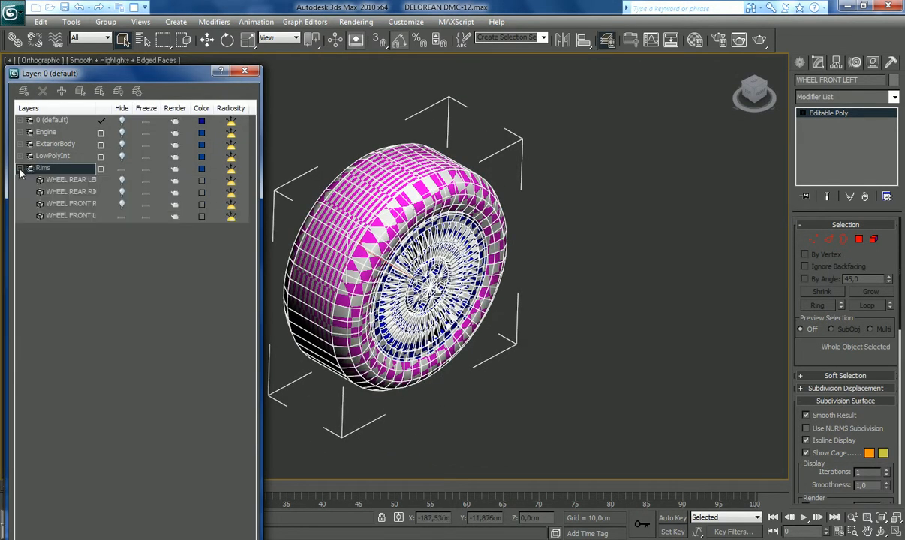
left_click(121, 180)
left_click(122, 192)
left_click(121, 204)
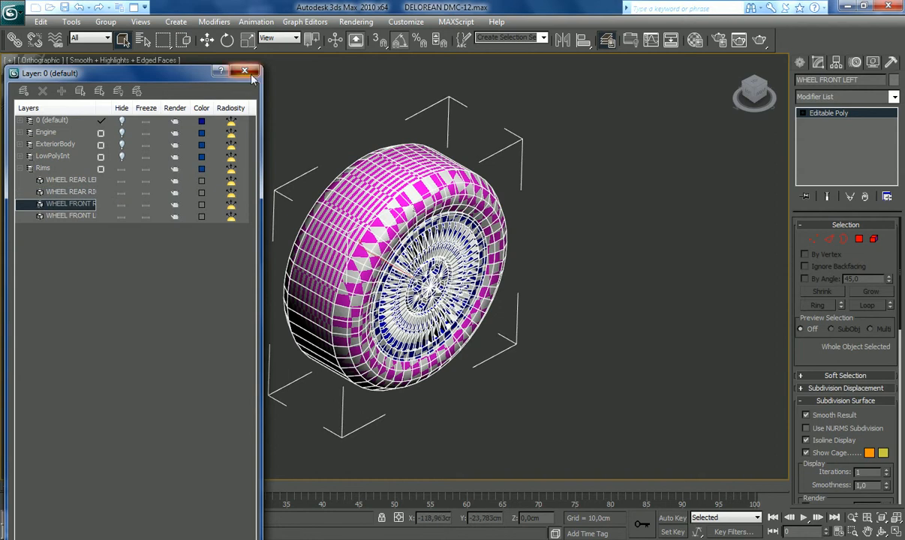
left_click(245, 70)
scroll(304, 378, "down", 4)
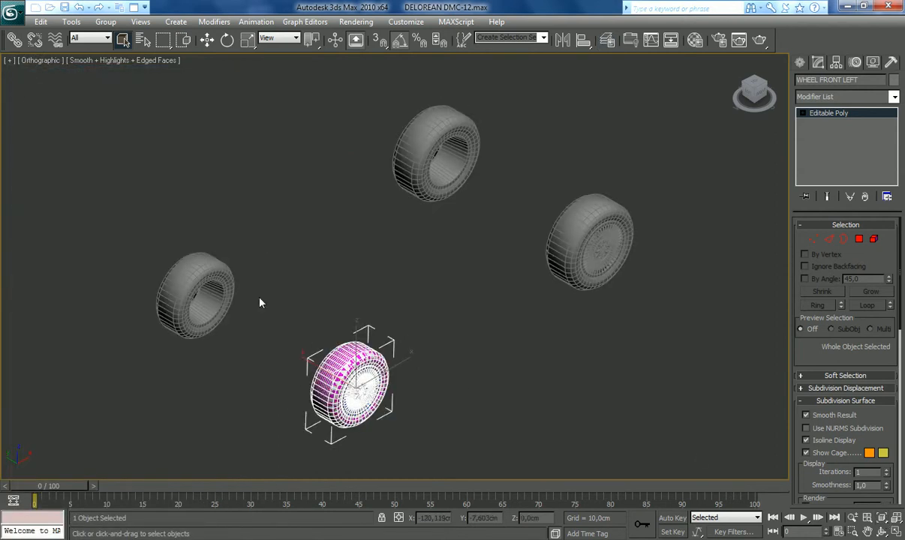
Step: Make one independent copy of the front left wheel, moved along the X axis towards the rear left wheel
left_click(602, 242)
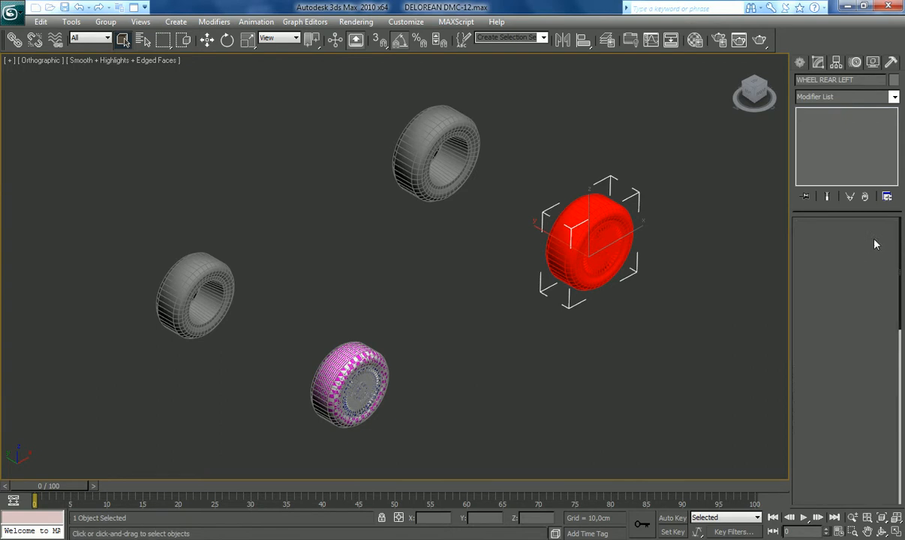
left_click(875, 240)
left_click(360, 405)
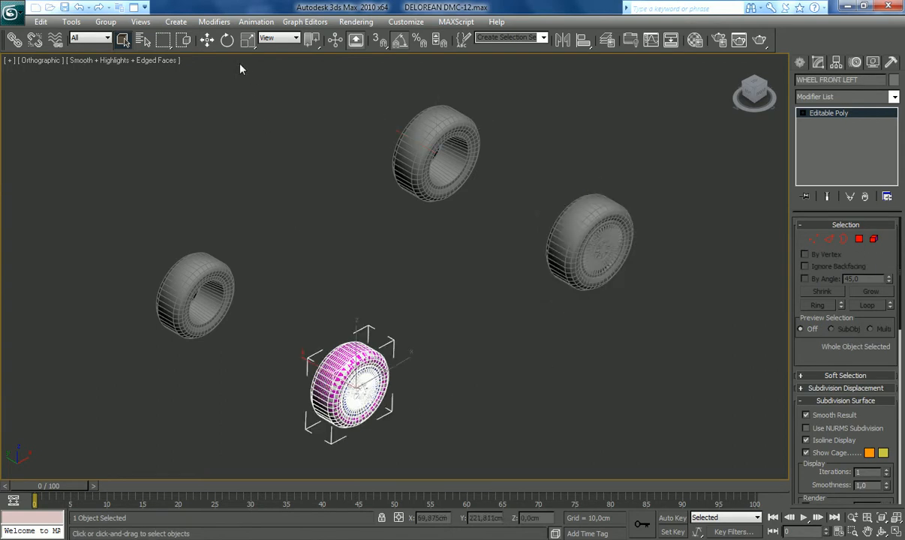
left_click(207, 41)
mouse_move(404, 373)
left_mouse_down("shift")
mouse_move(449, 339)
mouse_move(577, 303)
left_mouse_up("shift")
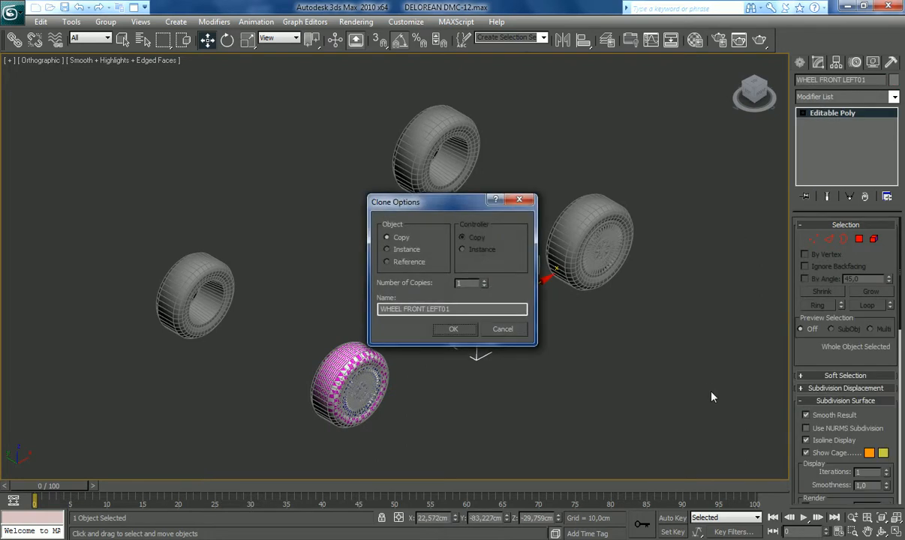
left_click(454, 330)
Step: Select the copied wheel together with the rear left wheel and center both pivots to their objects
left_click_drag(678, 228, 555, 322, "ctrl")
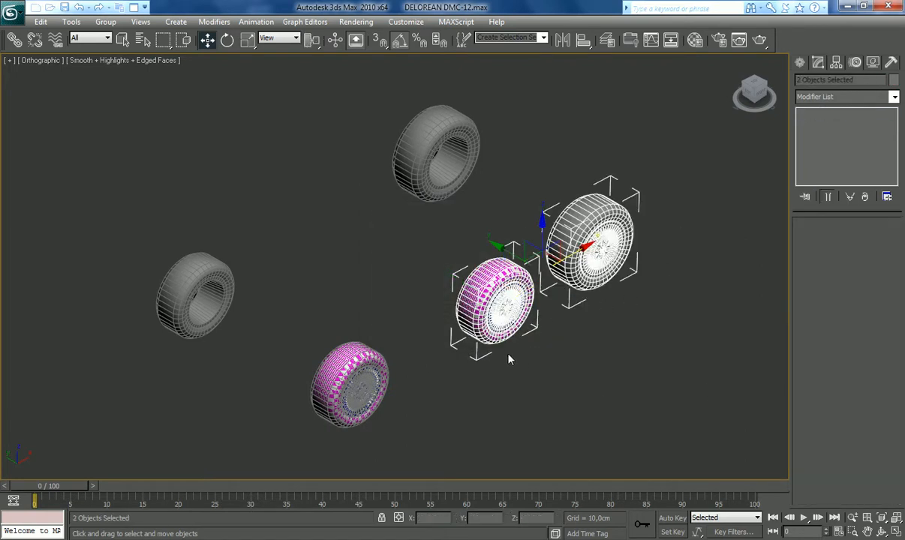
left_click(837, 65)
left_click(827, 143)
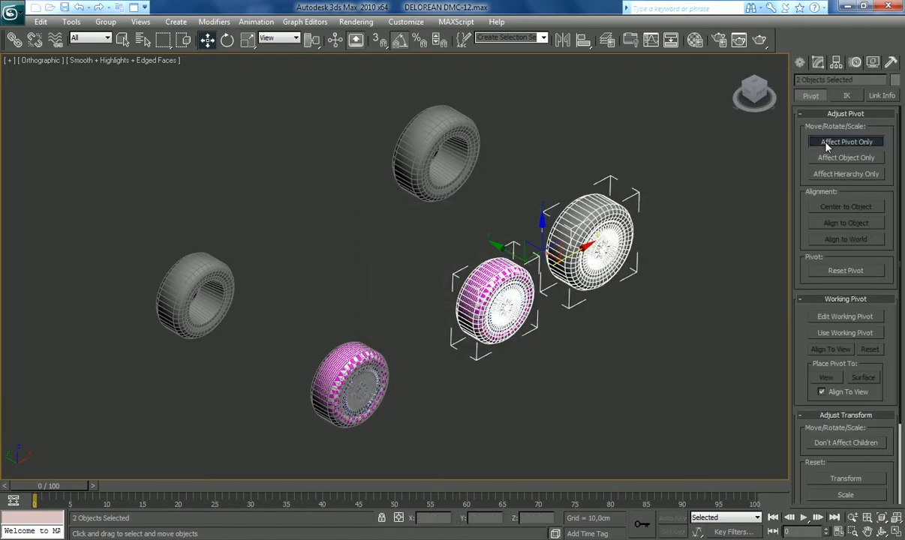
left_click(826, 210)
left_click(800, 63)
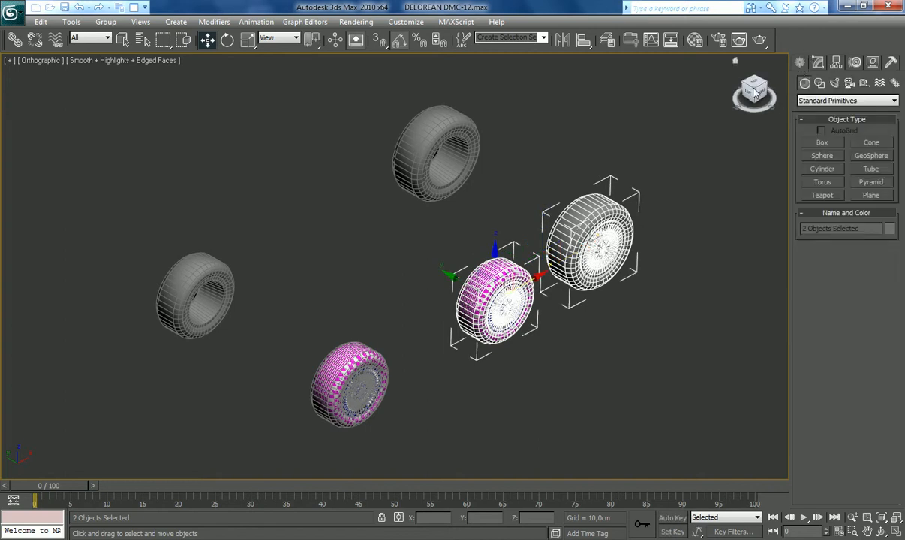
Step: Set the copied wheel's Y position to the rear left wheel's value, -76,411 cm
left_click(719, 93)
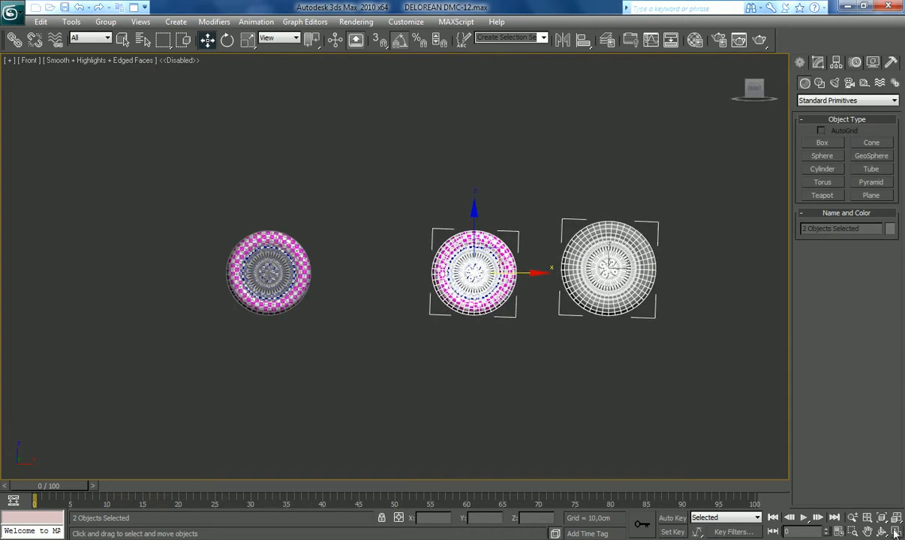
middle_click_drag(668, 354, 564, 369)
scroll(601, 355, "up", 2)
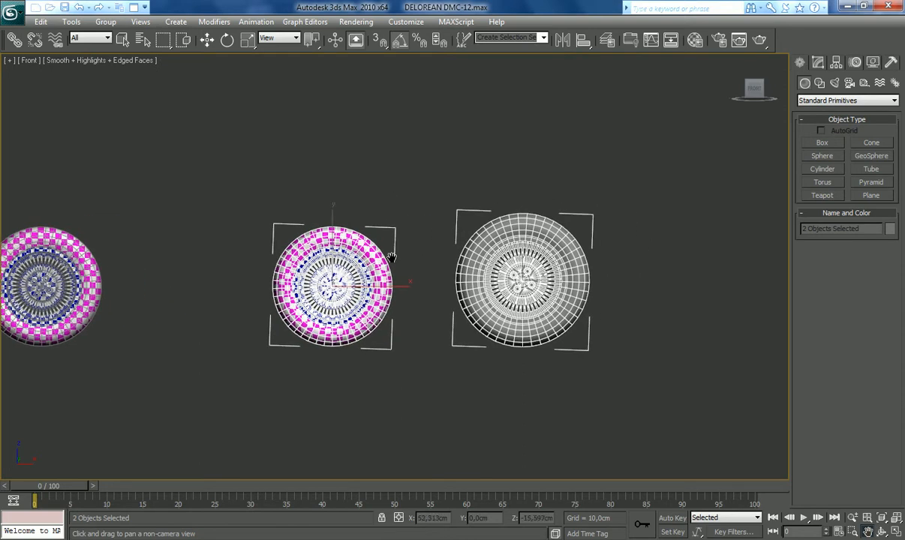
left_click(206, 40)
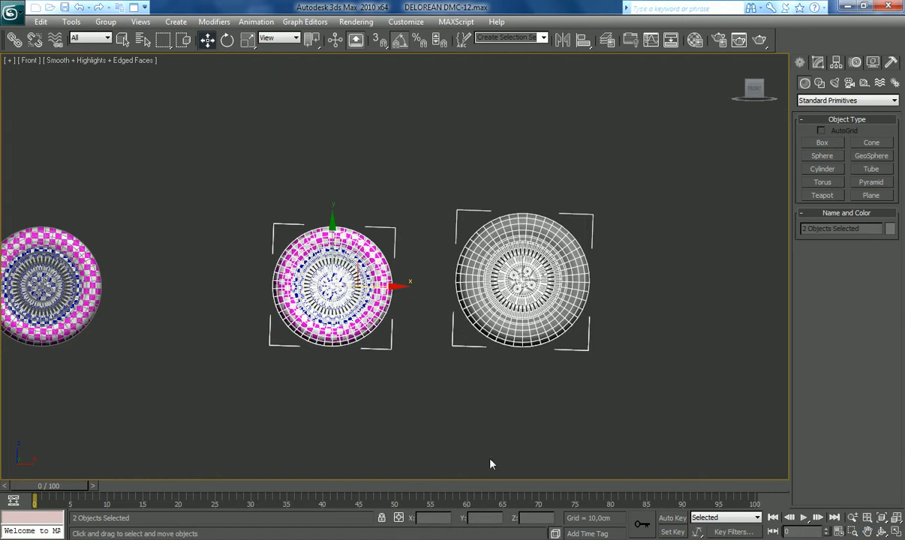
left_click(545, 308)
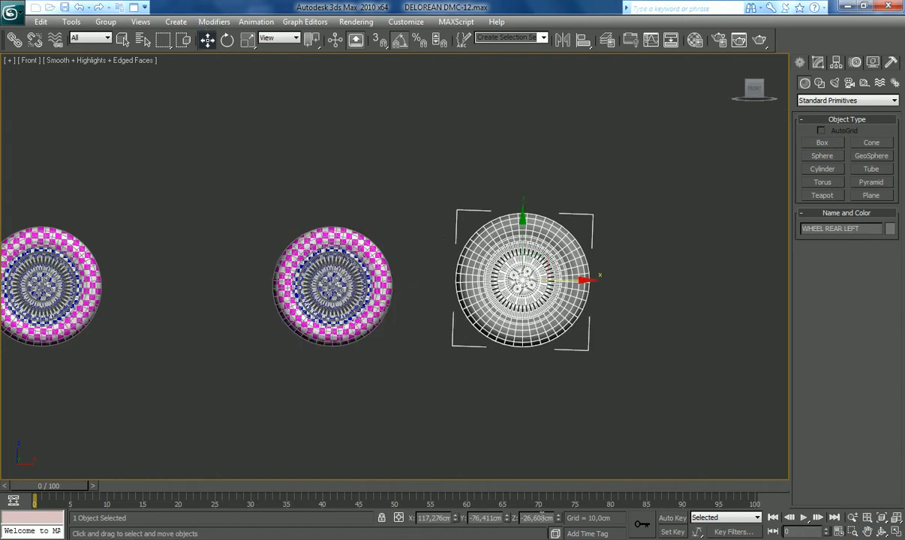
double_click(486, 518)
left_click(339, 339)
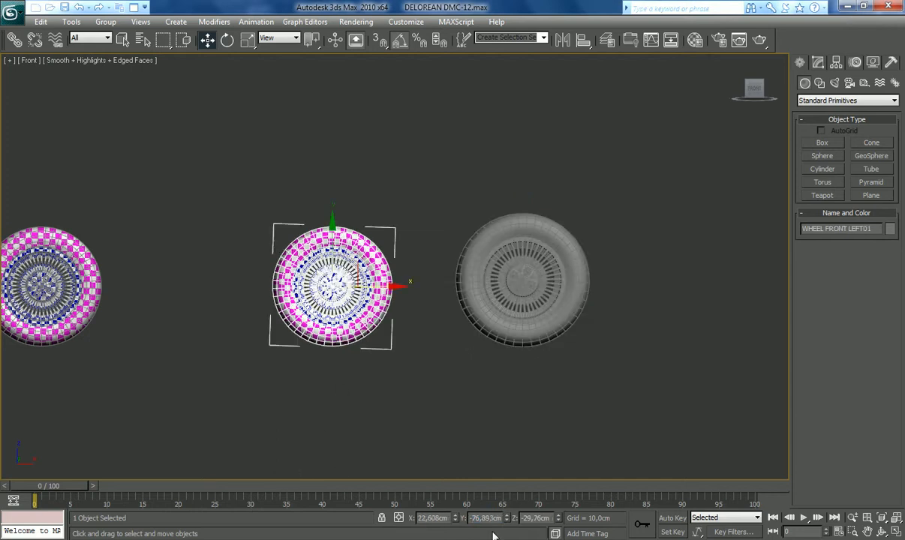
double_click(493, 520)
Step: Set the copied wheel's Z position to the rear left wheel's value, -26,608 cm
left_click(531, 336)
double_click(541, 518)
left_click(328, 335)
double_click(541, 520)
type("-26,608cm")
Step: Set the copied wheel's X position to the rear left wheel's value, 117,276 cm
left_click(546, 331)
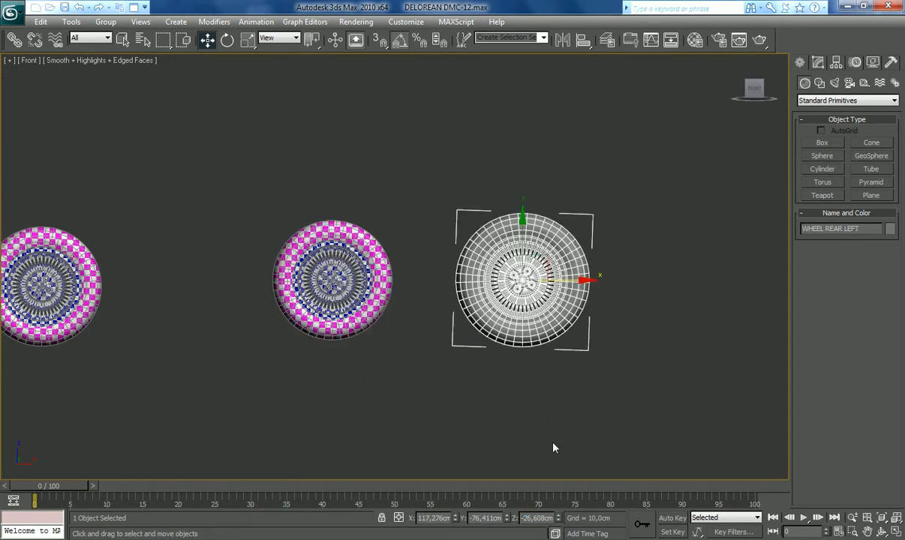
double_click(435, 518)
key("ctrl+c")
left_click(315, 310)
double_click(434, 518)
key("ctrl+v")
key("Return")
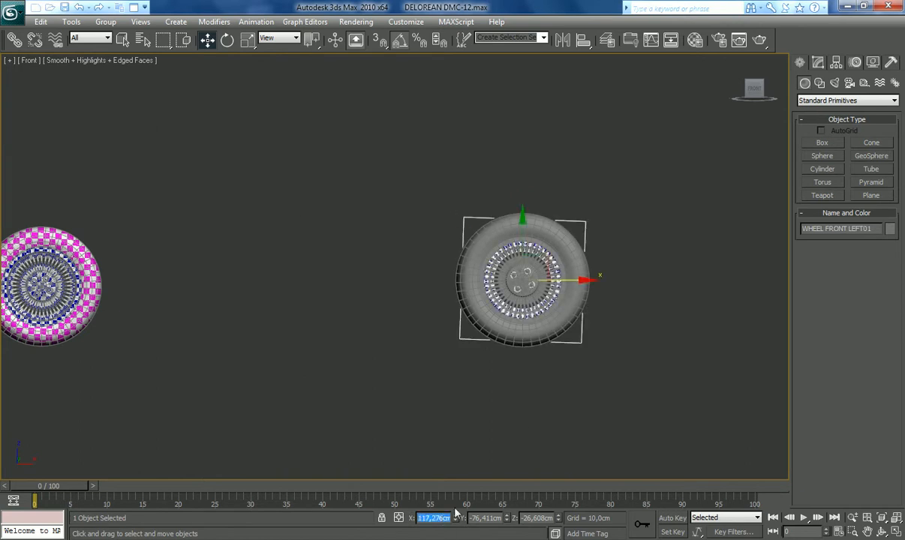
Step: Scale the copied wheel up uniformly to 21,415 percent so that it matches the rear left wheel's size
left_click(744, 86)
left_click(868, 530)
left_click_drag(638, 337, 452, 331)
scroll(540, 316, "up", 3)
scroll(540, 316, "up", 2)
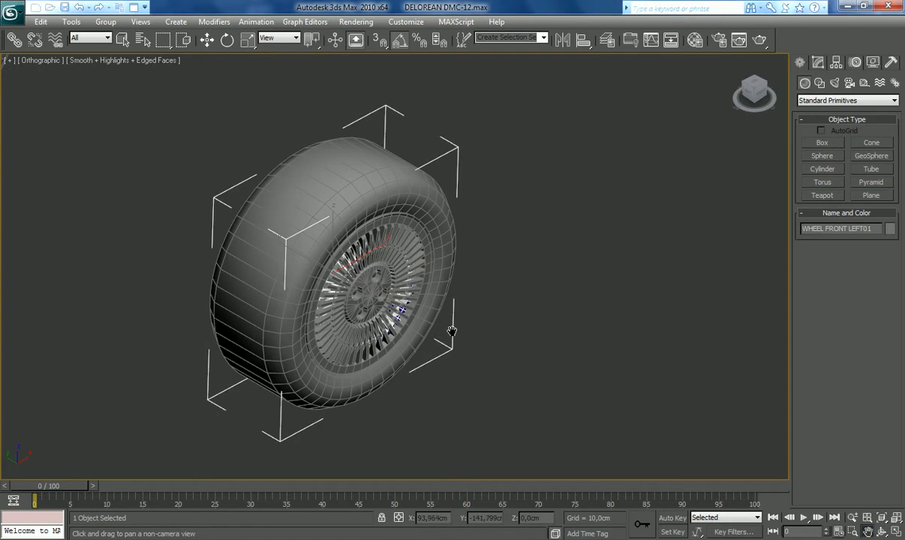
left_click(247, 40)
right_click(248, 40)
left_click_drag(589, 86, 611, 153)
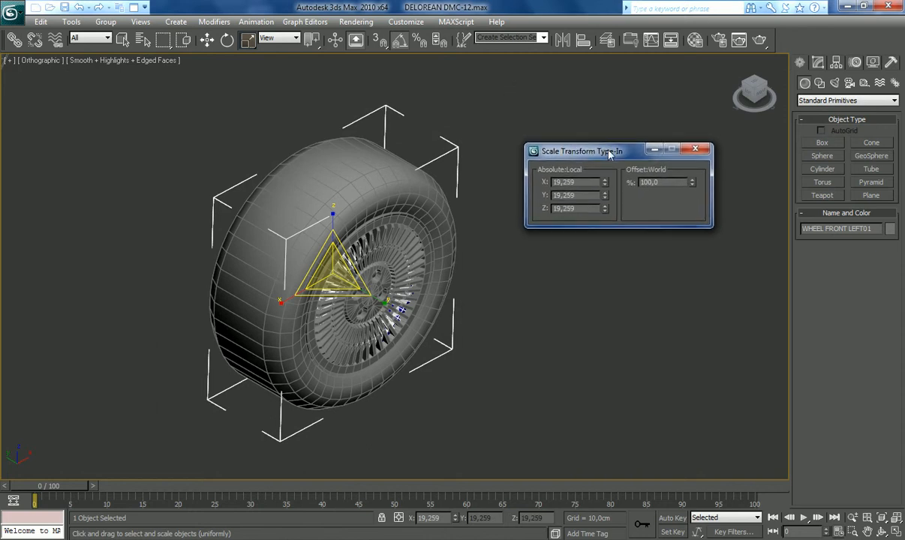
left_click(692, 182)
left_click_drag(692, 183, 692, 184)
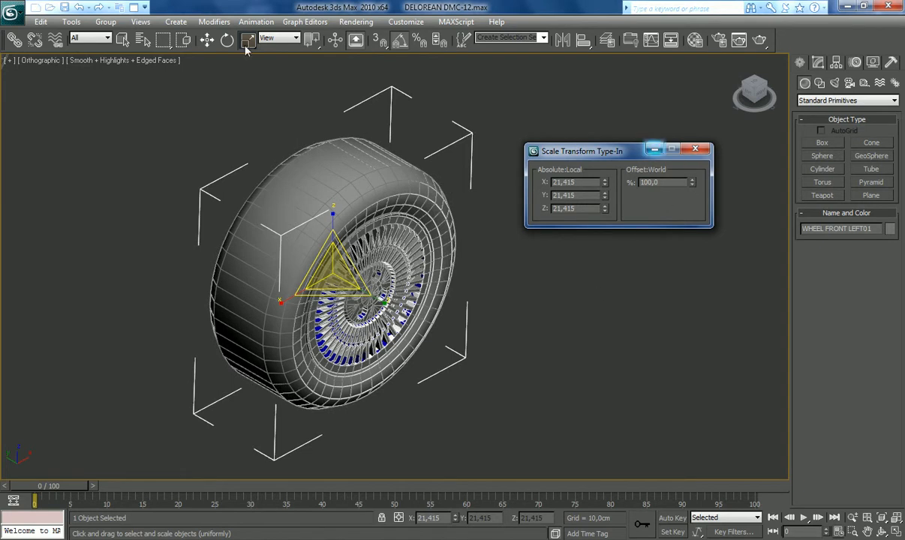
left_click(696, 150)
left_click(207, 40)
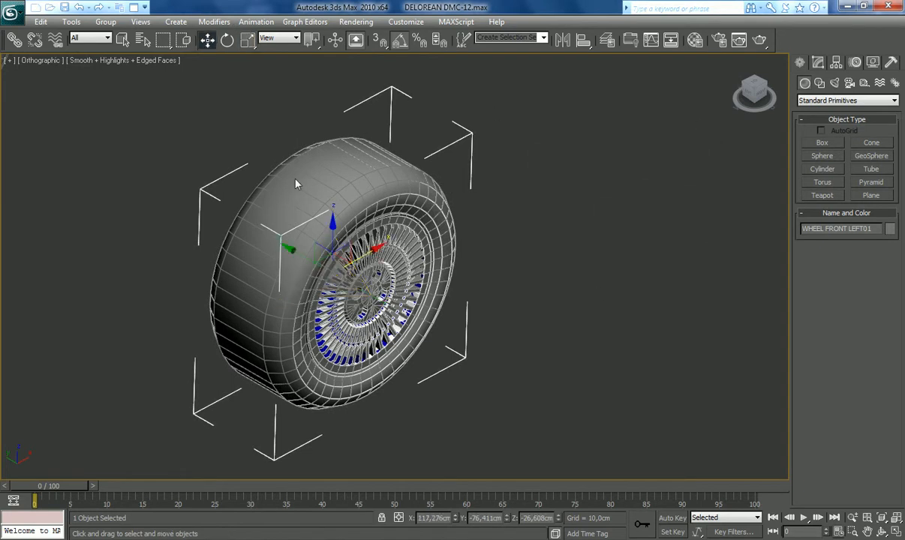
left_click_drag(291, 251, 293, 251)
key("ctrl+z")
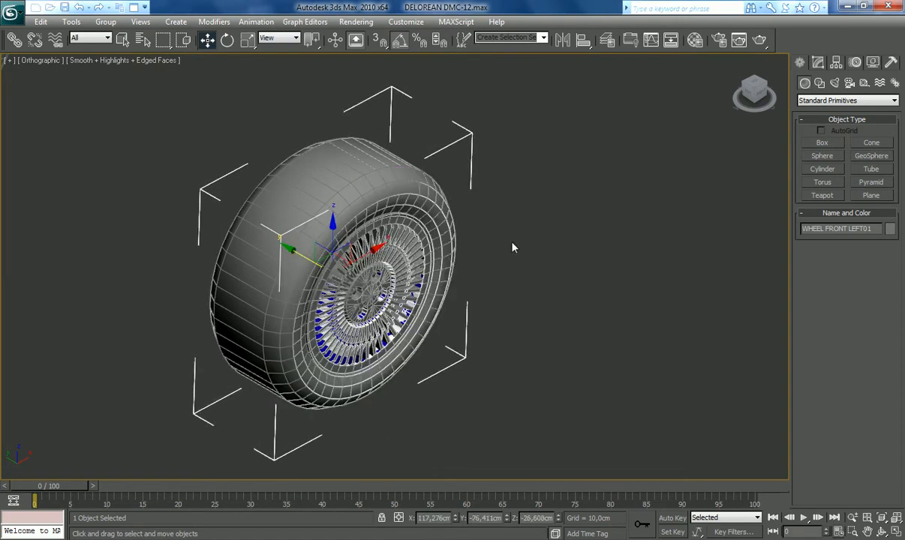
Step: Check the overlapping wheels from the side, then select the original rear left wheel and copy its object name
left_click(748, 96)
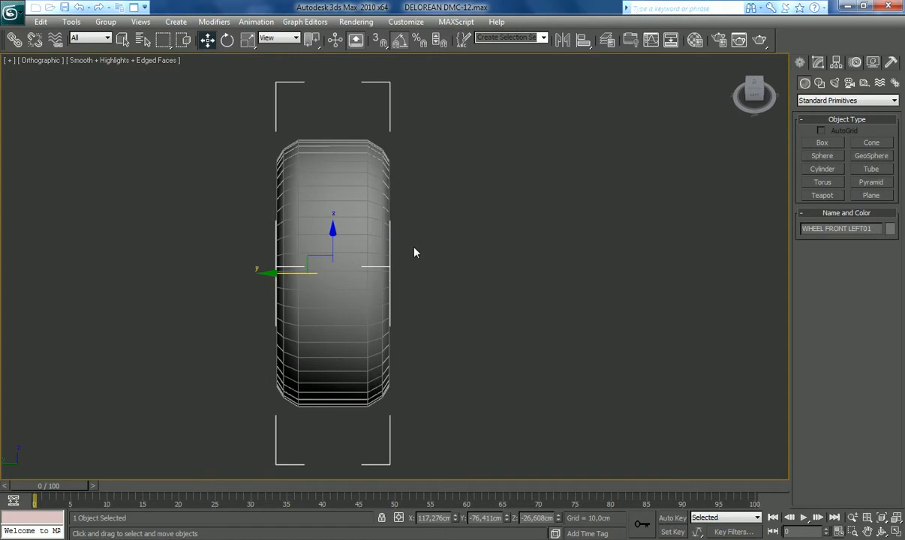
key("e")
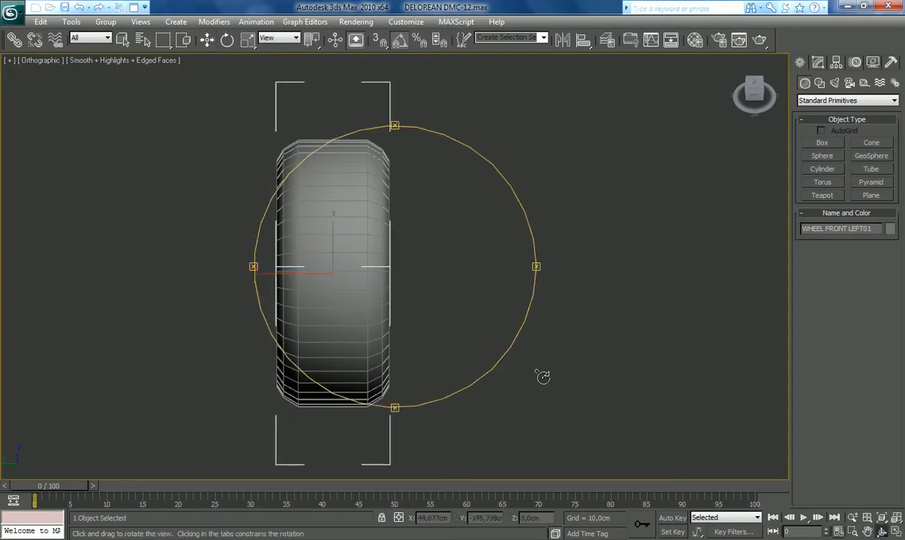
left_click_drag(441, 336, 456, 299)
left_click_drag(415, 314, 390, 304)
left_click(123, 40)
left_click(371, 299)
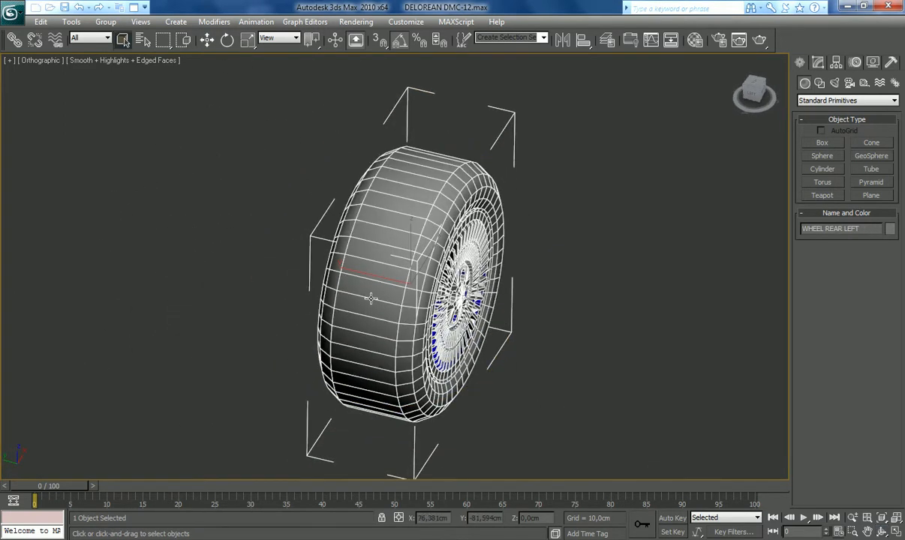
left_click(807, 229)
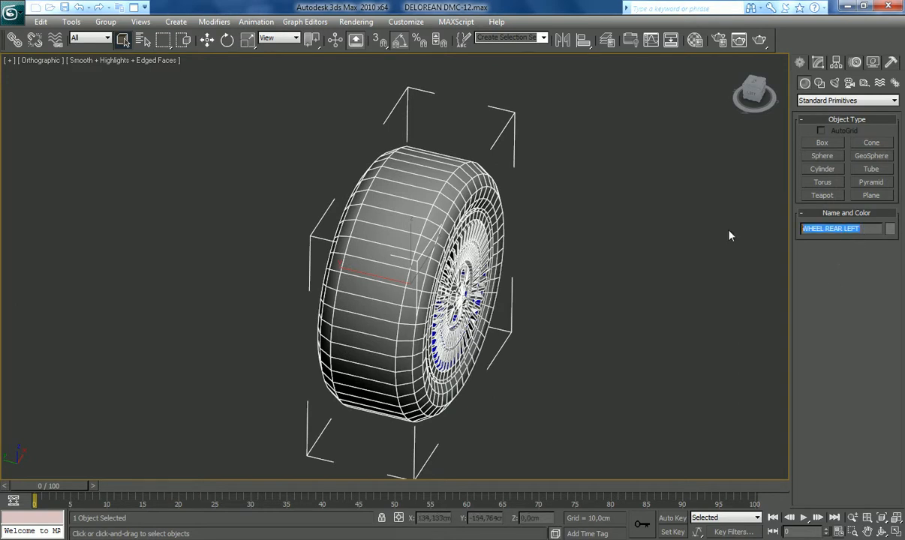
Step: Delete the original rear left wheel and rename the copied wheel WHEEL REAR LEFT
left_click(328, 304)
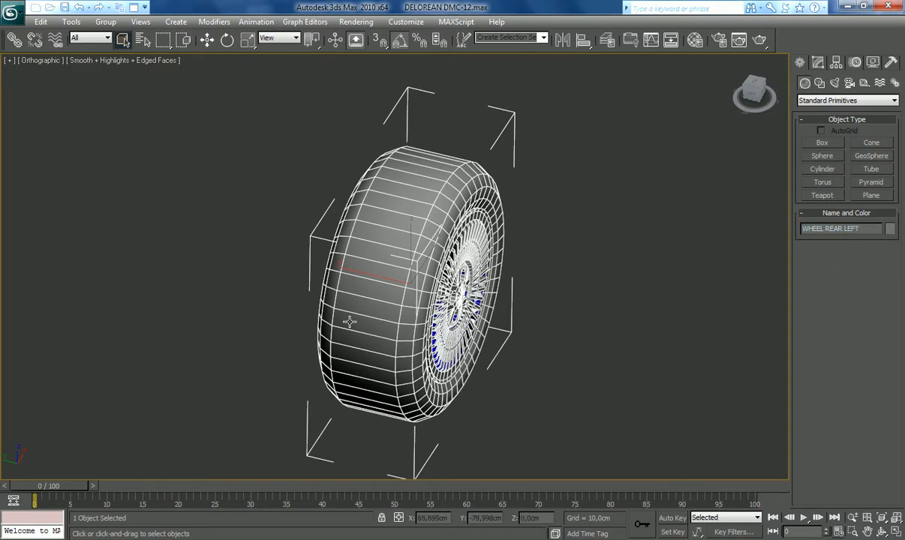
left_click(807, 228)
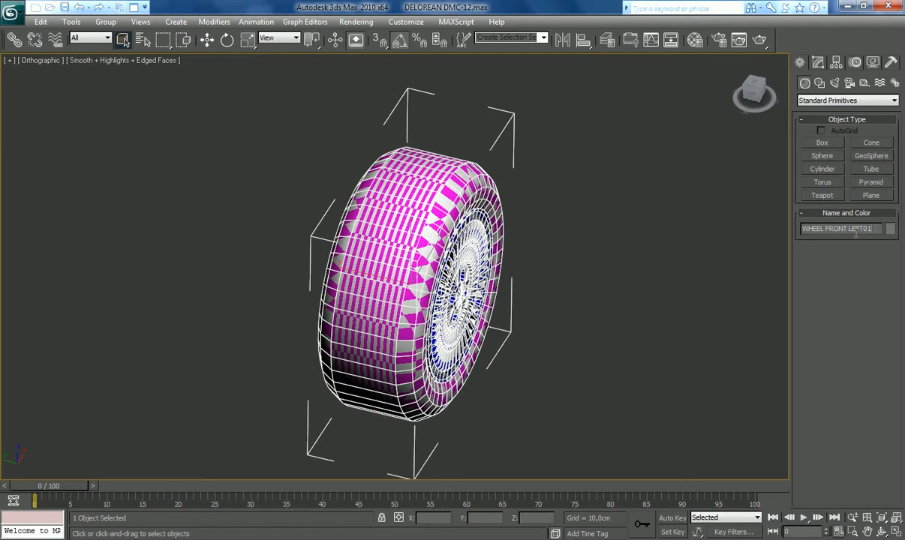
left_click(596, 277)
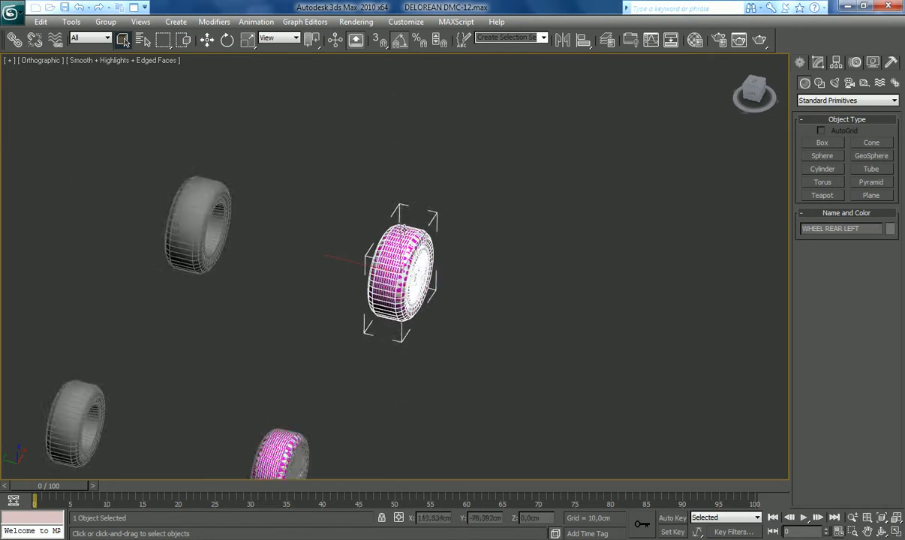
Step: Attach the UV-mapped front left wheel to the WHEEL REAR LEFT object
scroll(402, 229, "down", 3)
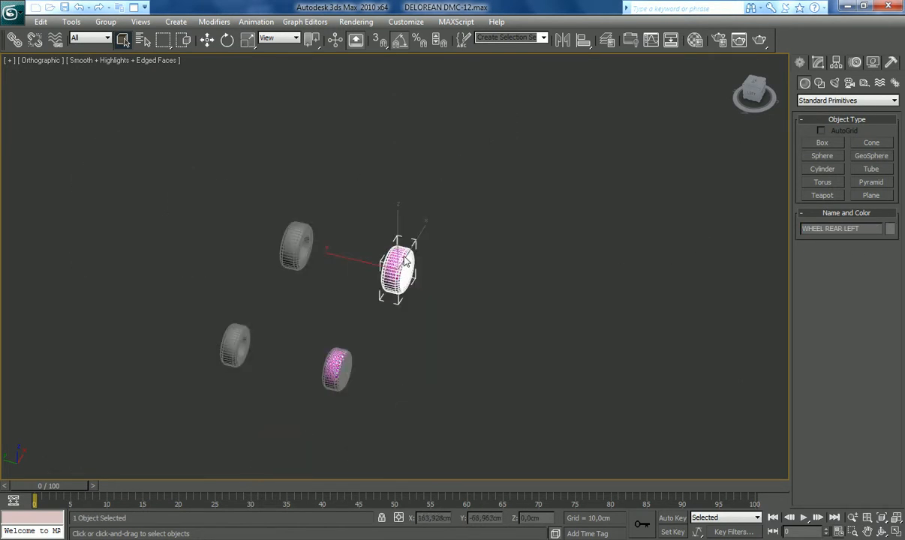
left_click(816, 63)
left_click(837, 403)
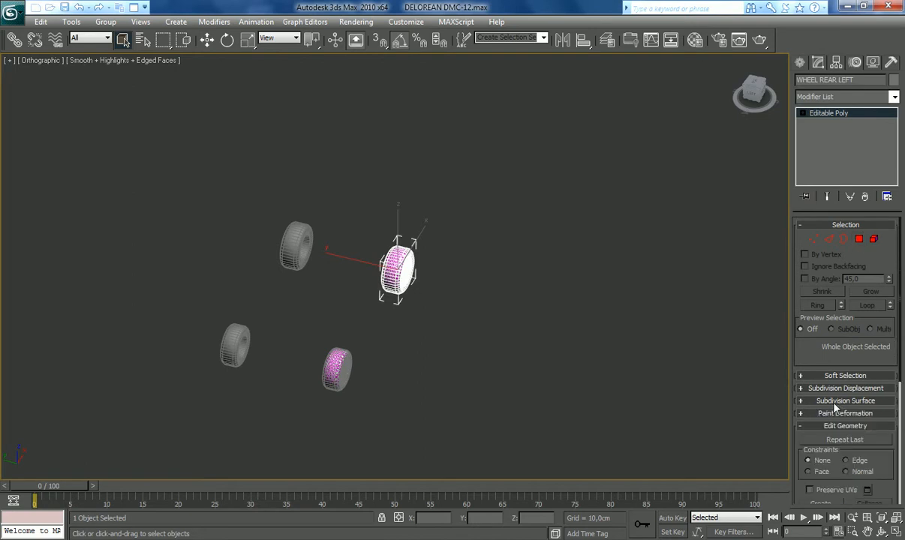
scroll(833, 428, "down", 3)
left_click(824, 422)
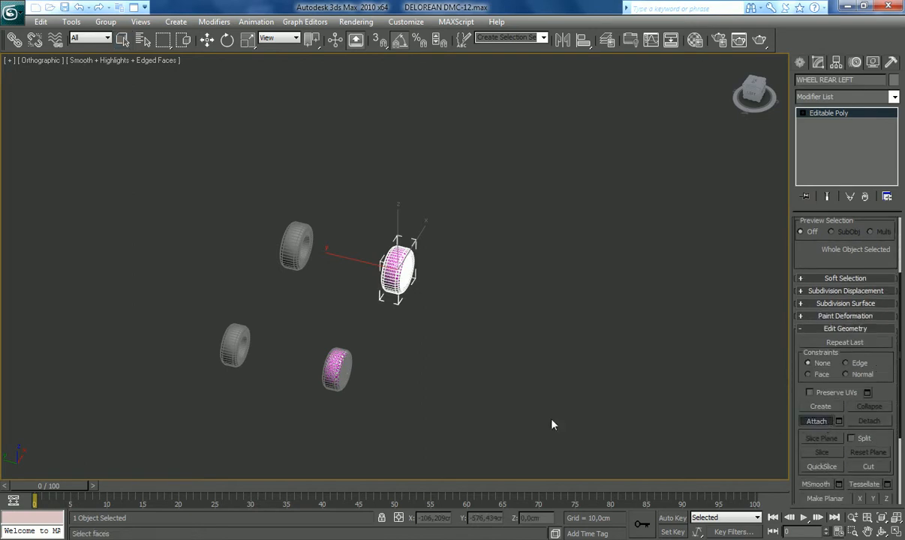
left_click(337, 368)
left_click(817, 424)
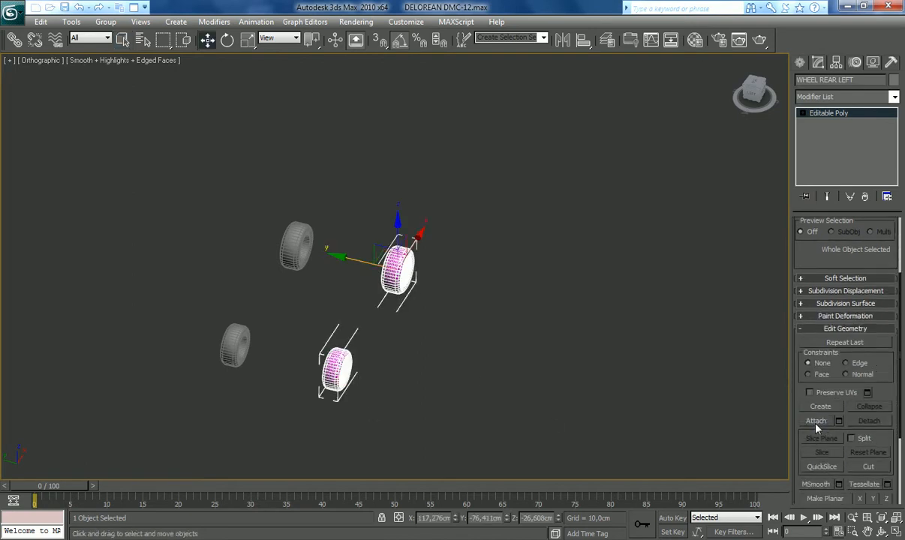
Step: Delete the two old wheels on the car's right side and apply a Symmetry modifier to the attached left wheels
left_click_drag(152, 173, 299, 357)
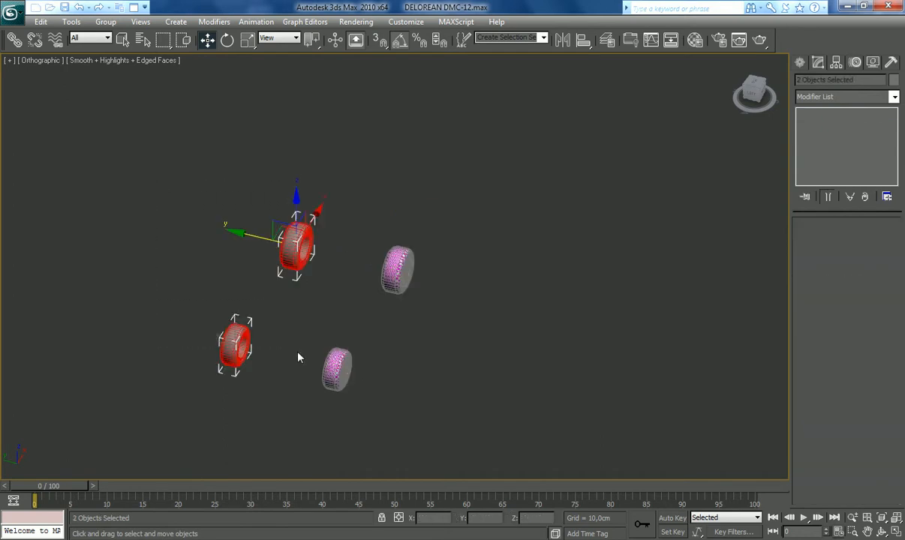
key("Delete")
left_click(398, 266)
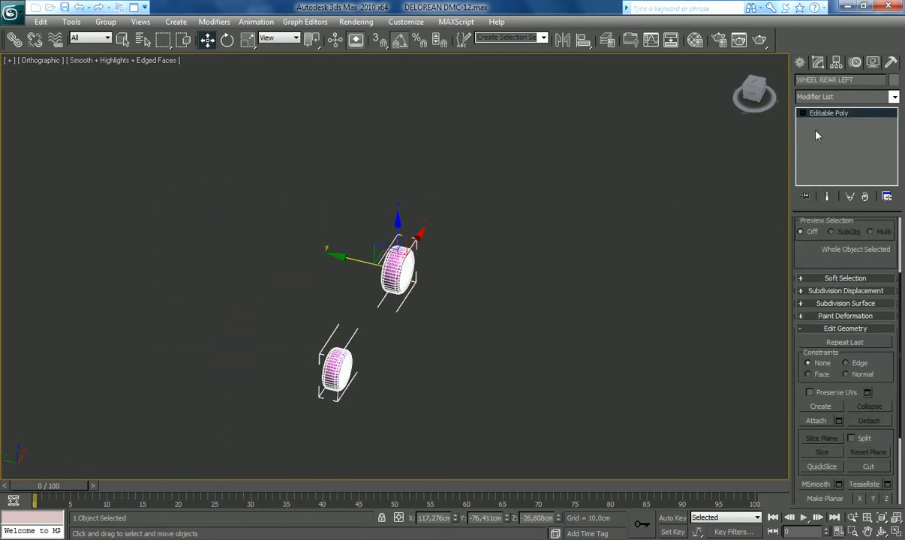
left_click(895, 97)
scroll(841, 300, "down", 20)
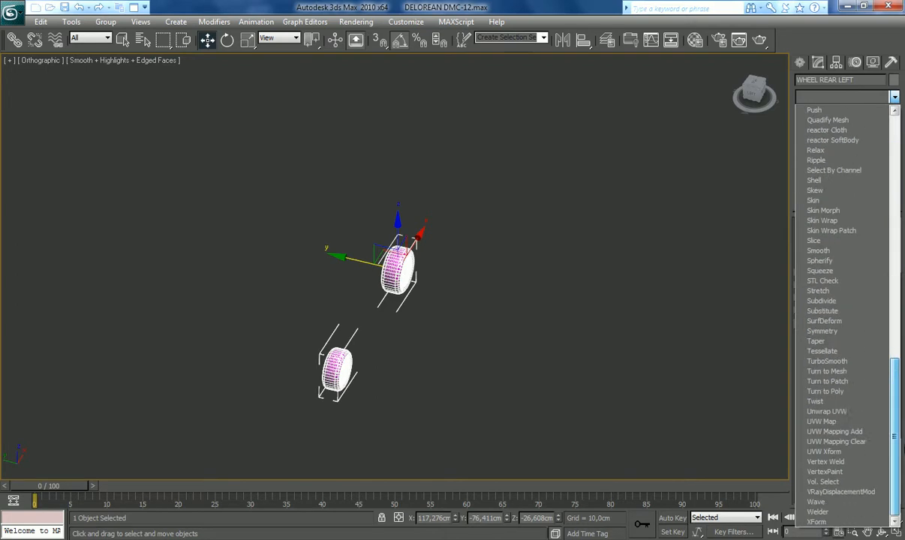
left_click(829, 331)
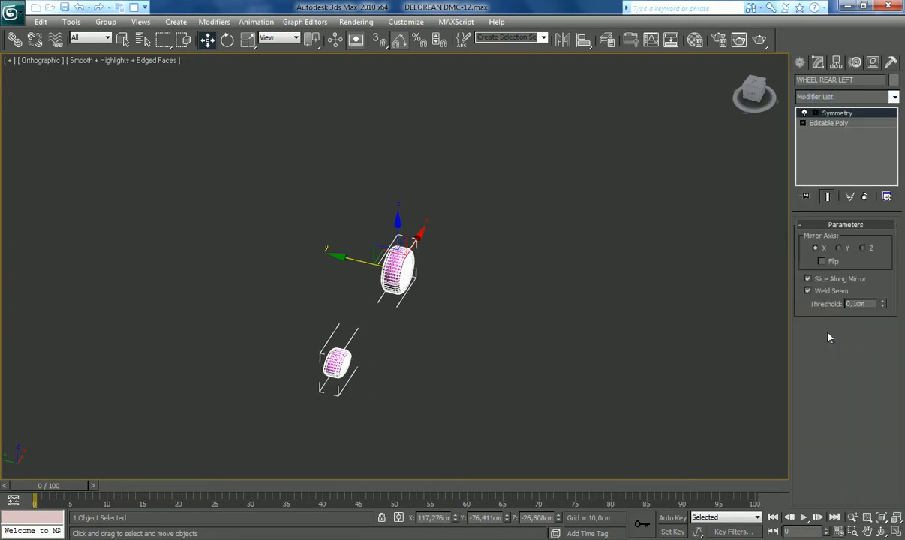
Step: Move the Symmetry modifier's mirror gizmo to the world origin at X 0, Y 0, Z 0
left_click(816, 114)
left_click(837, 124)
double_click(443, 519)
type("0")
key("Return")
type("0")
key("Return")
double_click(539, 518)
type("0")
key("Return")
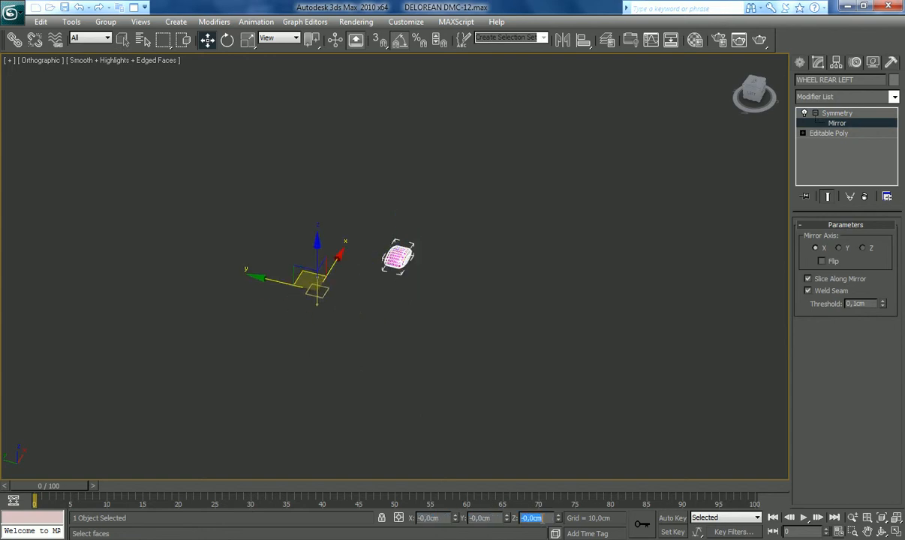
Step: Set the Symmetry mirror axis to Z and collapse the modifier into the editable poly
left_click(839, 249)
left_click(872, 251)
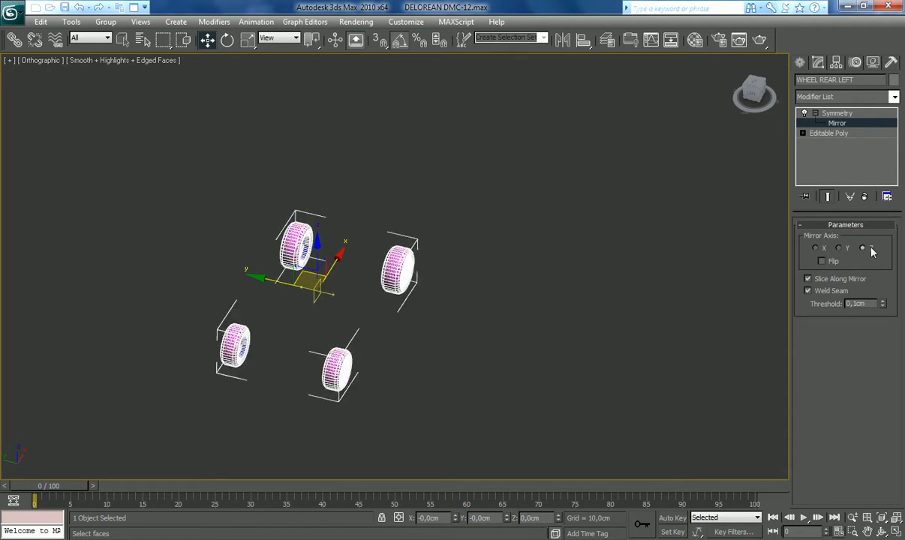
right_click(839, 114)
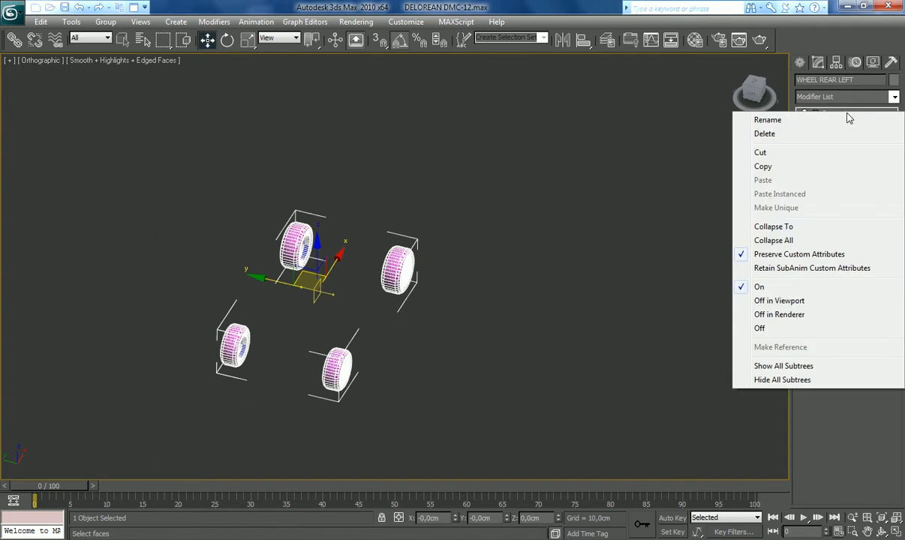
left_click(773, 217)
Step: Apply an Unwrap UVW modifier to the four-wheel object
left_click(882, 531)
left_click_drag(388, 327, 371, 310)
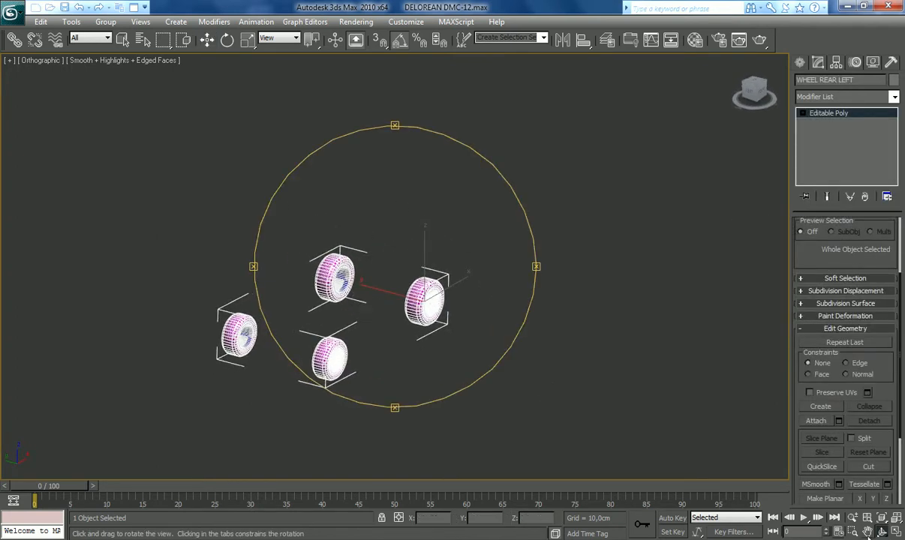
left_click(867, 532)
left_click_drag(505, 377, 579, 346)
scroll(579, 346, "up", 3)
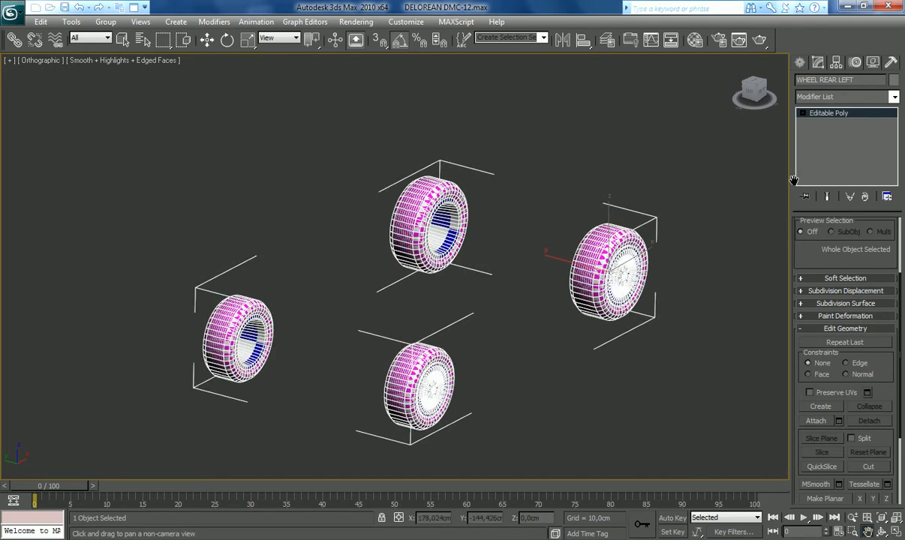
left_click(894, 97)
scroll(852, 420, "down", 20)
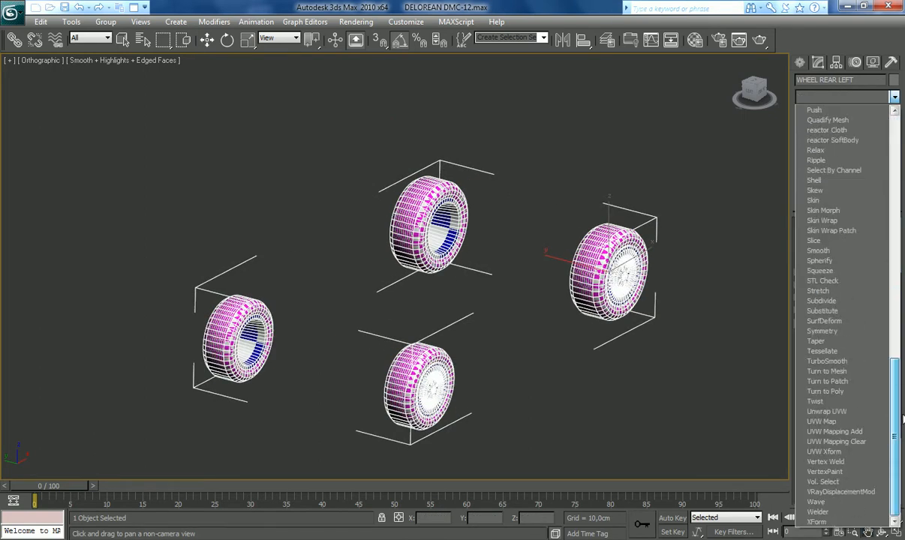
left_click(853, 418)
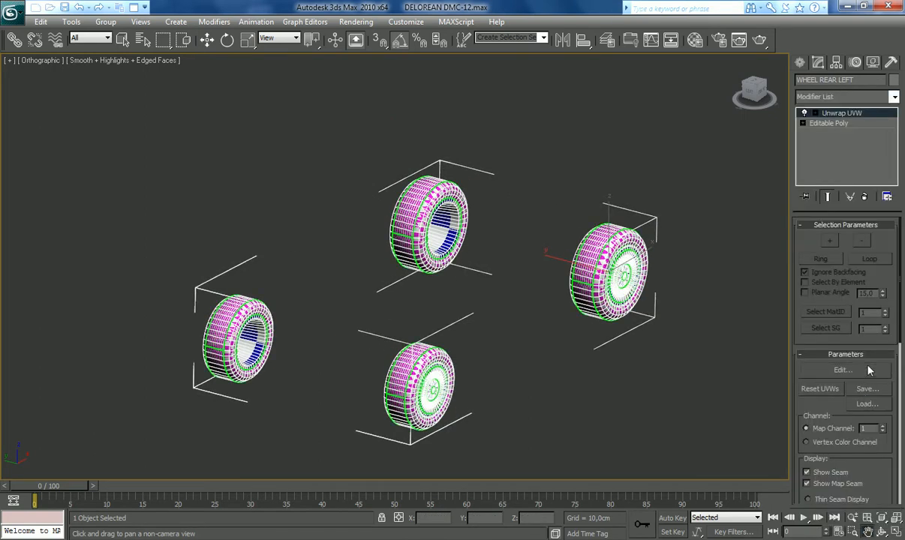
Step: Inspect the four wheels' UV layout in the UV editor and switch to face selection mode
left_click(63, 530)
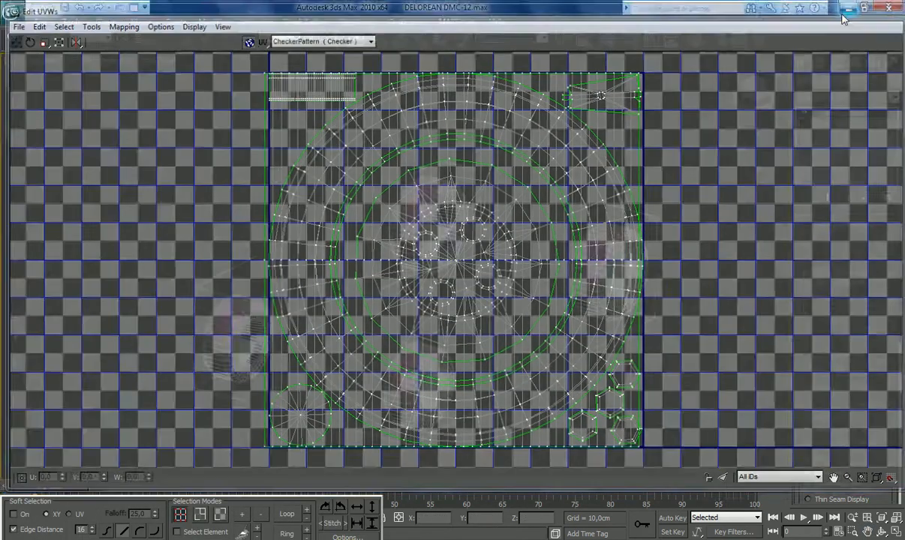
left_click(846, 8)
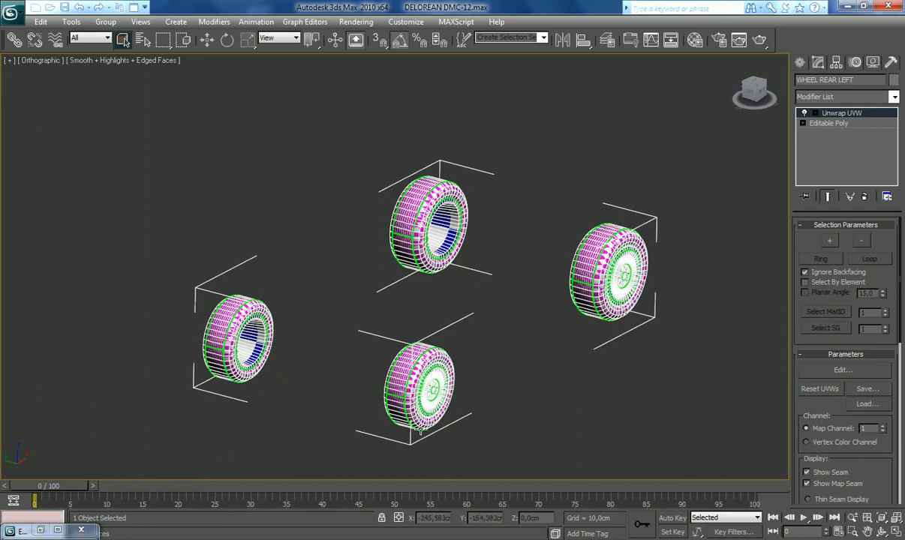
left_click(59, 530)
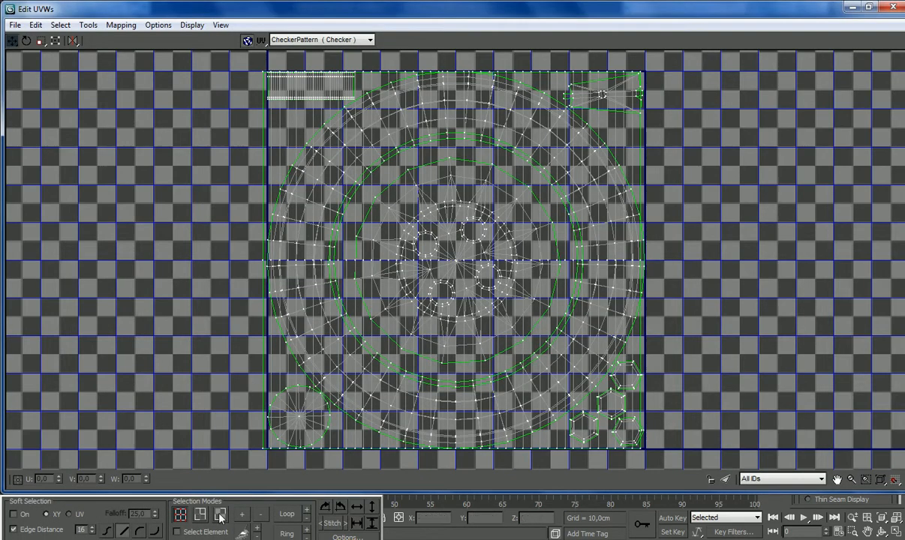
key("3")
left_click(855, 9)
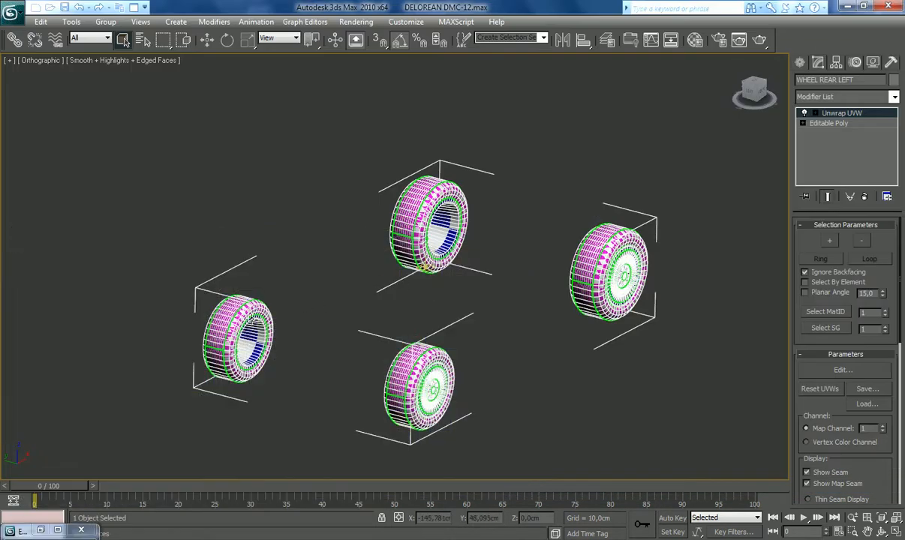
Step: Select one sidewall face on each of the four tyres in the viewport
left_click(248, 317)
left_click(430, 203, "ctrl")
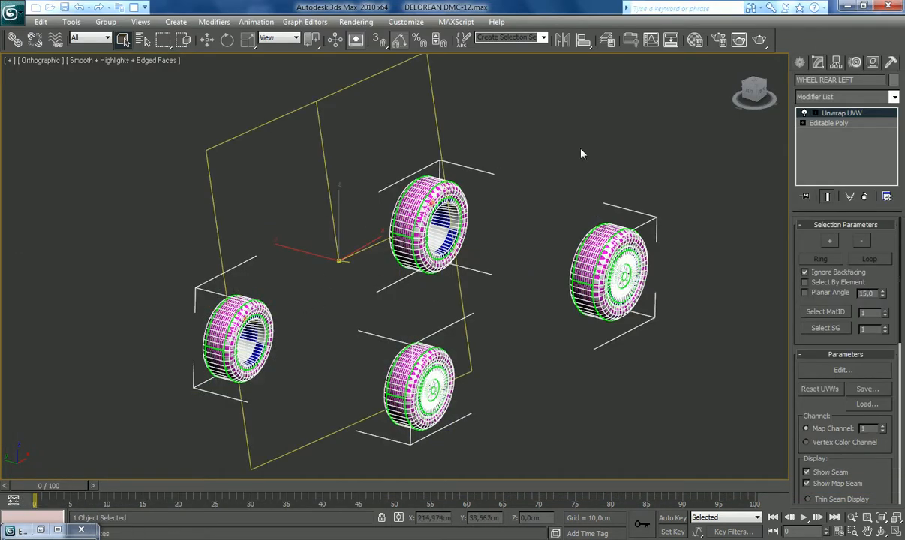
left_click(743, 106)
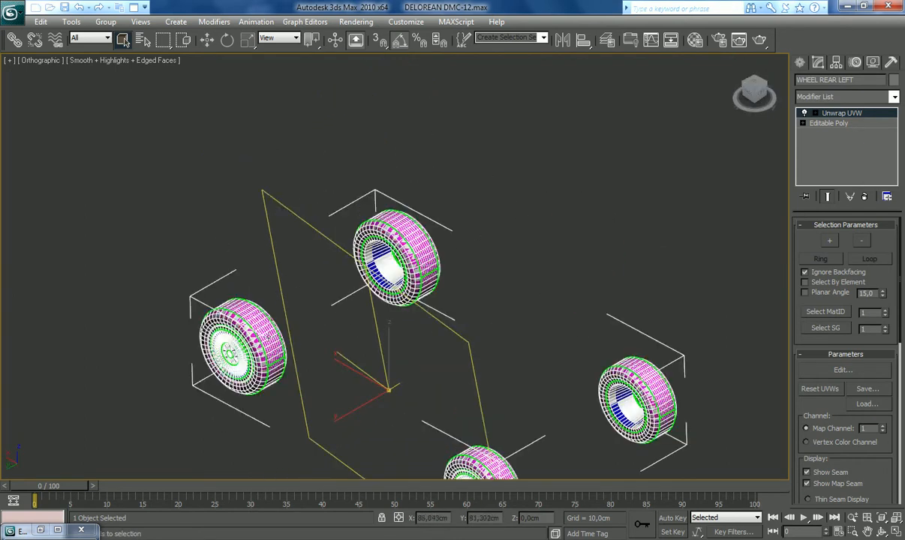
left_click(257, 346, "ctrl")
left_click(453, 461, "ctrl")
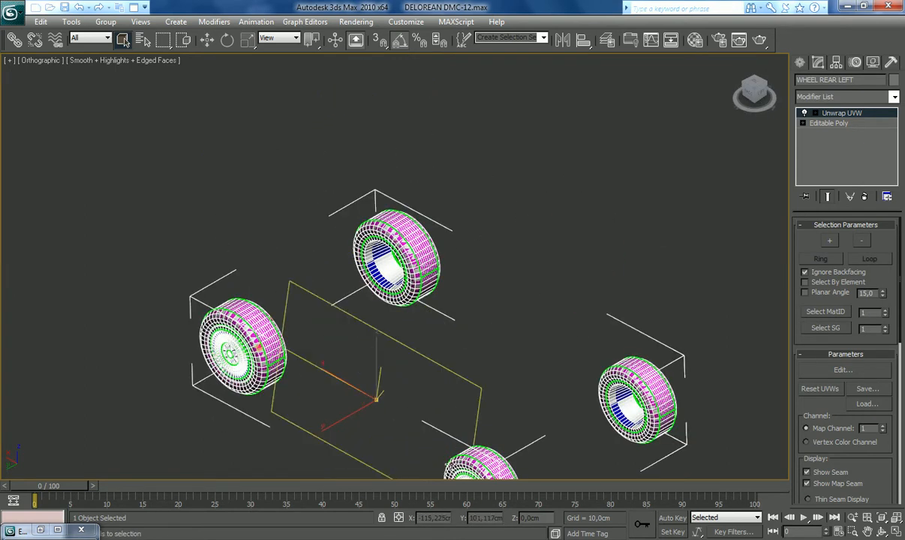
Step: Expand the face selection in the UV editor to the whole tyre sidewall ring to check the overlapping UVs
left_click(59, 530)
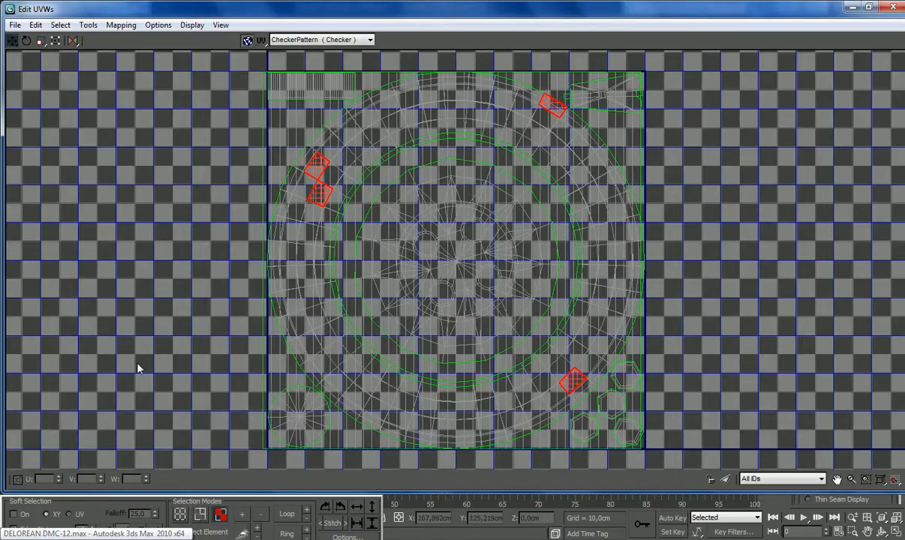
left_click(242, 515)
left_click(242, 517)
left_click(242, 516)
left_click(242, 516)
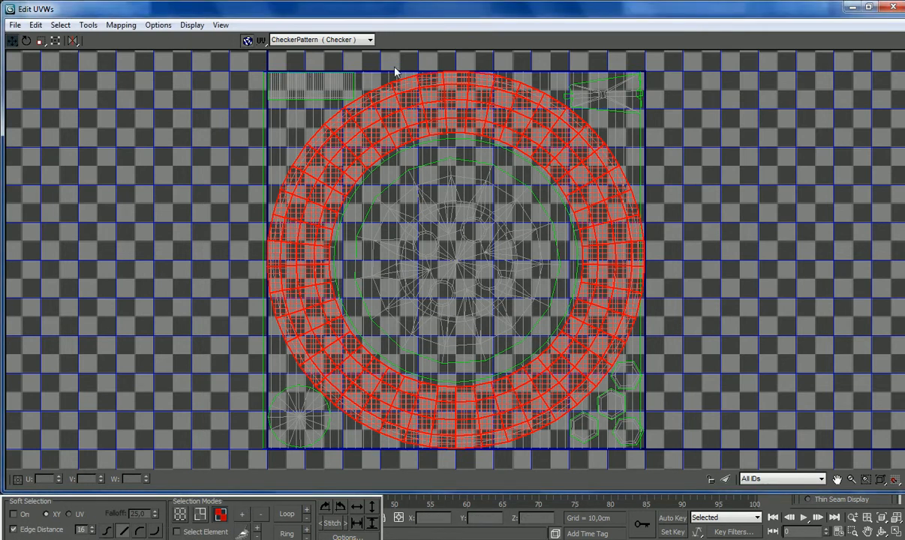
Step: Put the UV editor away and collapse the Unwrap UVW modifier into the editable poly
left_click(851, 6)
right_click(841, 114)
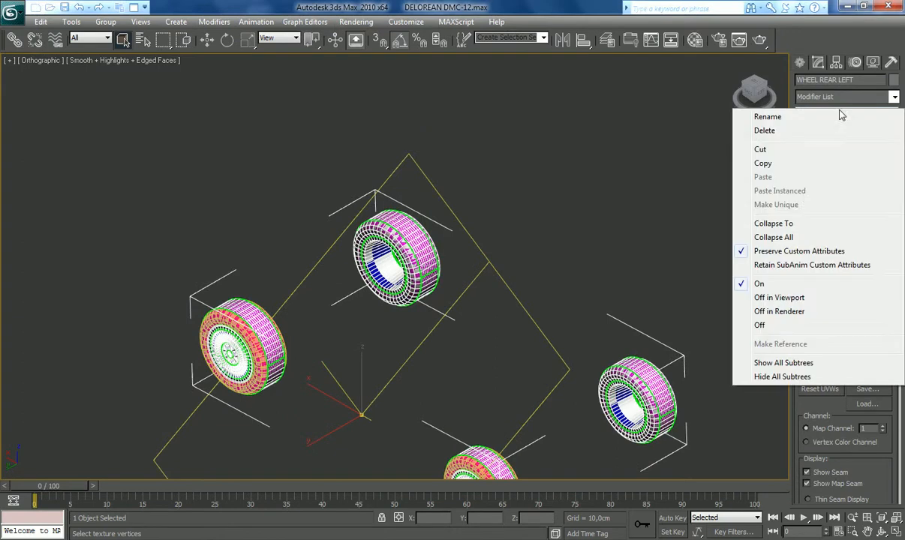
left_click(781, 223)
Step: Unhide the ExteriorBody layer to view the mirrored wheels in place on the car body
left_click_drag(578, 386, 552, 266)
left_click(608, 40)
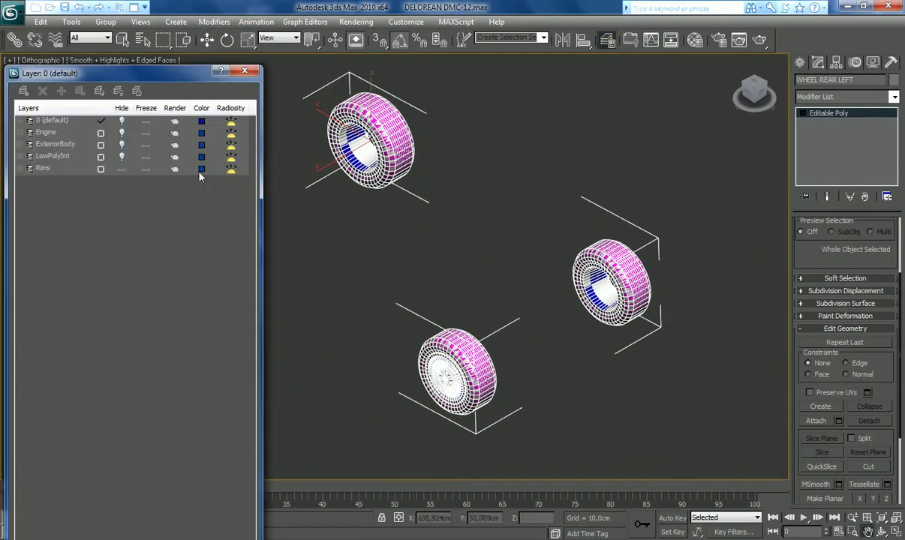
left_click(120, 145)
left_click(882, 531)
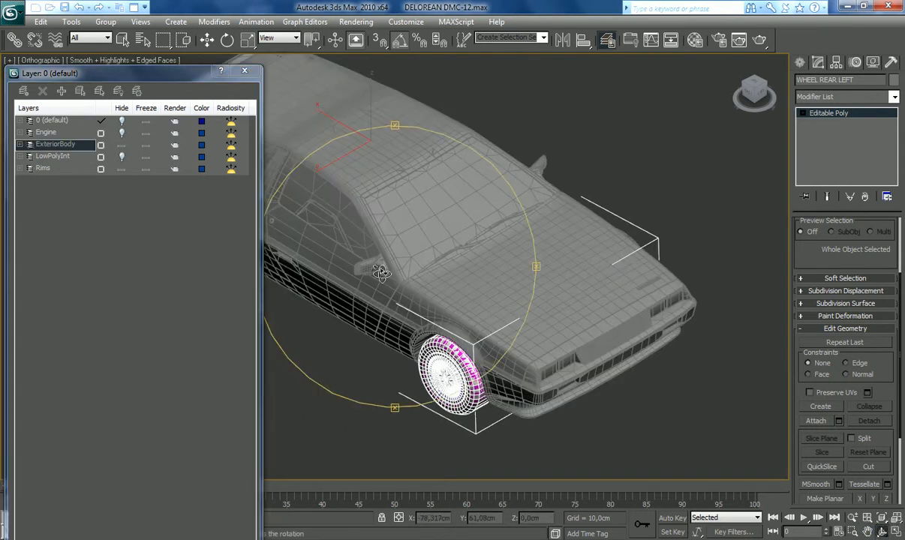